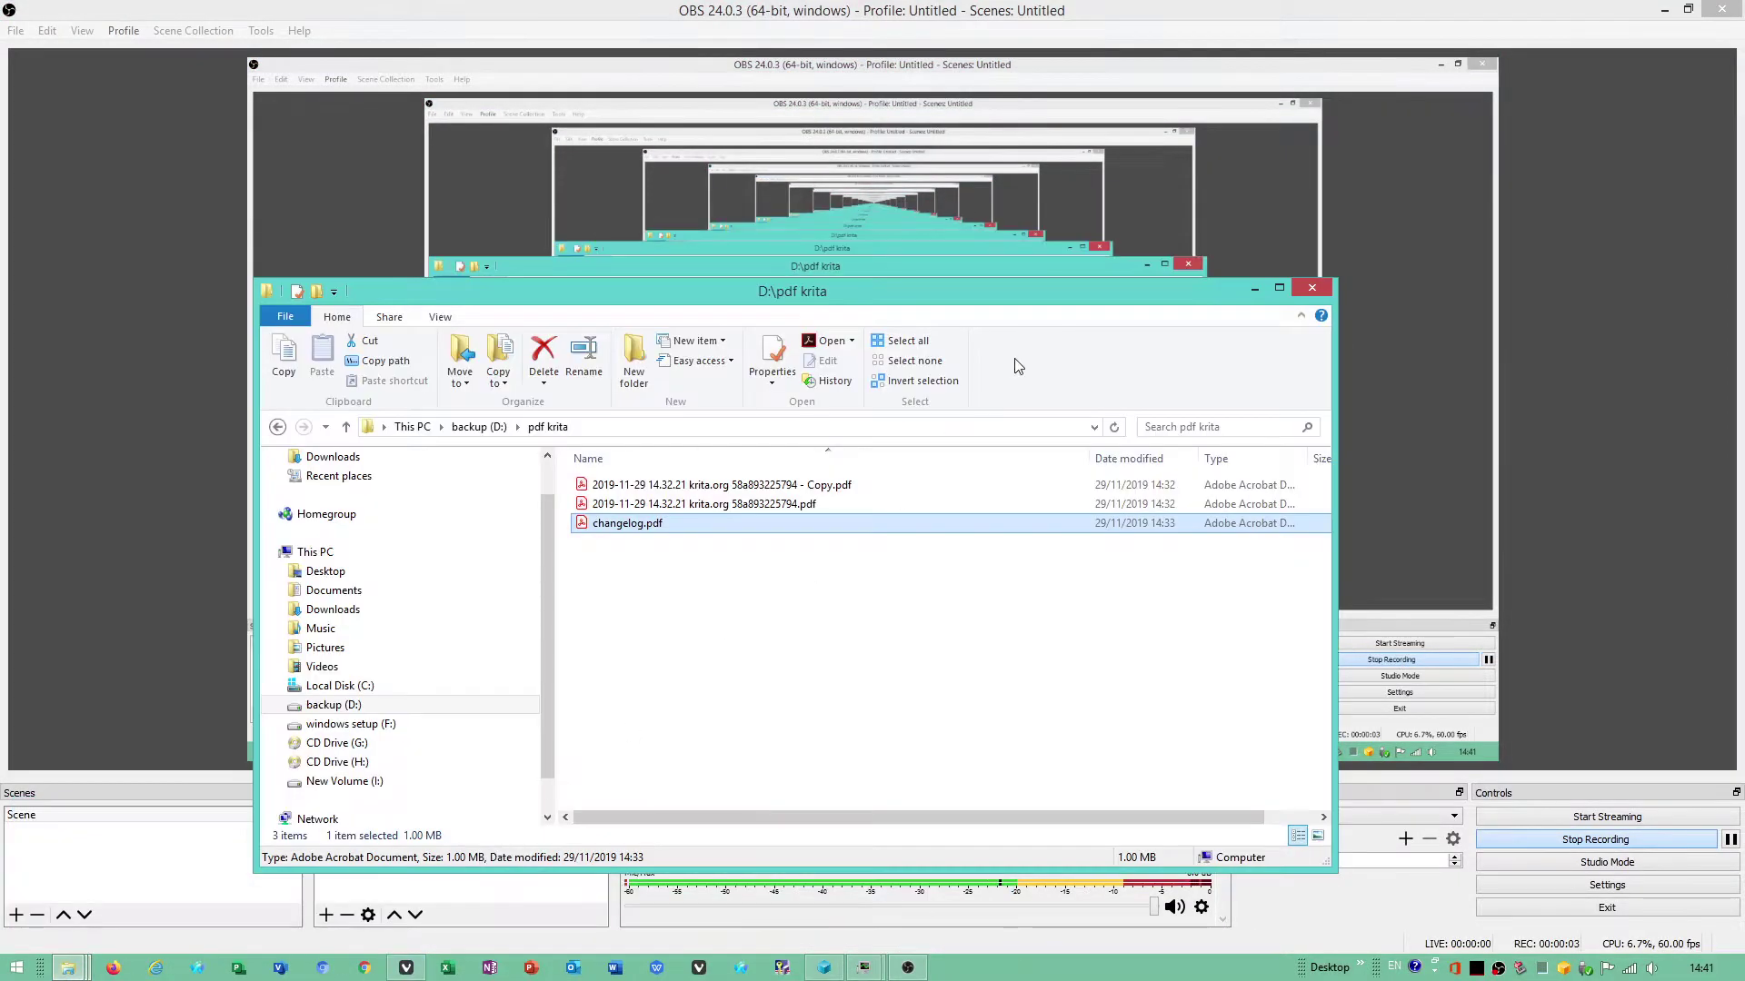
Maximize the D:\pdf krita Explorer window and open changelog.pdf in Acrobat
{"action": "double_click", "coordinate": [1015, 295]}
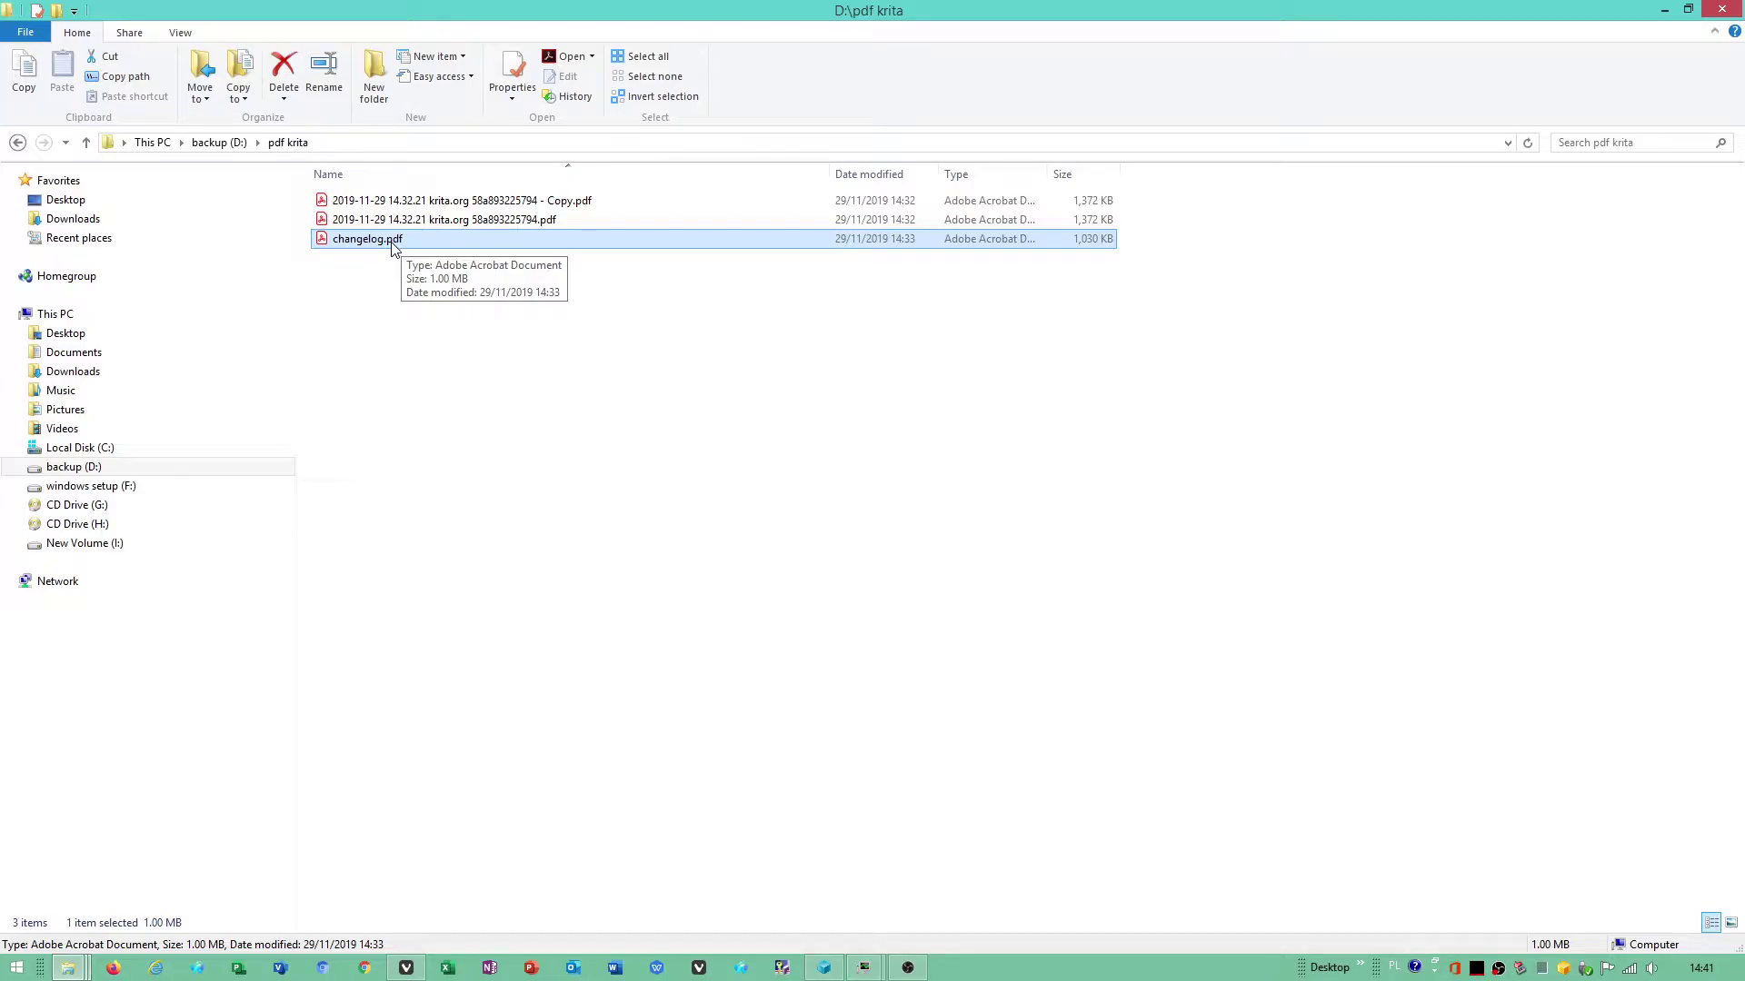
{"action": "double_click", "coordinate": [392, 244]}
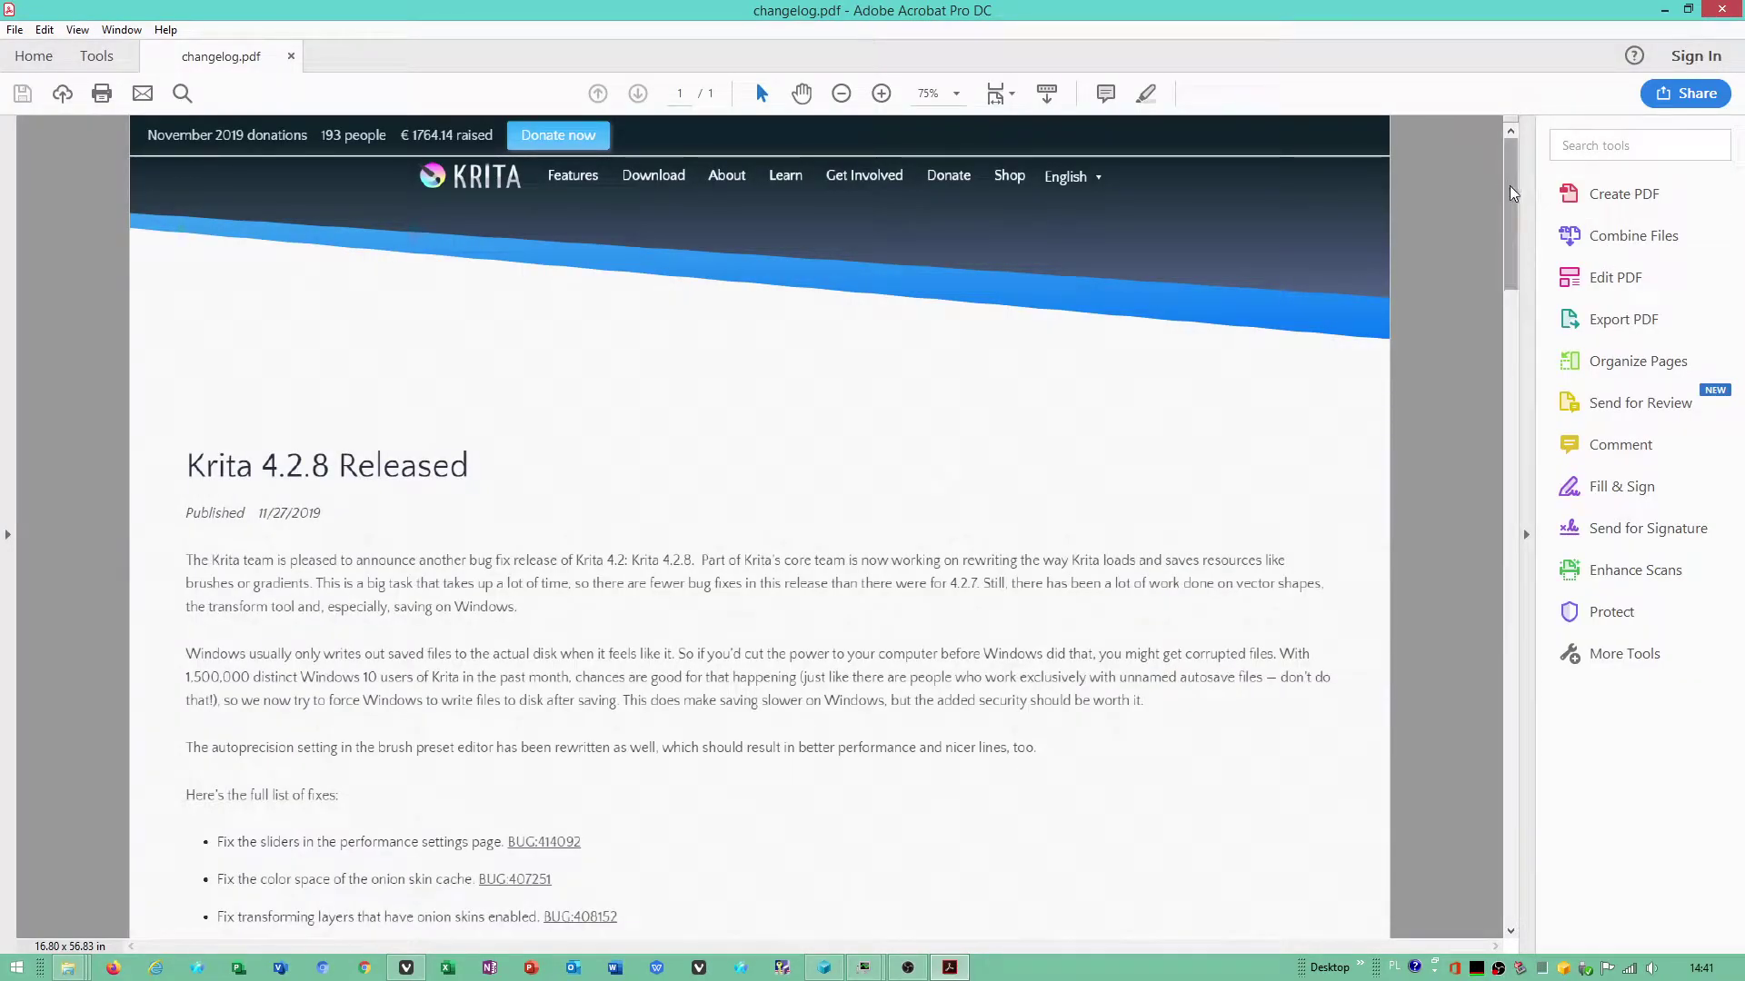
{"action": "left_click_drag", "start_coordinate": [1510, 191], "coordinate": [670, 27]}
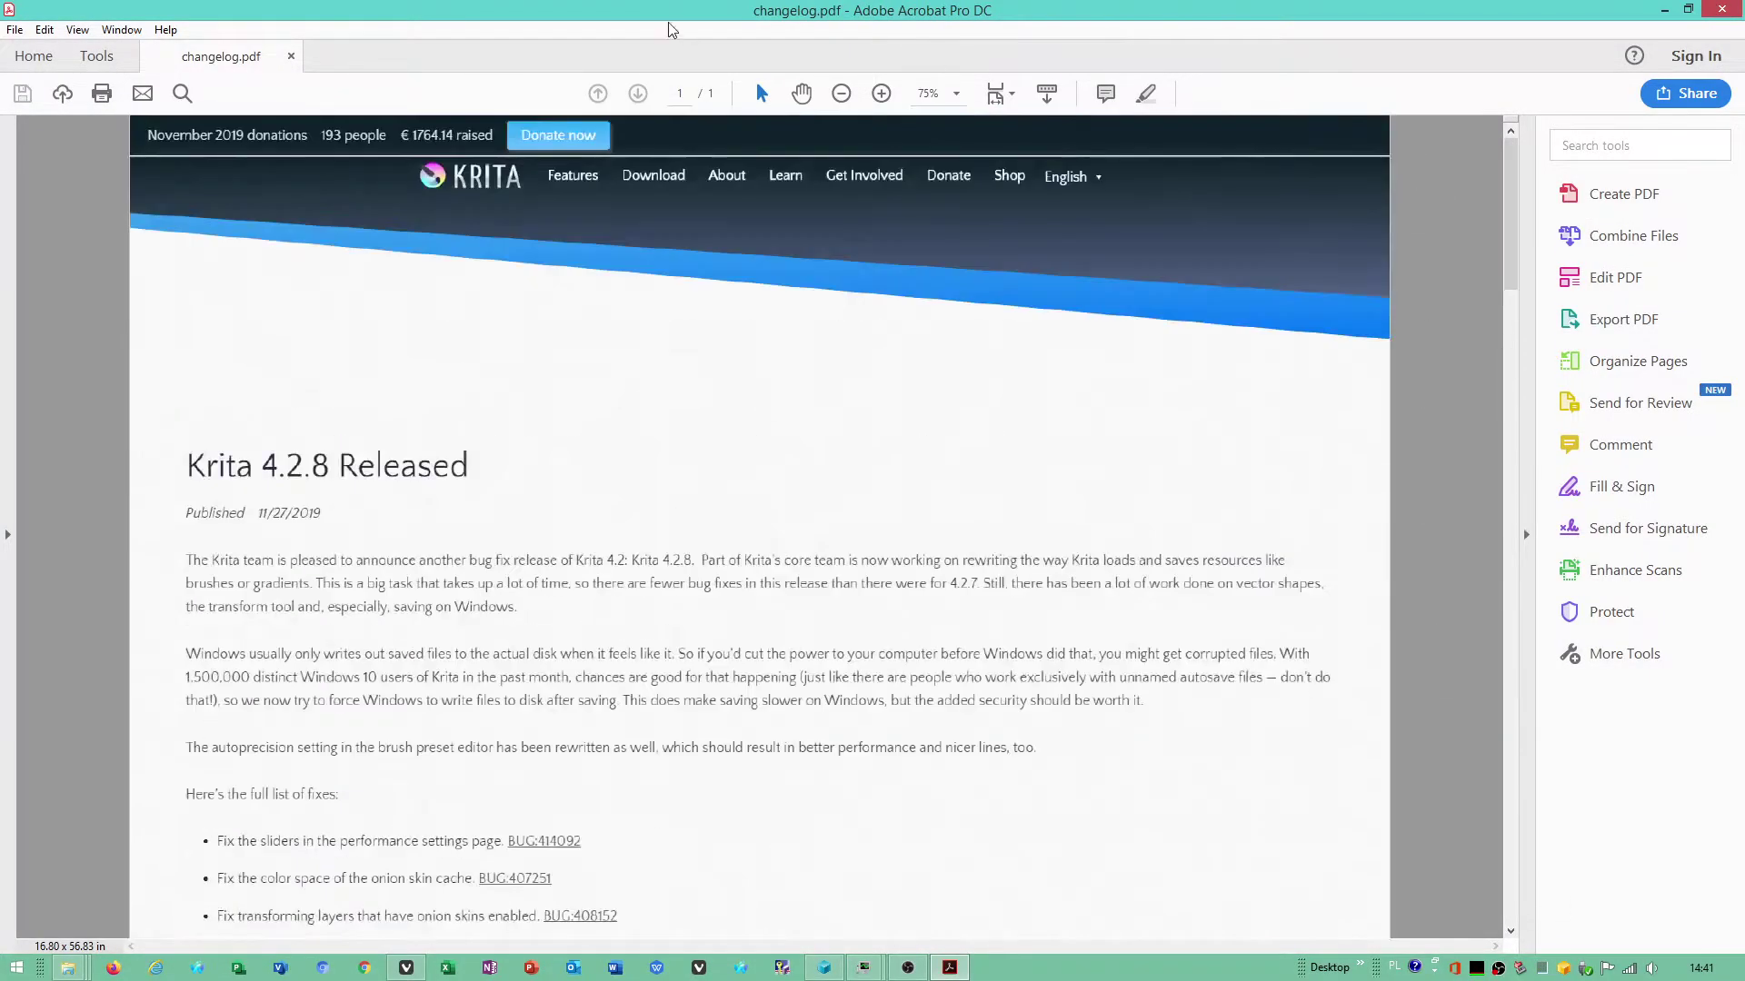
{"action": "left_click", "coordinate": [845, 94]}
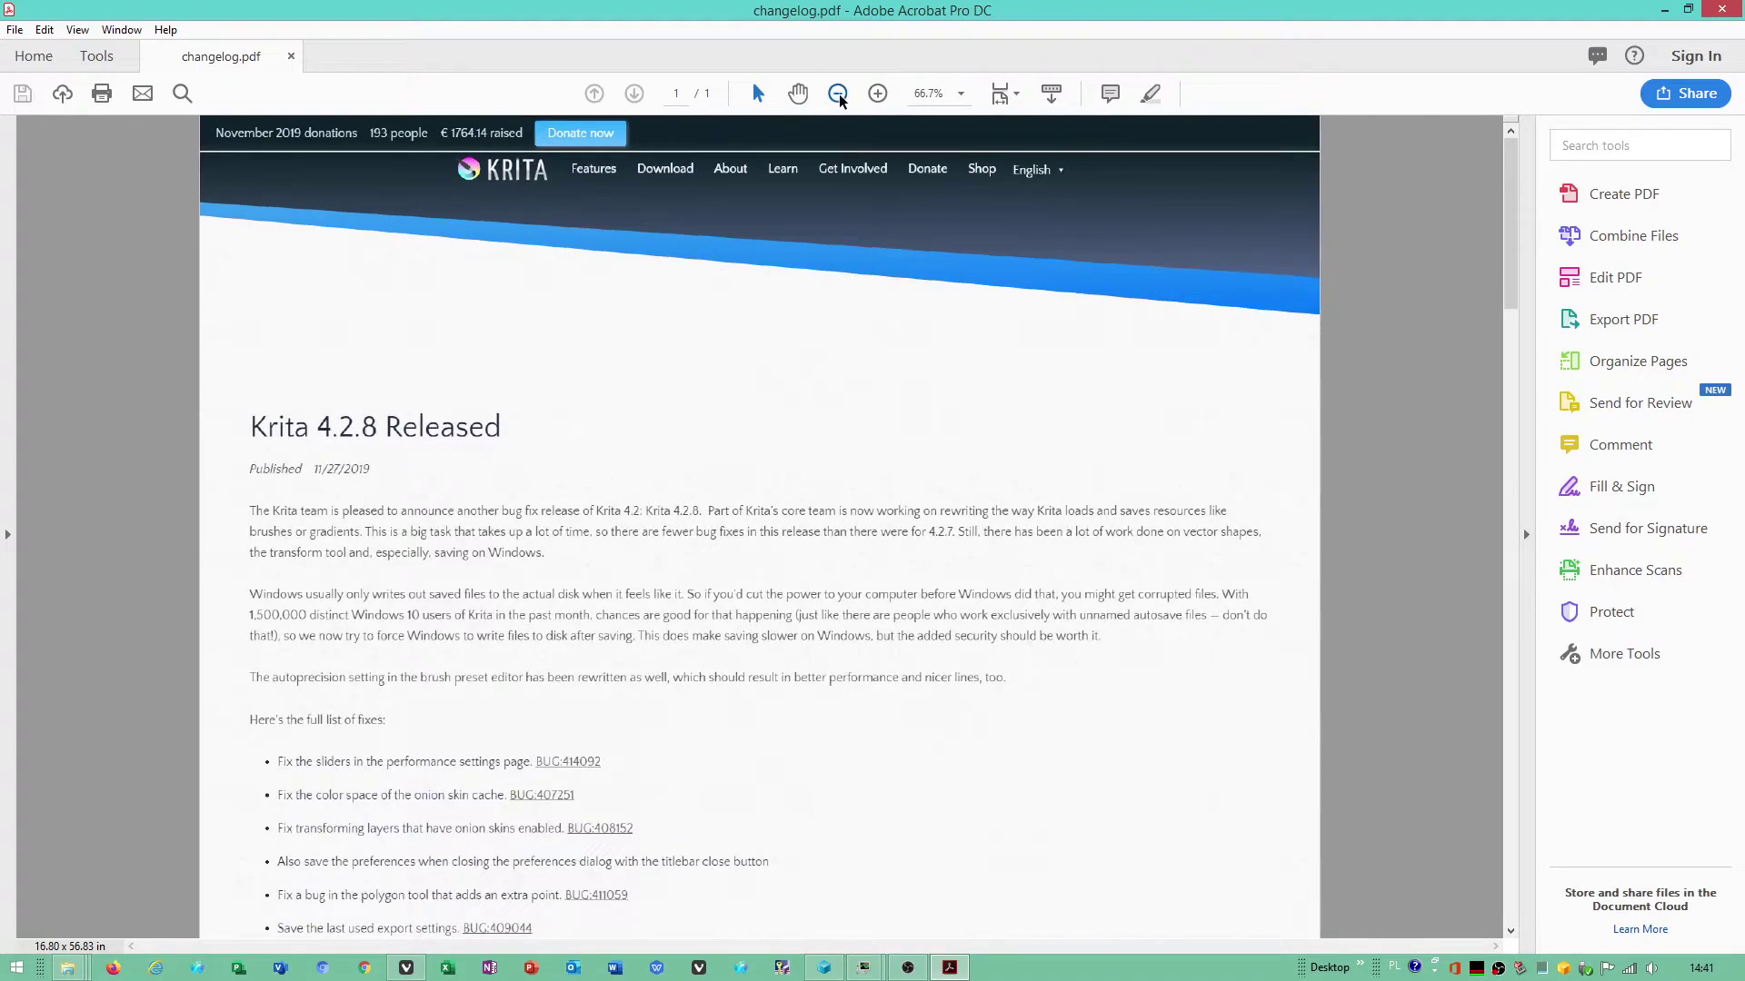
{"action": "left_click", "coordinate": [841, 95]}
{"action": "left_click", "coordinate": [839, 95]}
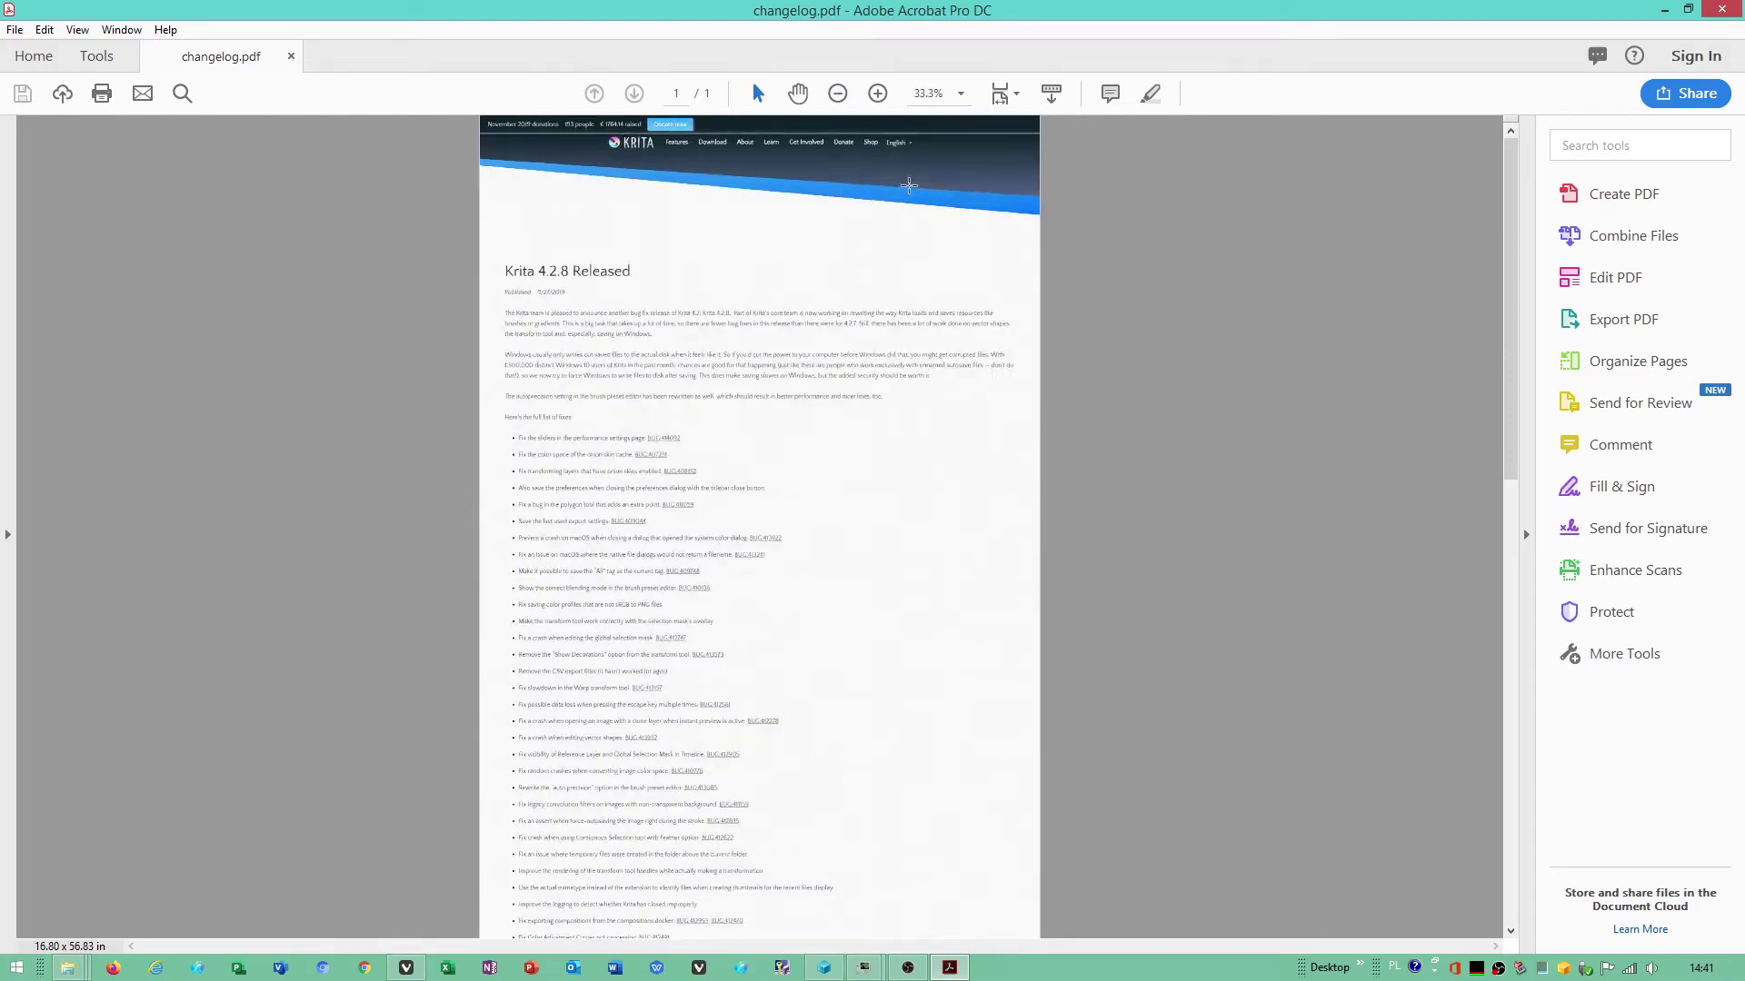
{"action": "mouse_move", "coordinate": [1510, 218]}
{"action": "left_mouse_down"}
{"action": "mouse_move", "coordinate": [1465, 689]}
{"action": "mouse_move", "coordinate": [1499, 163]}
{"action": "left_mouse_up"}
{"action": "left_click", "coordinate": [878, 93]}
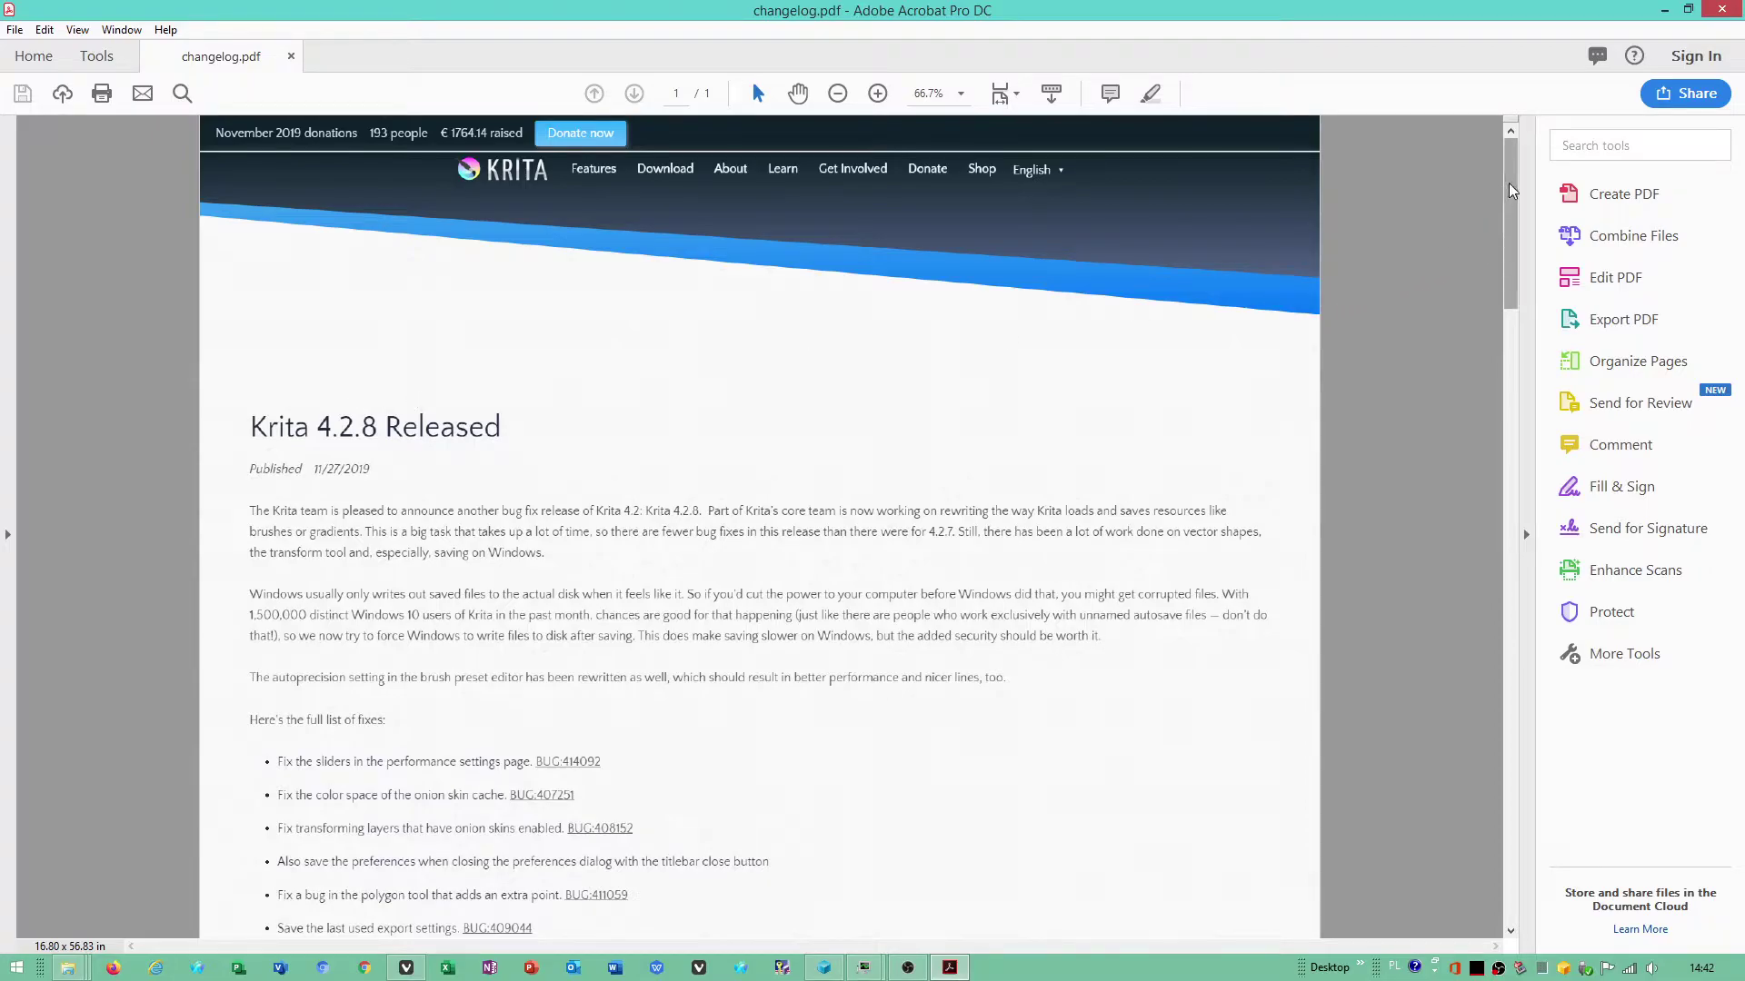
{"action": "mouse_move", "coordinate": [1509, 190]}
{"action": "left_mouse_down"}
{"action": "mouse_move", "coordinate": [1476, 820]}
{"action": "mouse_move", "coordinate": [1511, 136]}
{"action": "left_mouse_up"}
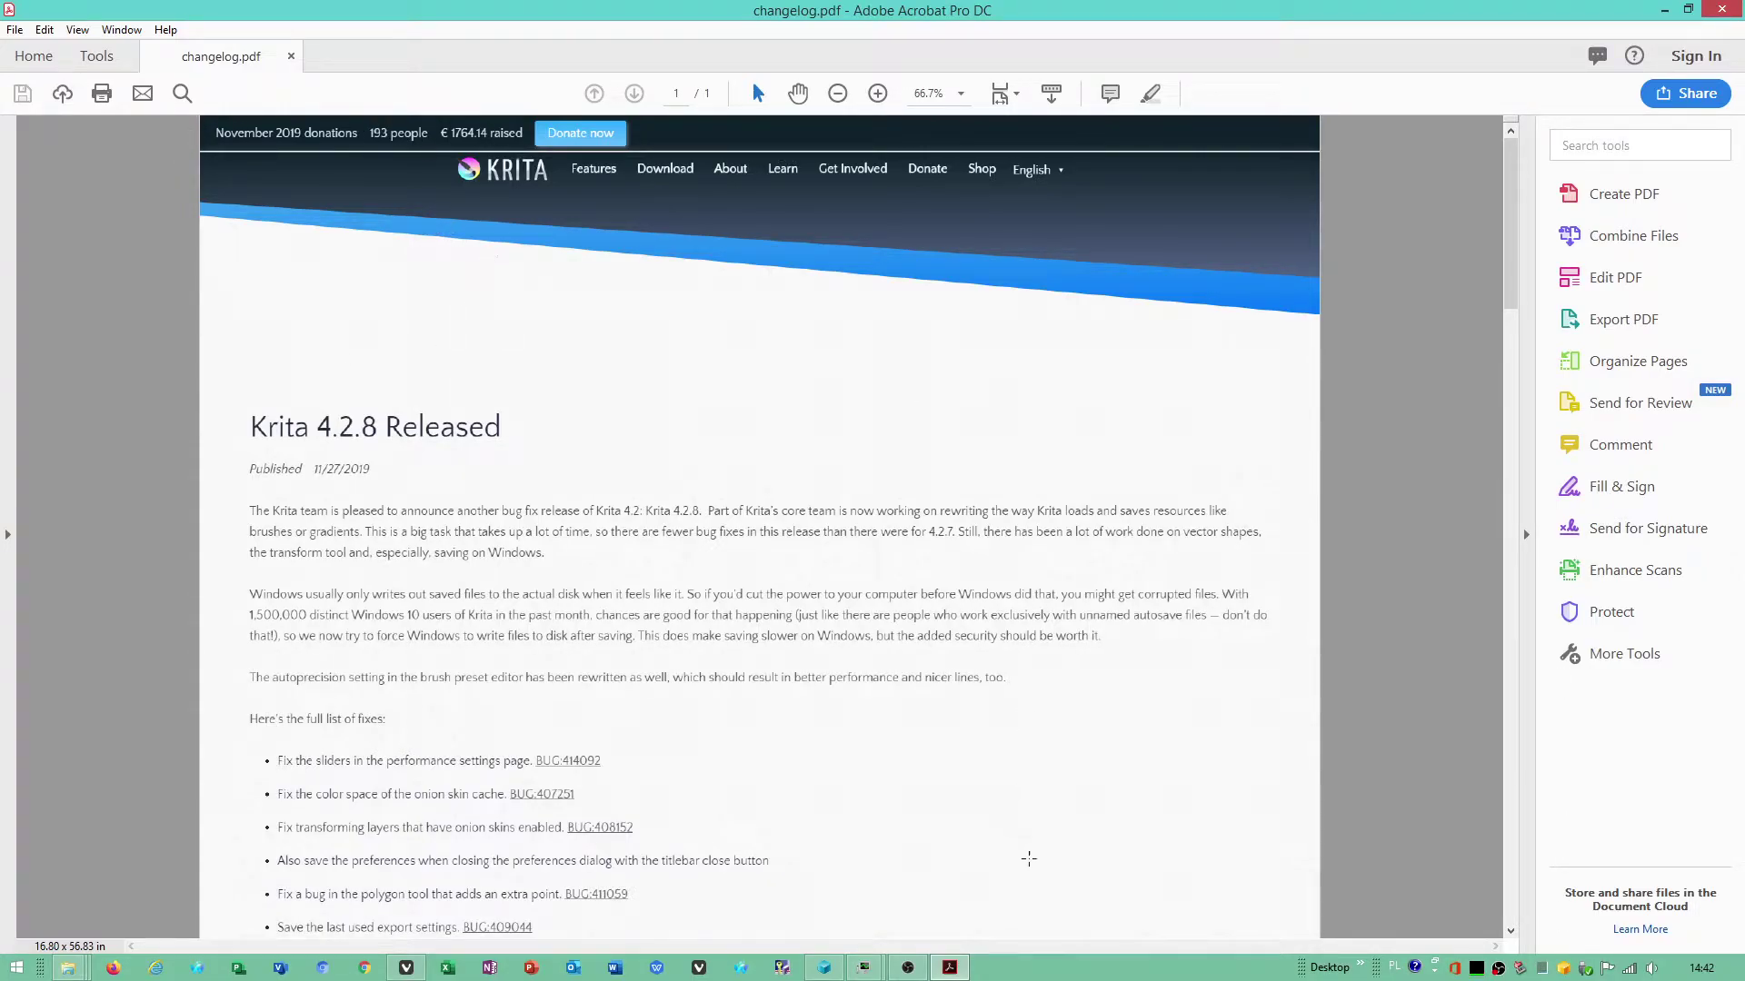
{"action": "left_click", "coordinate": [950, 968]}
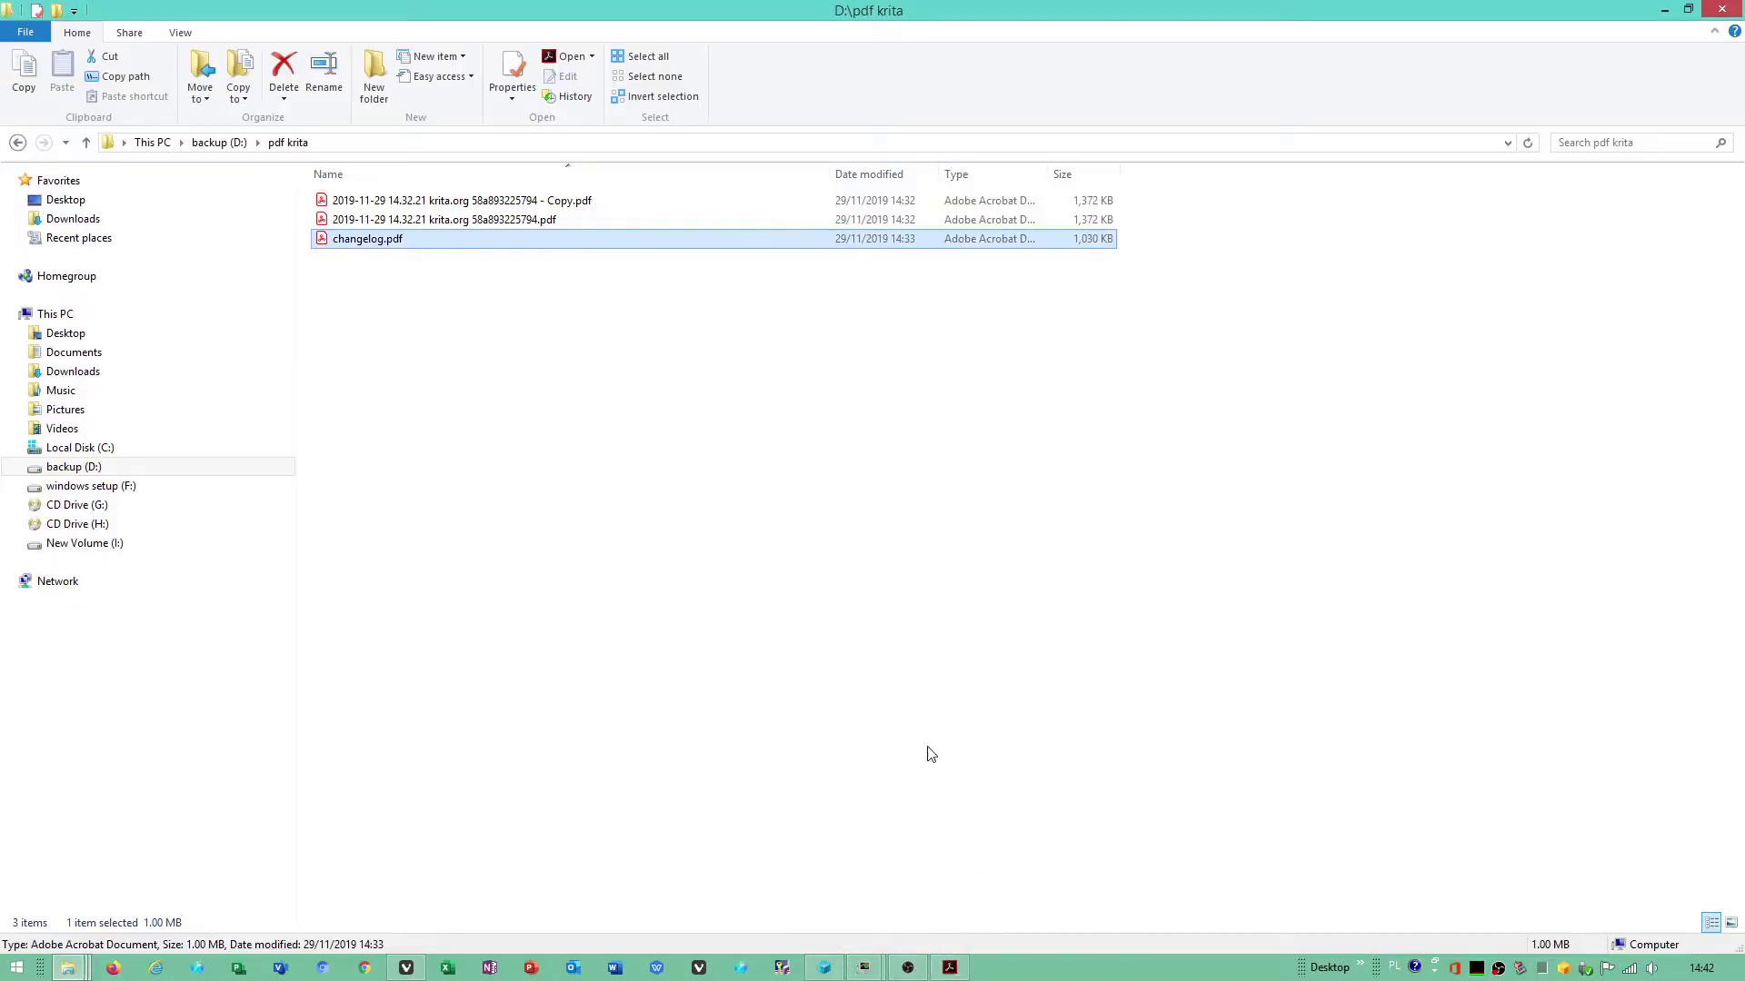
{"action": "left_click", "coordinate": [951, 969]}
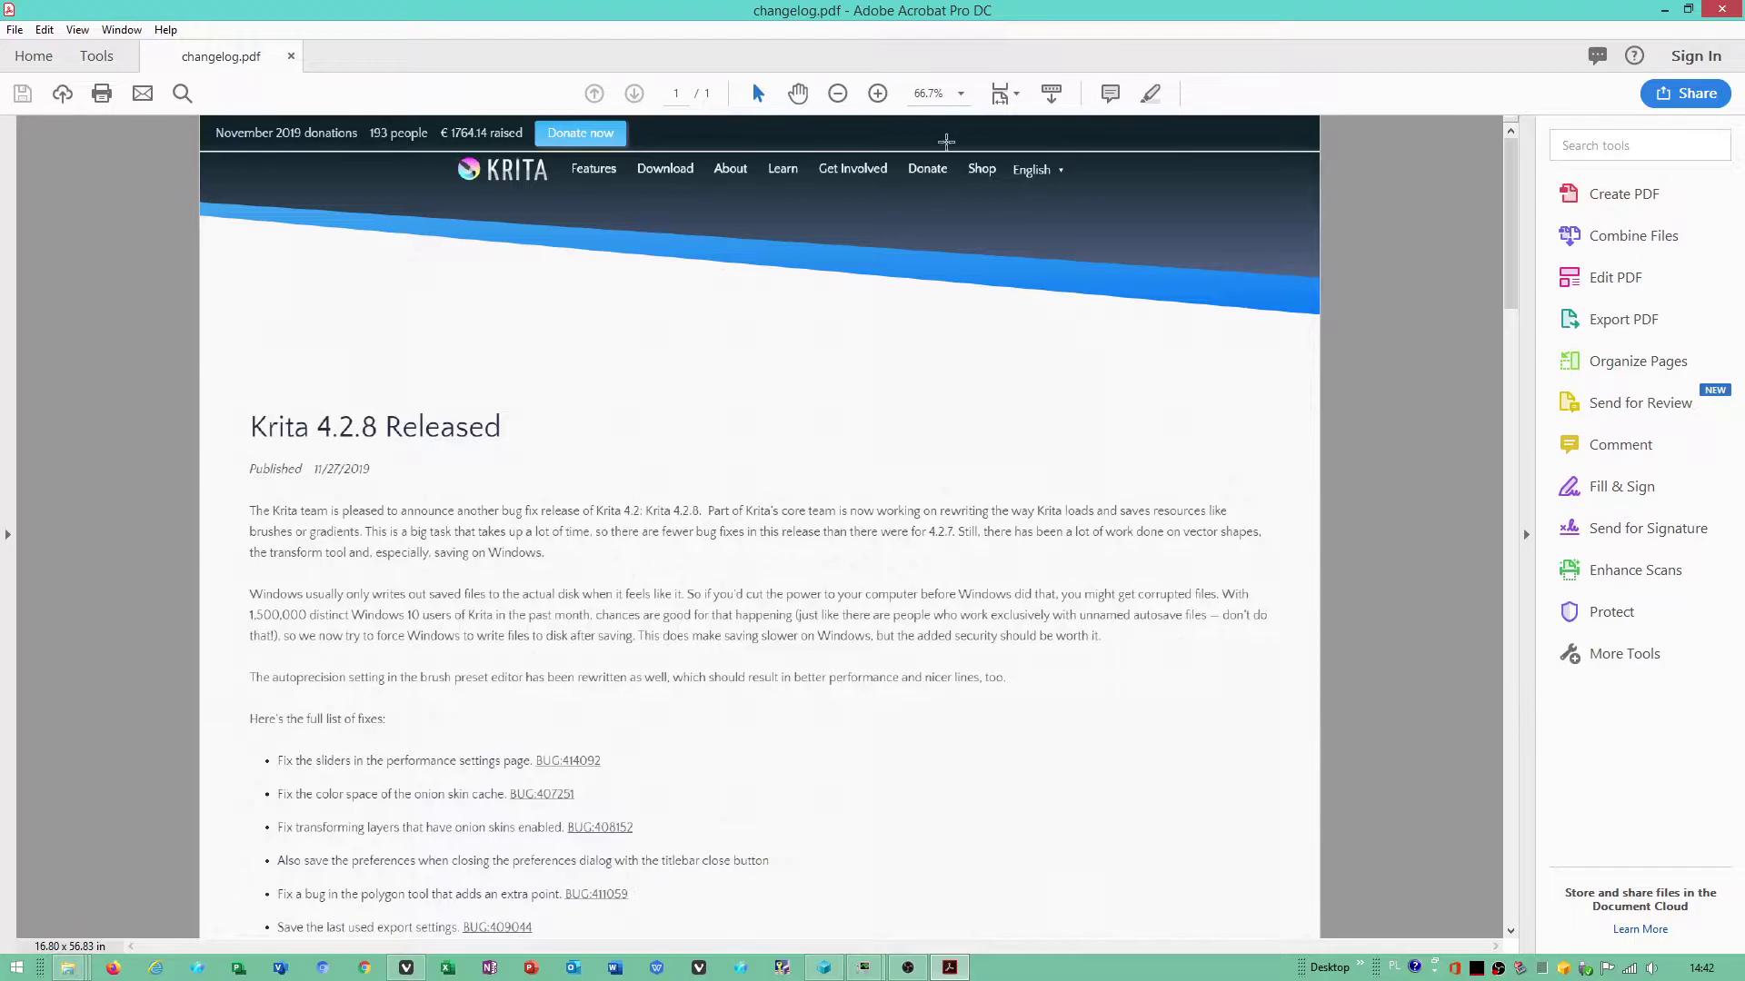
{"action": "left_click", "coordinate": [778, 272]}
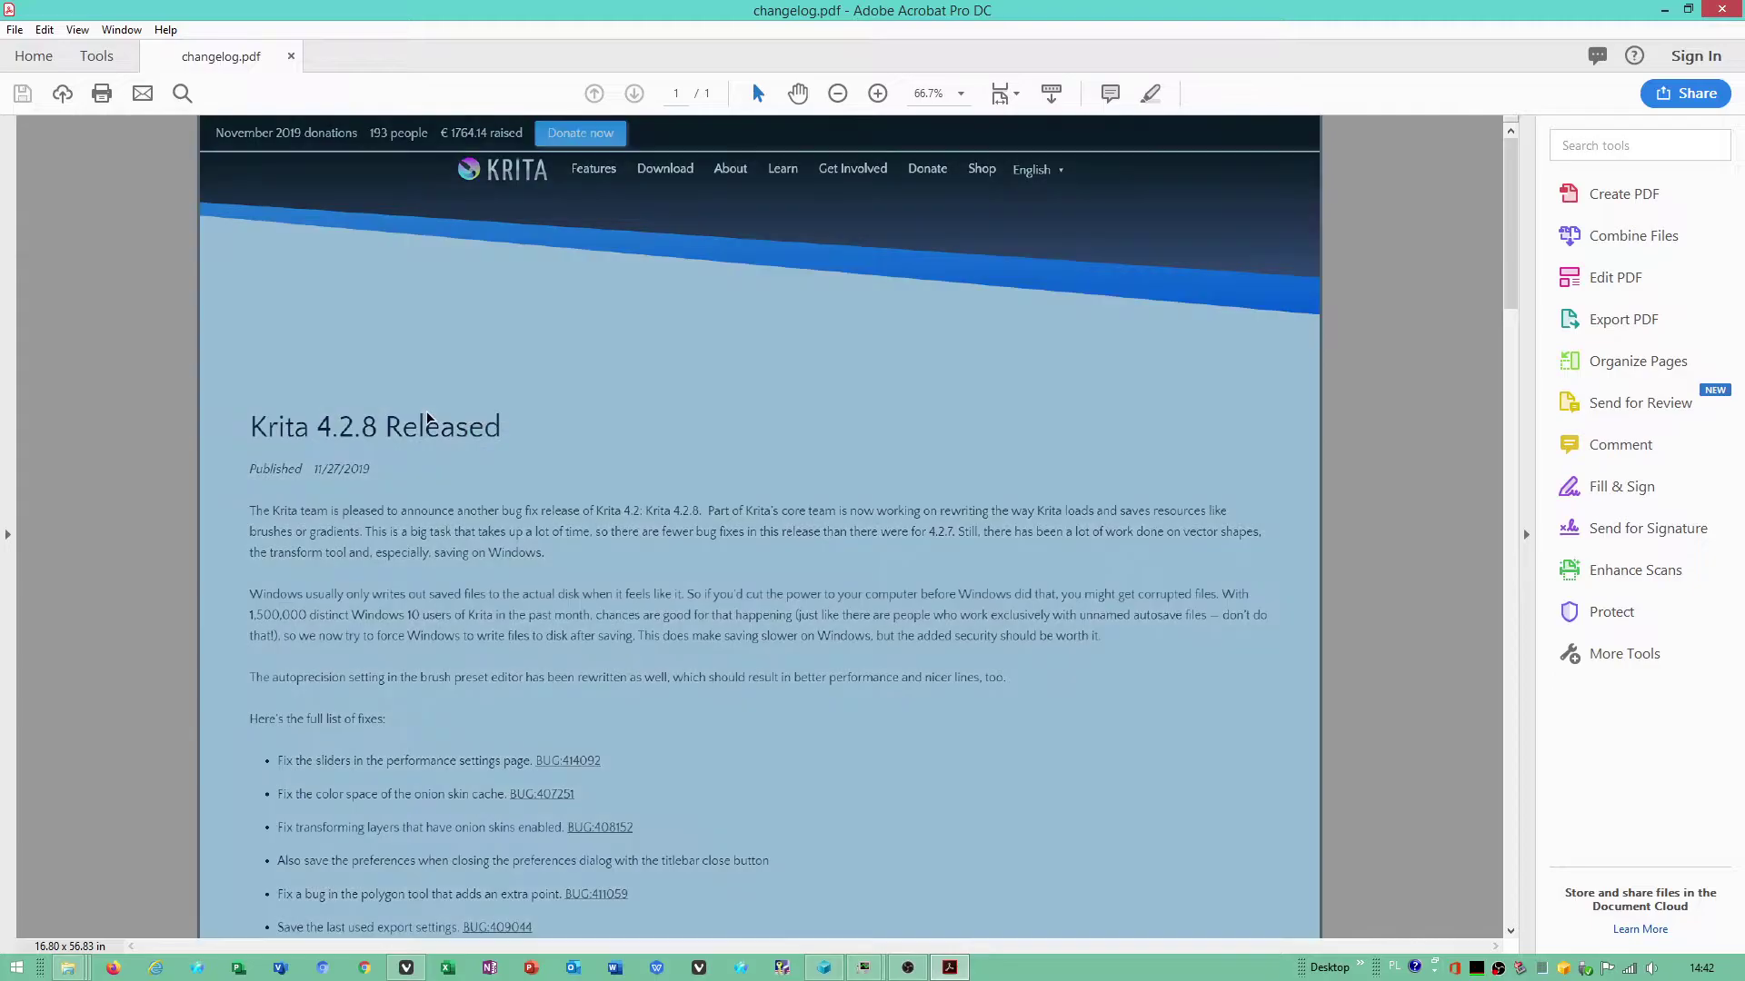
{"action": "left_click", "coordinate": [428, 419]}
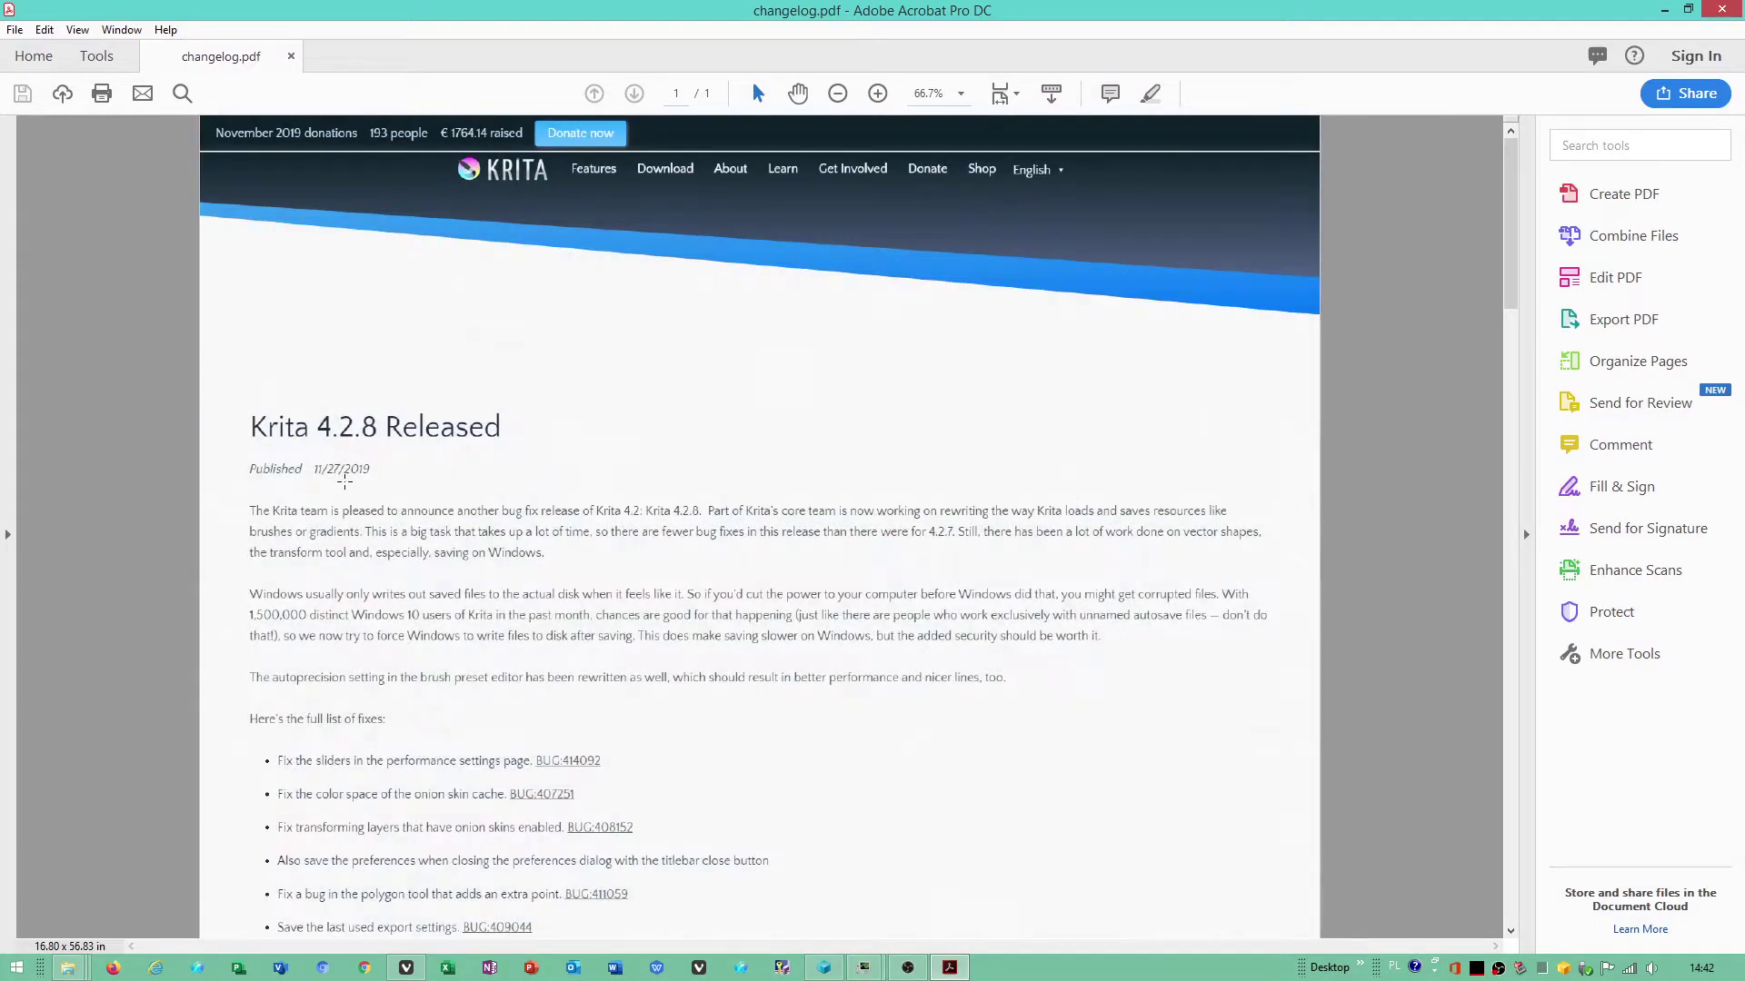
{"action": "left_click", "coordinate": [345, 482]}
{"action": "left_click", "coordinate": [532, 435]}
{"action": "scroll", "coordinate": [298, 426], "scroll_direction": "down", "scroll_amount": 2}
{"action": "scroll", "coordinate": [443, 400], "scroll_direction": "down", "scroll_amount": 1}
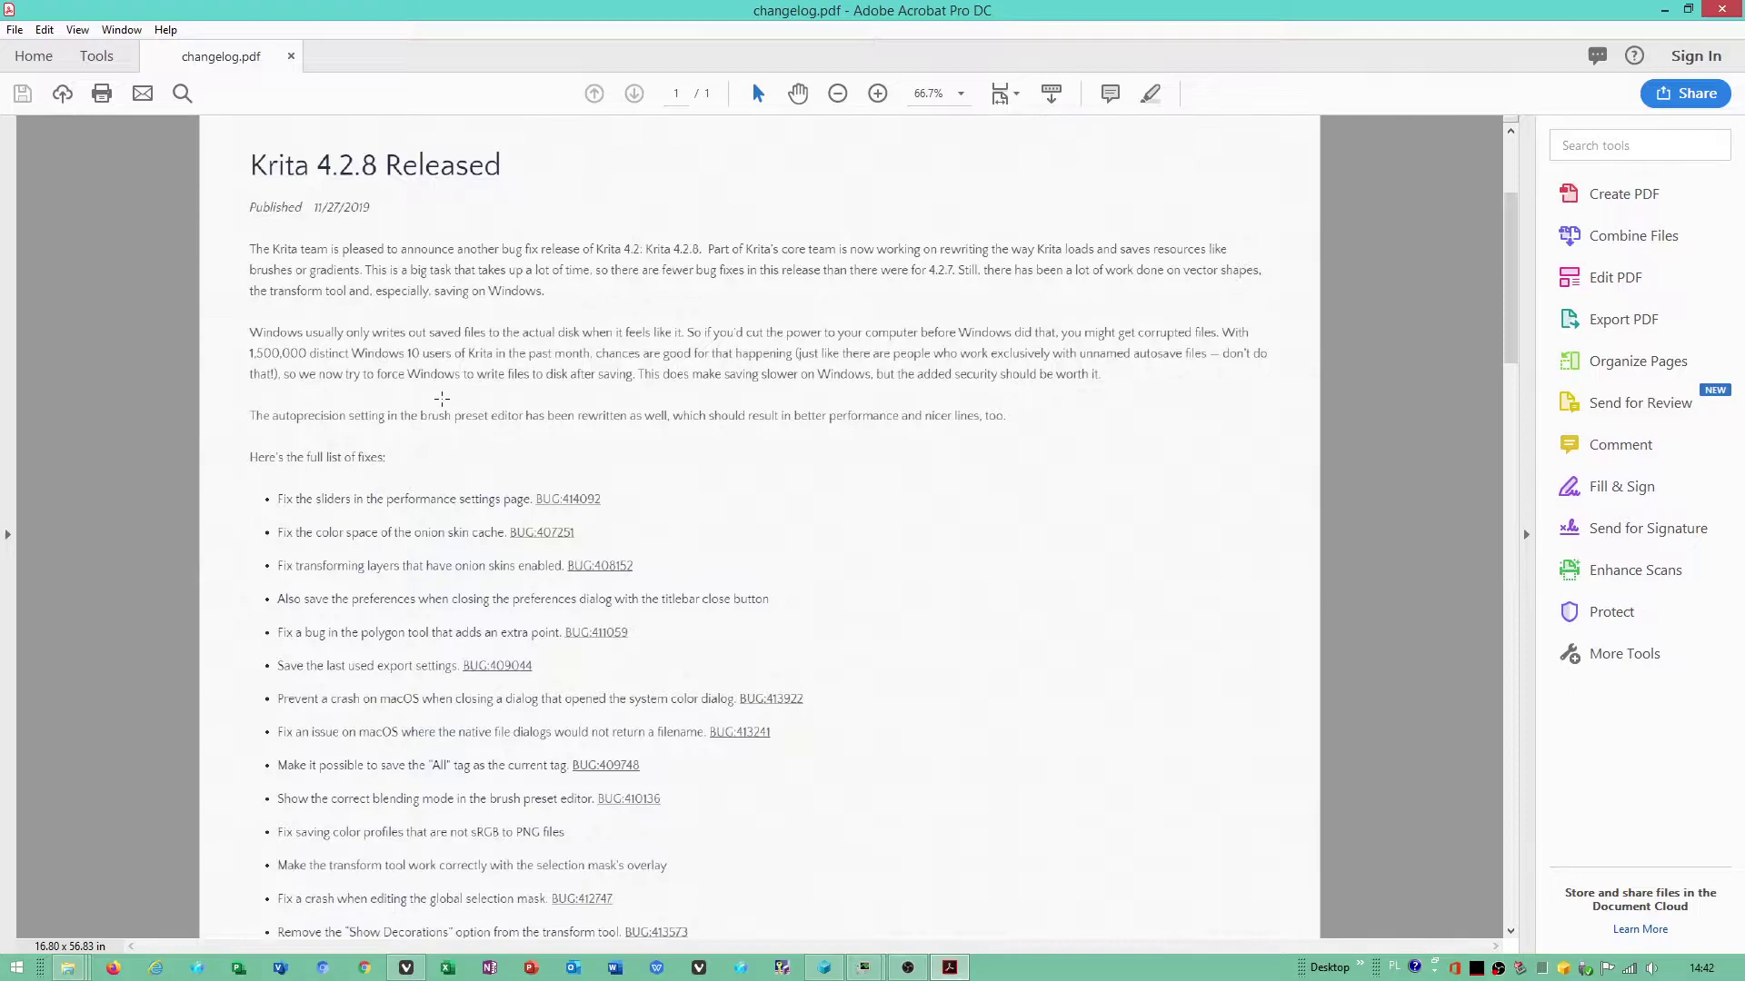
{"action": "scroll", "coordinate": [470, 409], "scroll_direction": "up", "scroll_amount": 2}
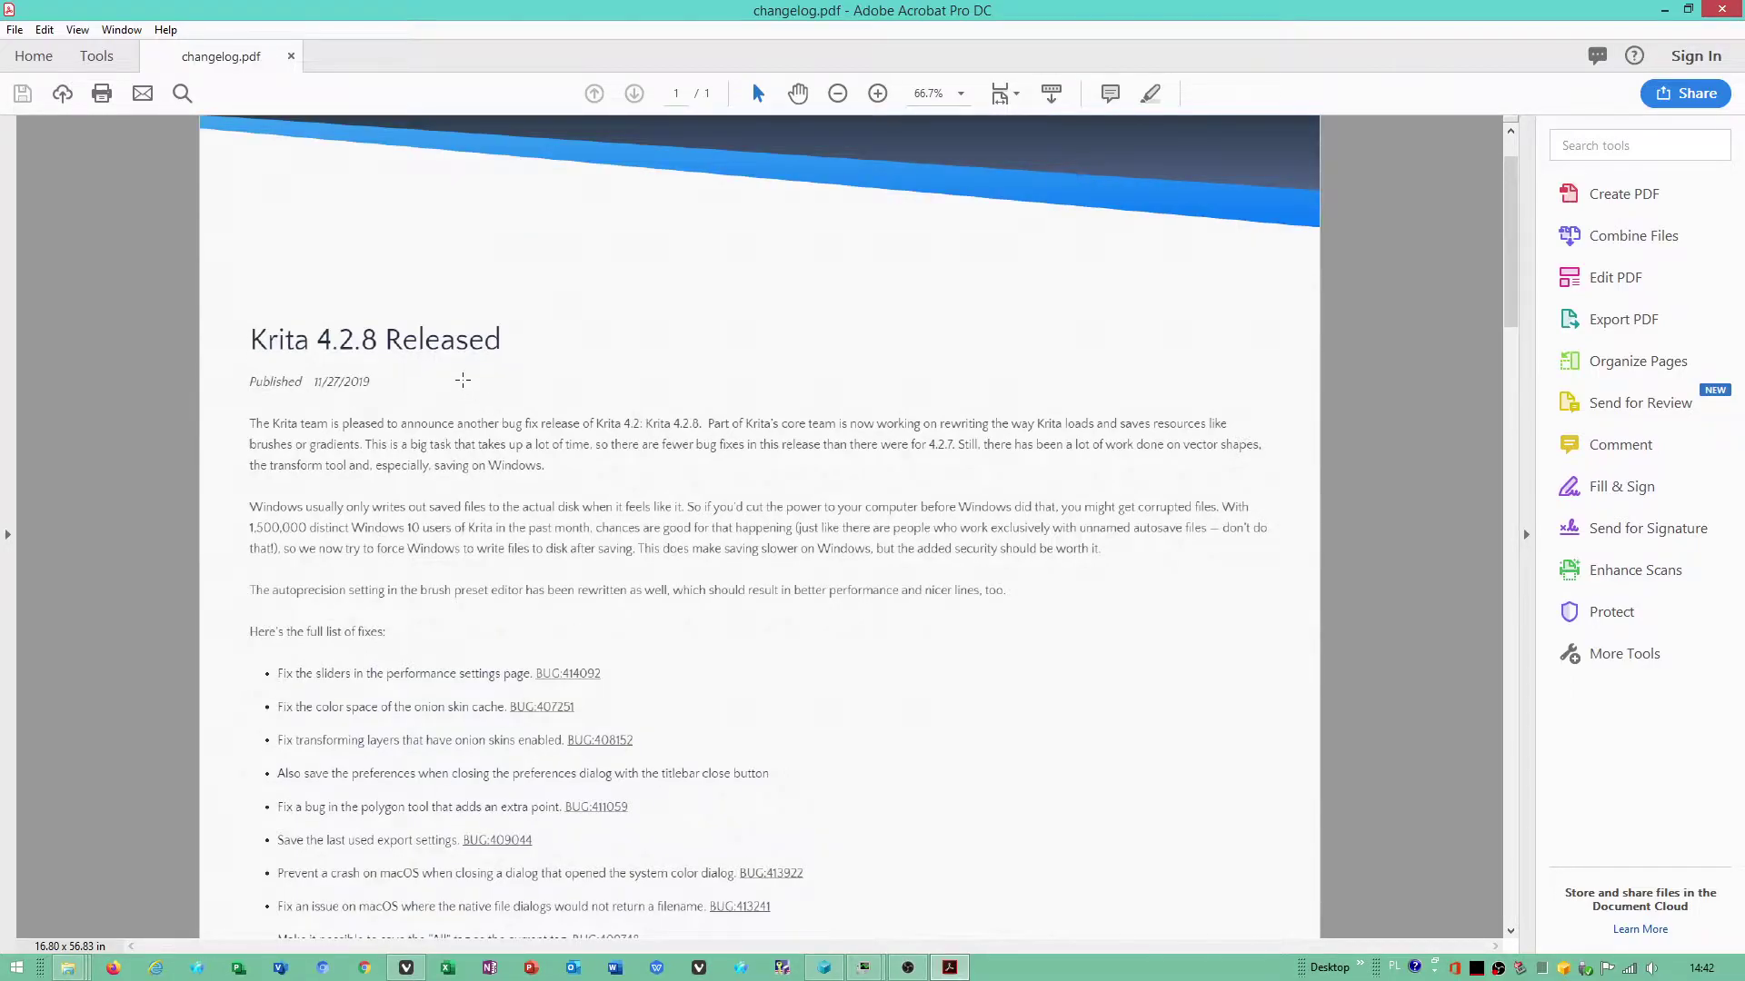
{"action": "left_click", "coordinate": [165, 30]}
{"action": "left_click", "coordinate": [900, 600]}
Close Acrobat, check in a This PC window that Downloads is empty, then minimize it
{"action": "left_click", "coordinate": [1721, 12]}
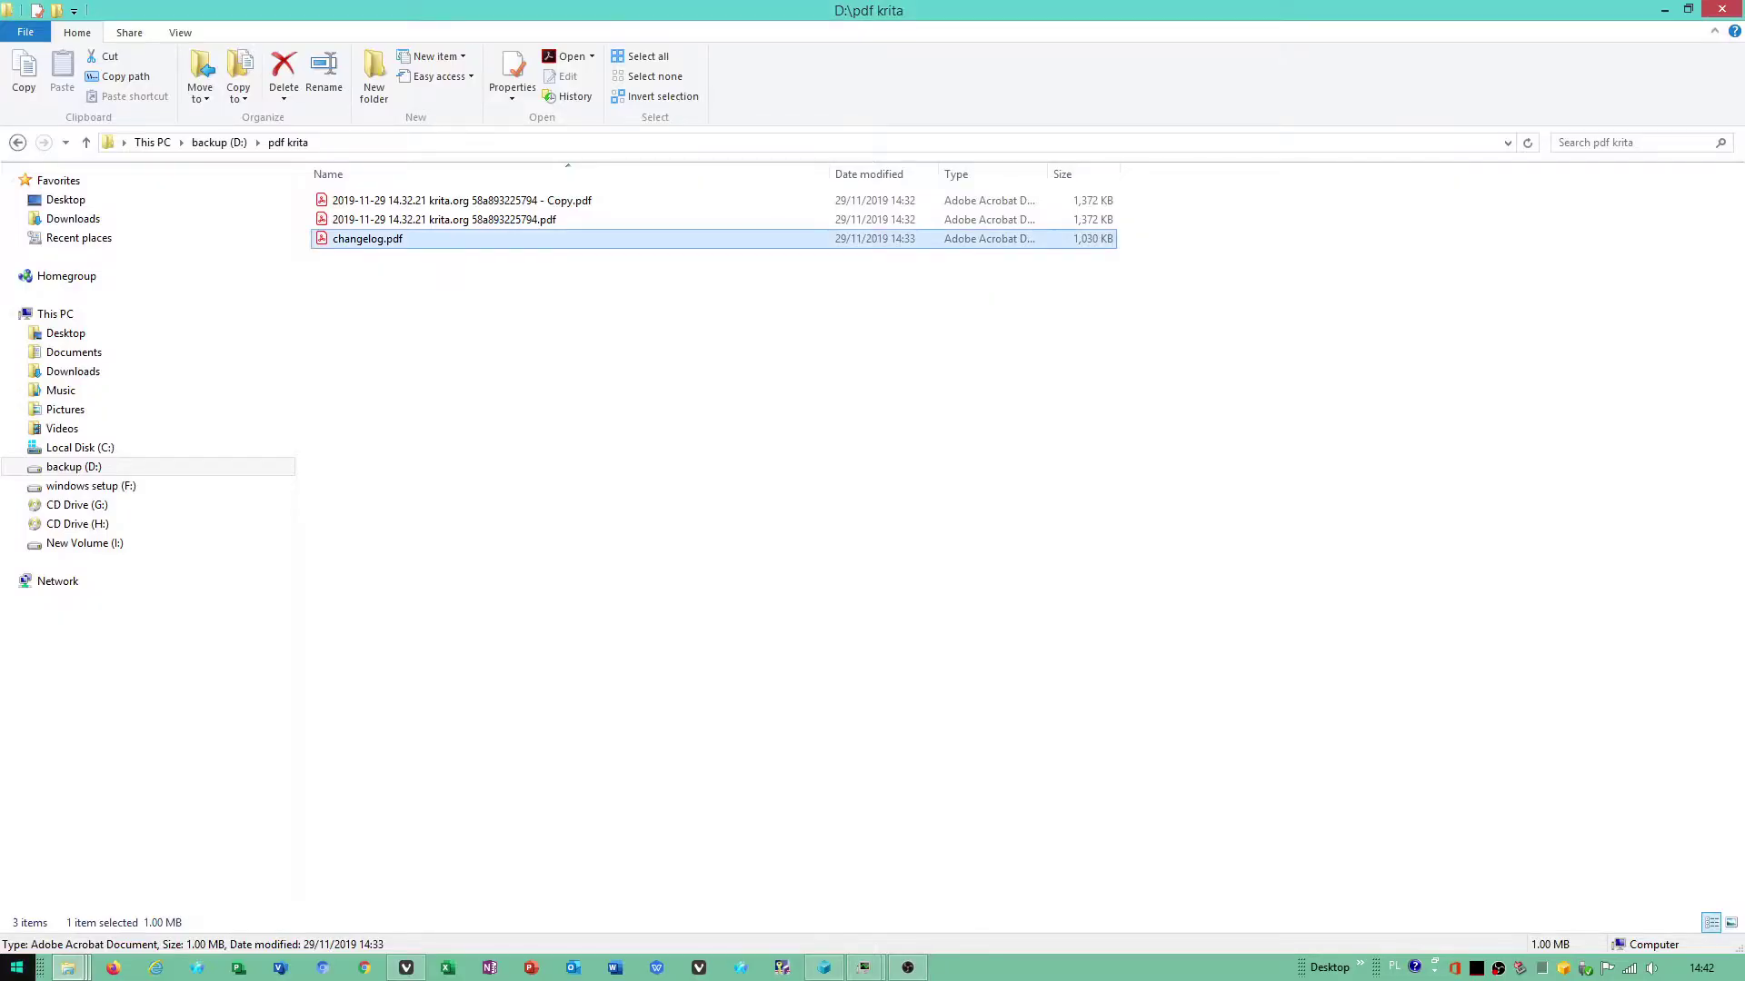
{"action": "key", "text": "super"}
{"action": "left_click", "coordinate": [318, 708]}
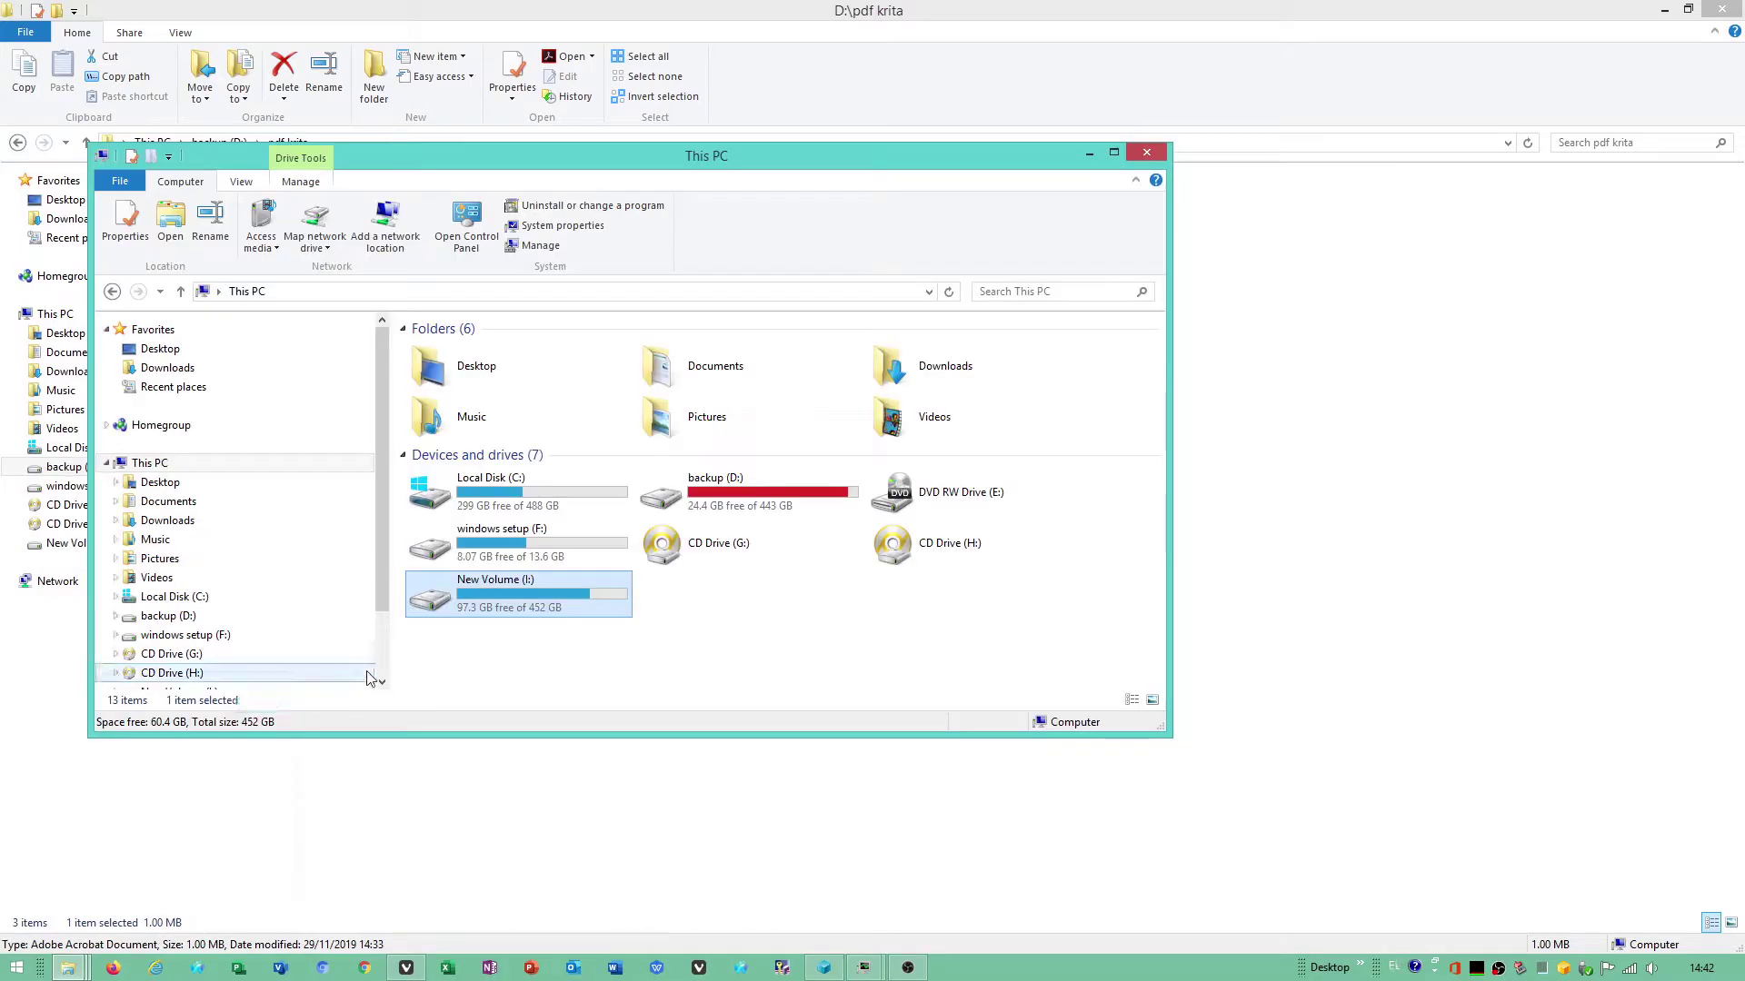
{"action": "left_click", "coordinate": [168, 520]}
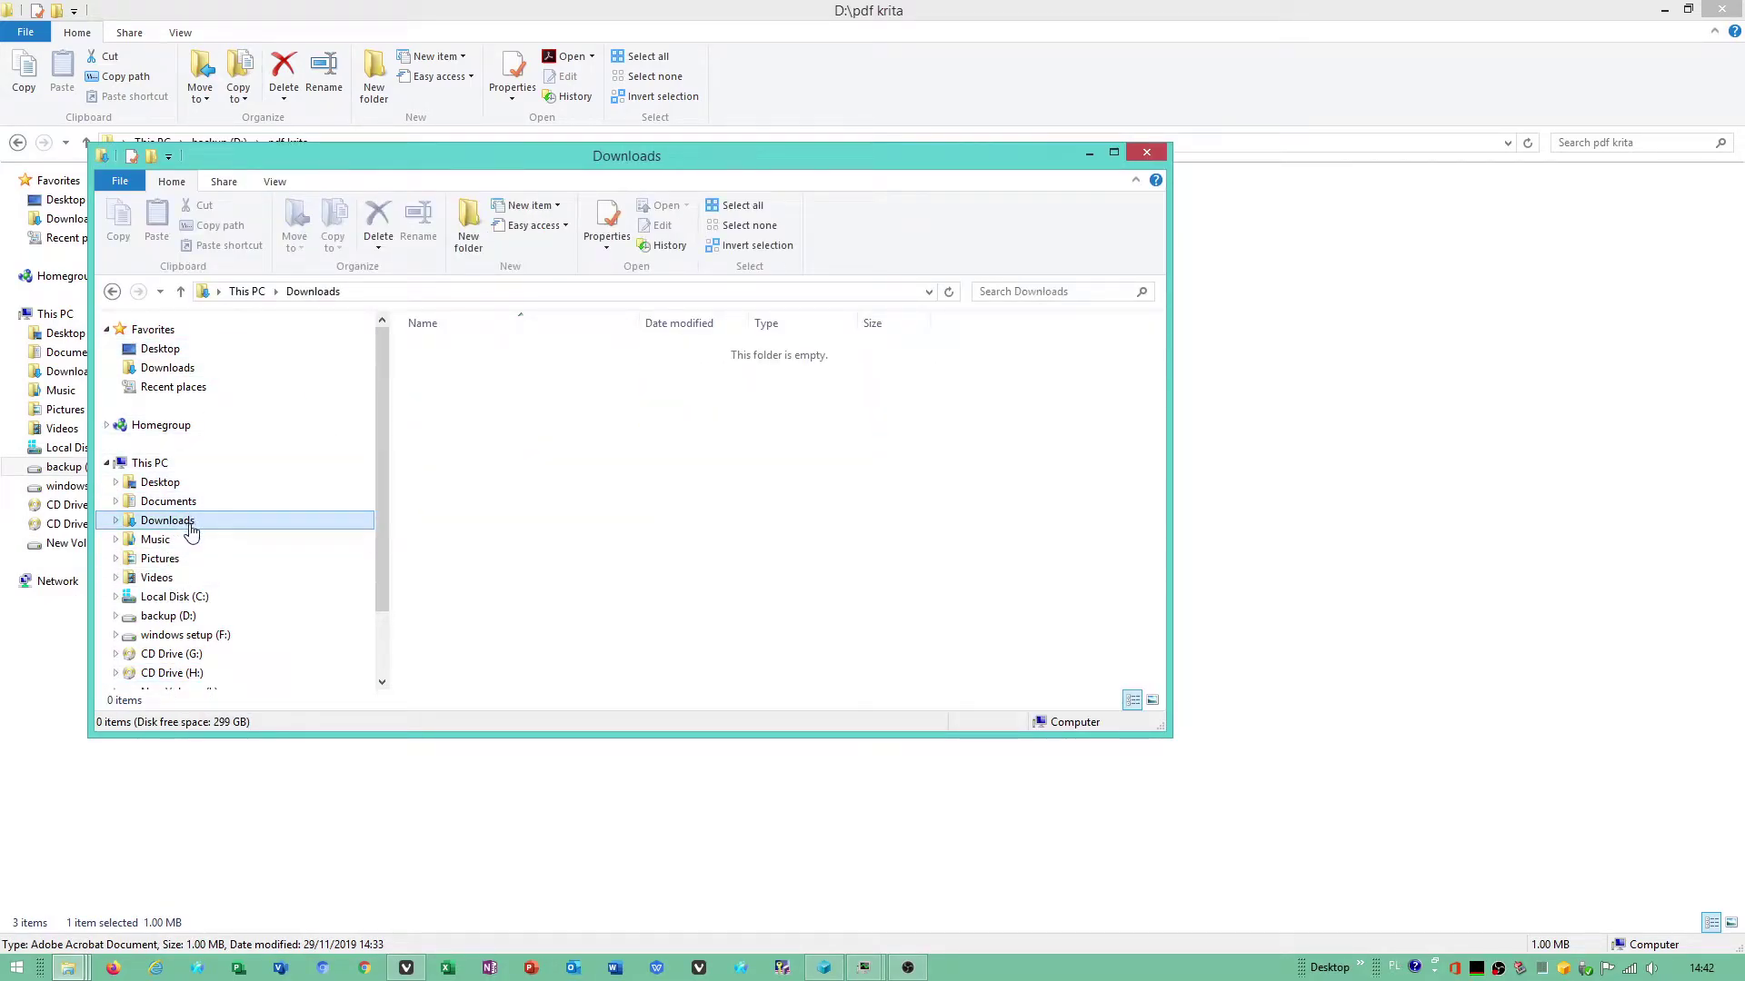
{"action": "left_click", "coordinate": [1088, 153]}
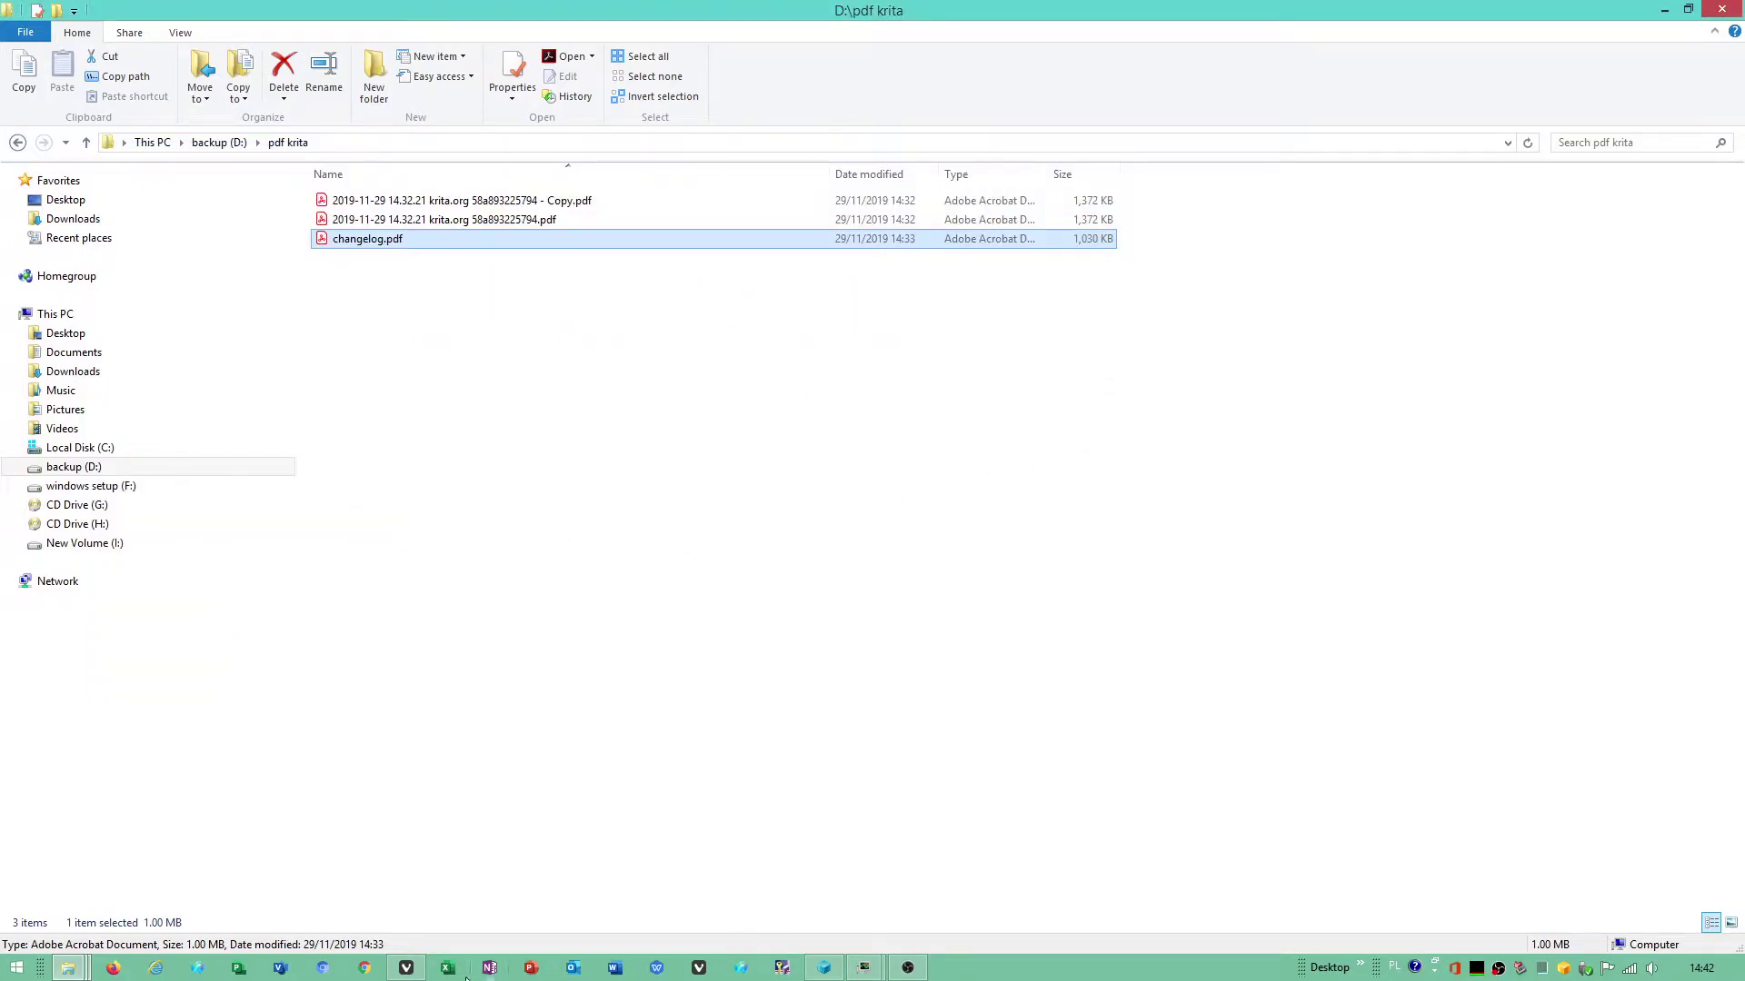
Capture the full dobreprogramy WhatsApp article page to an image file from Vivaldi
{"action": "left_click", "coordinate": [404, 968]}
{"action": "right_click", "coordinate": [524, 519]}
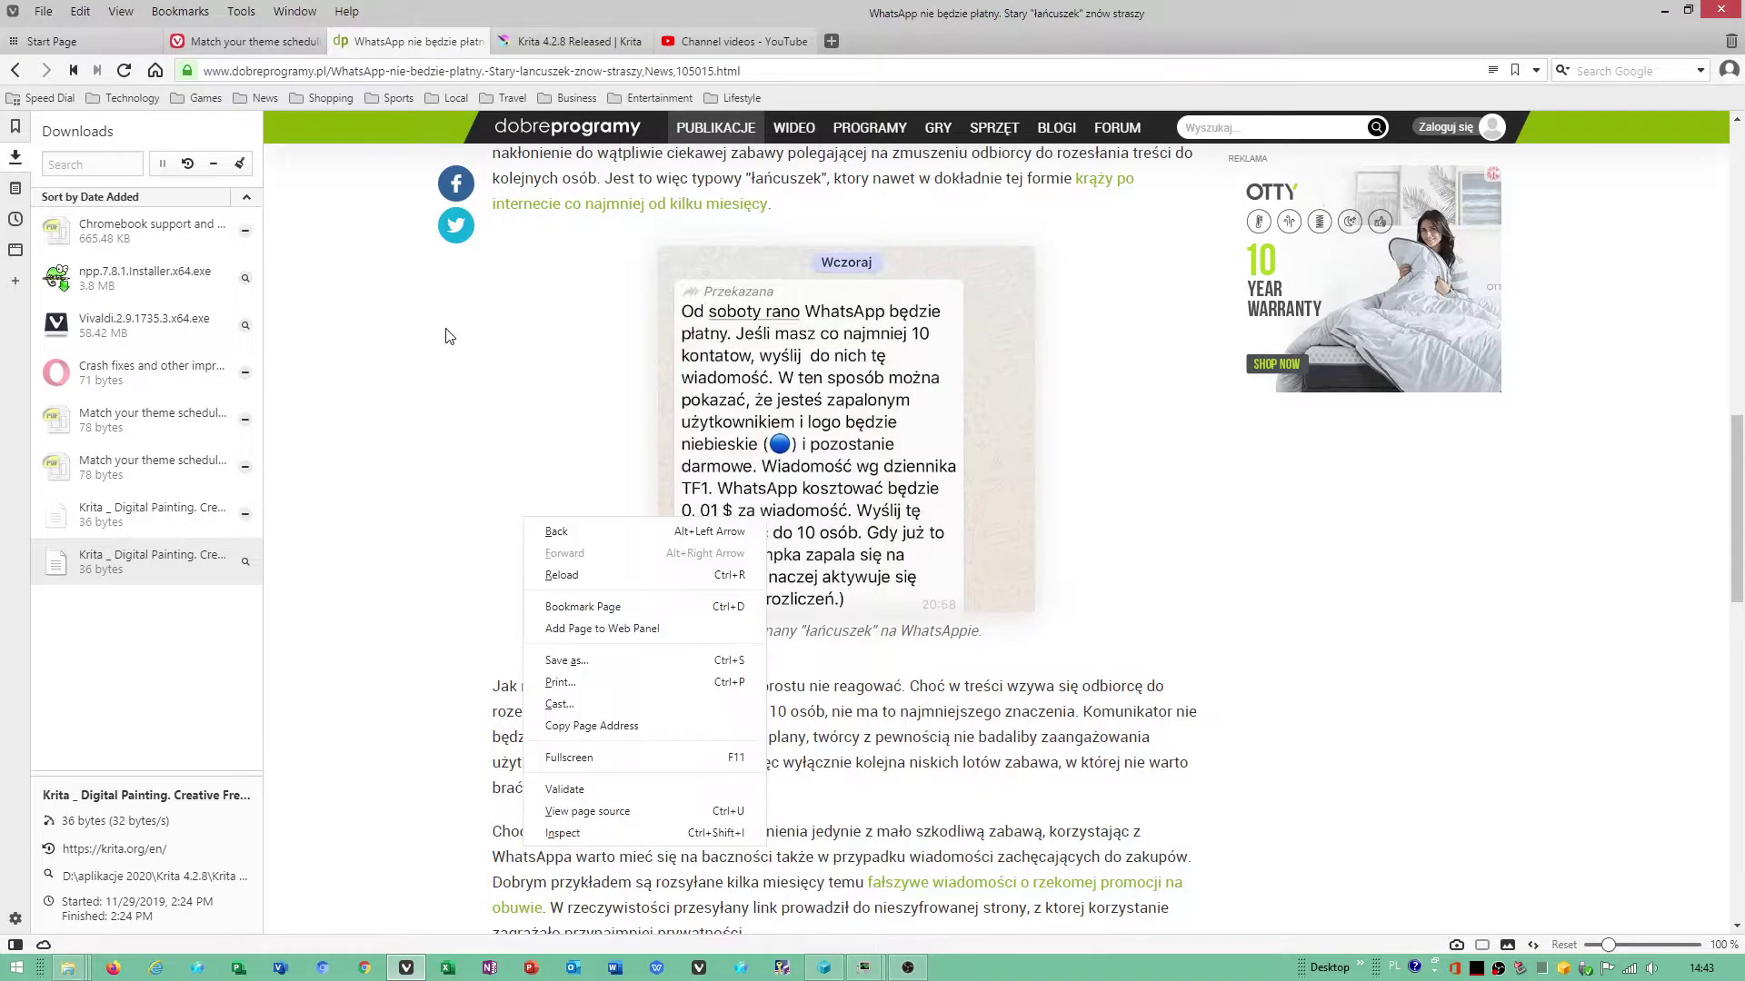
{"action": "left_click", "coordinate": [244, 12]}
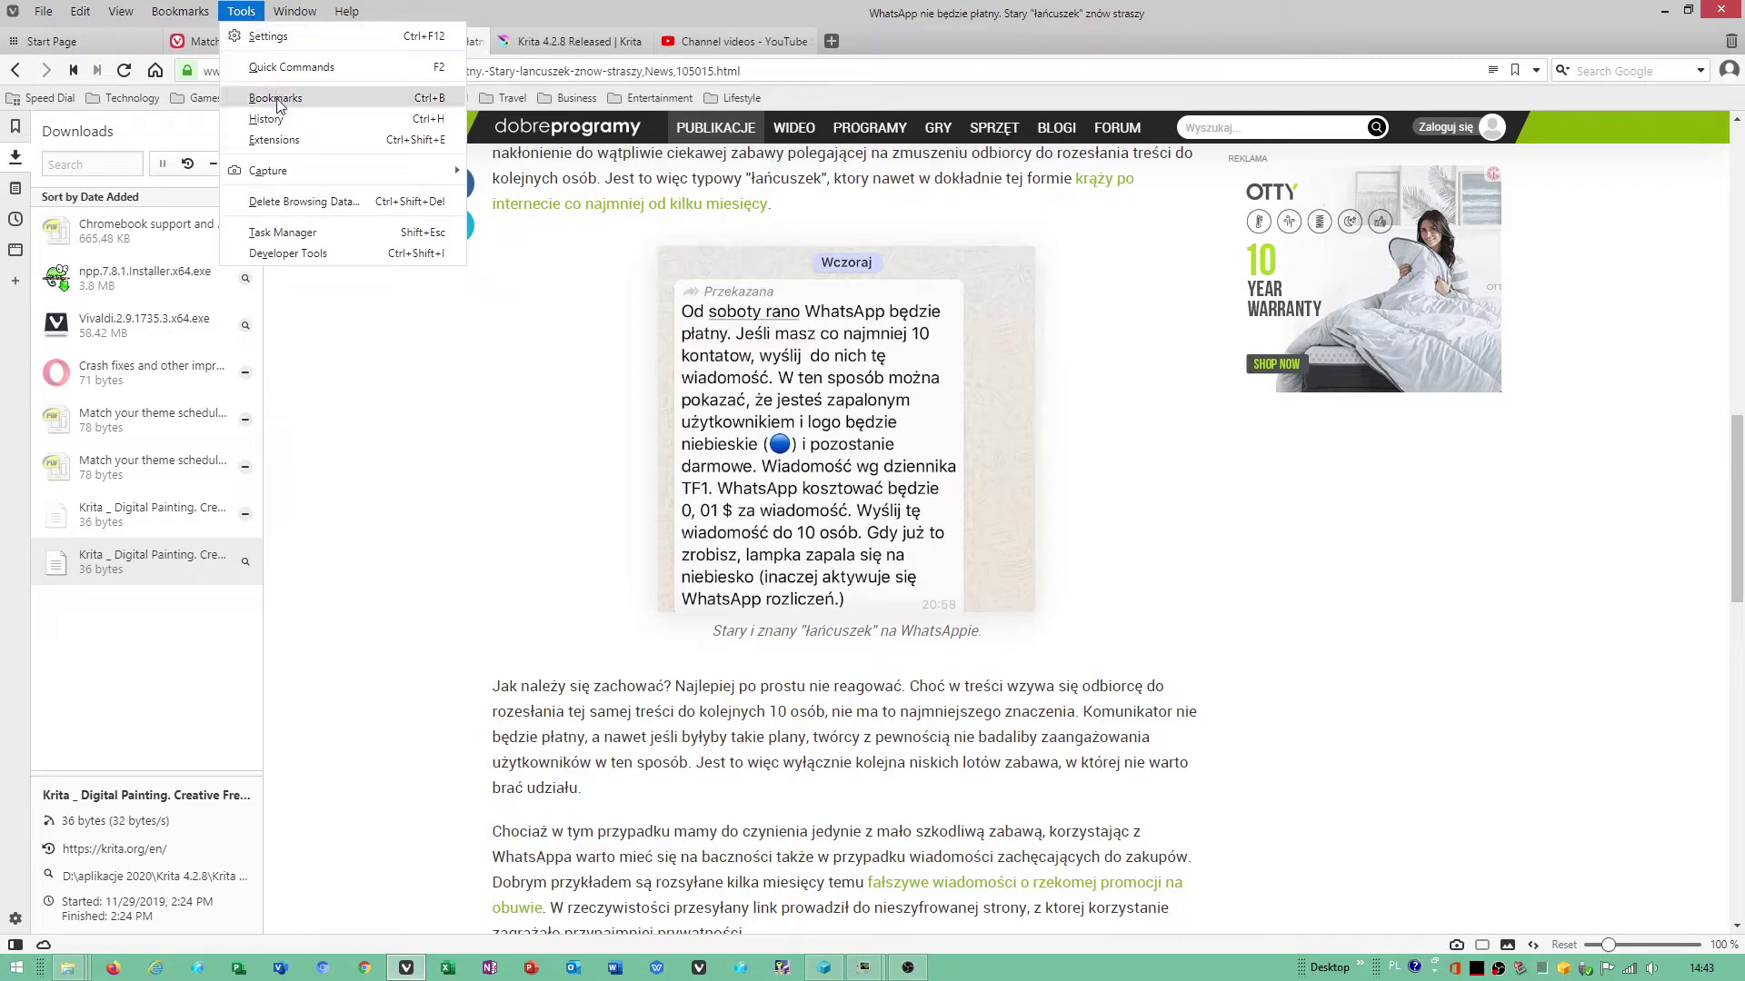
{"action": "mouse_move", "coordinate": [267, 171]}
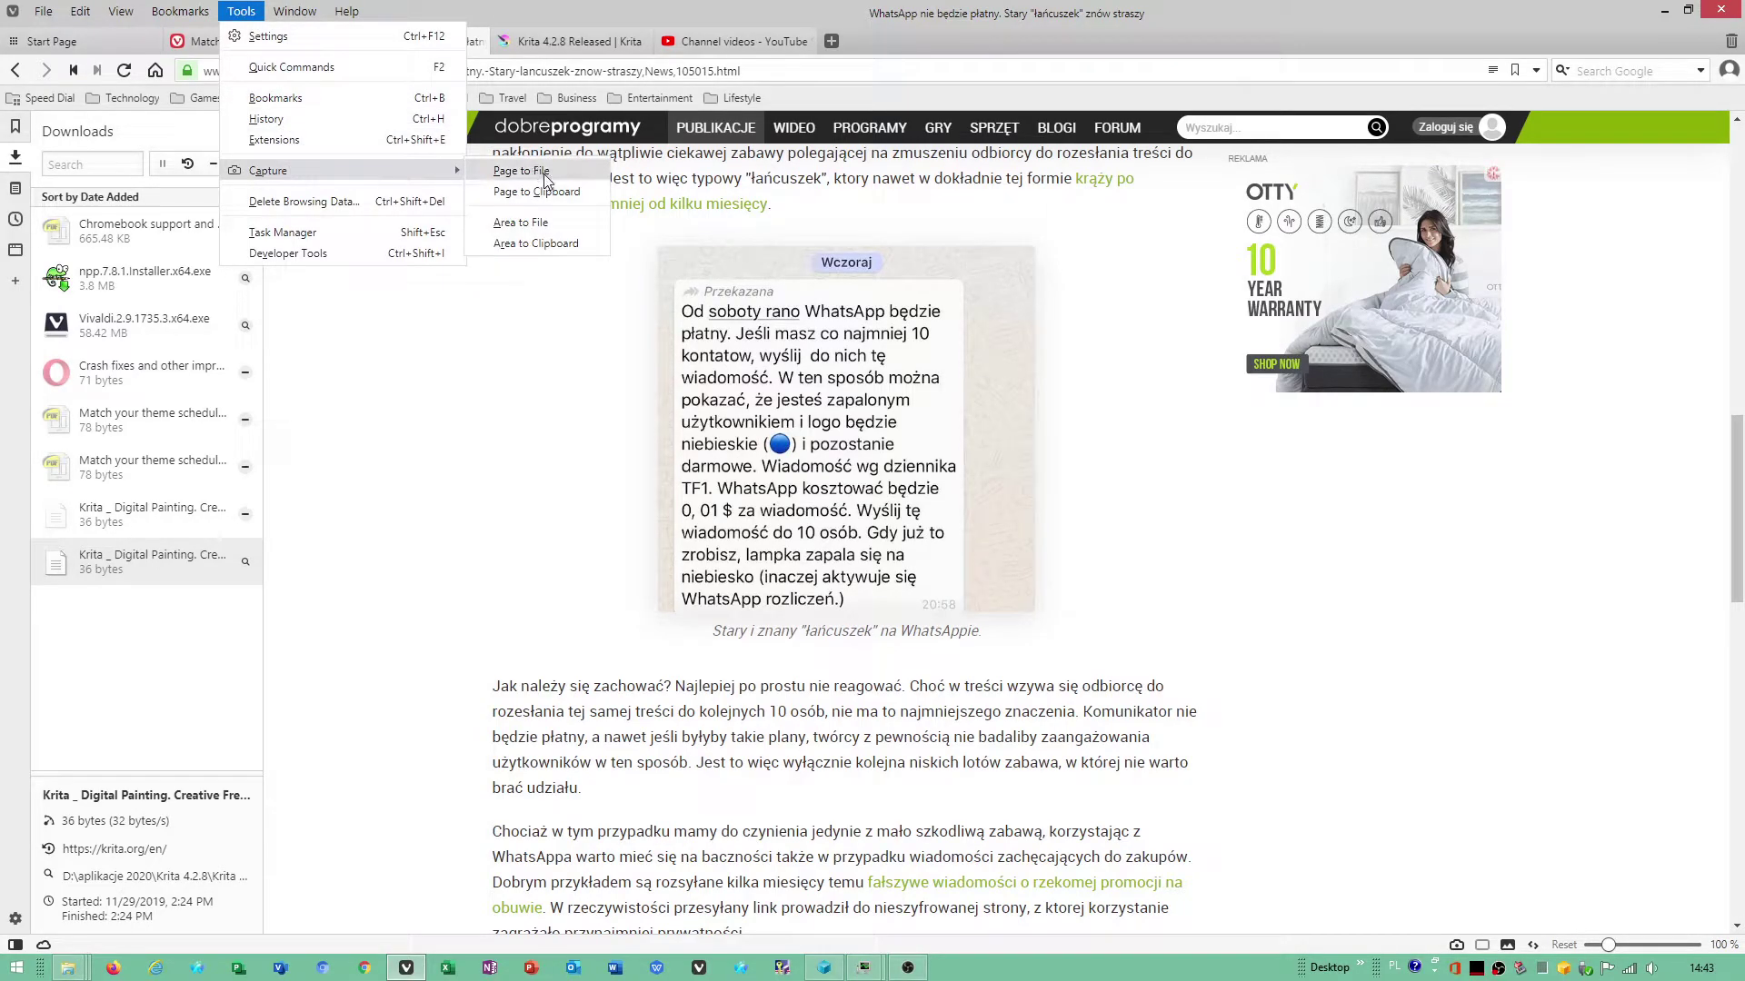
{"action": "left_click", "coordinate": [546, 175]}
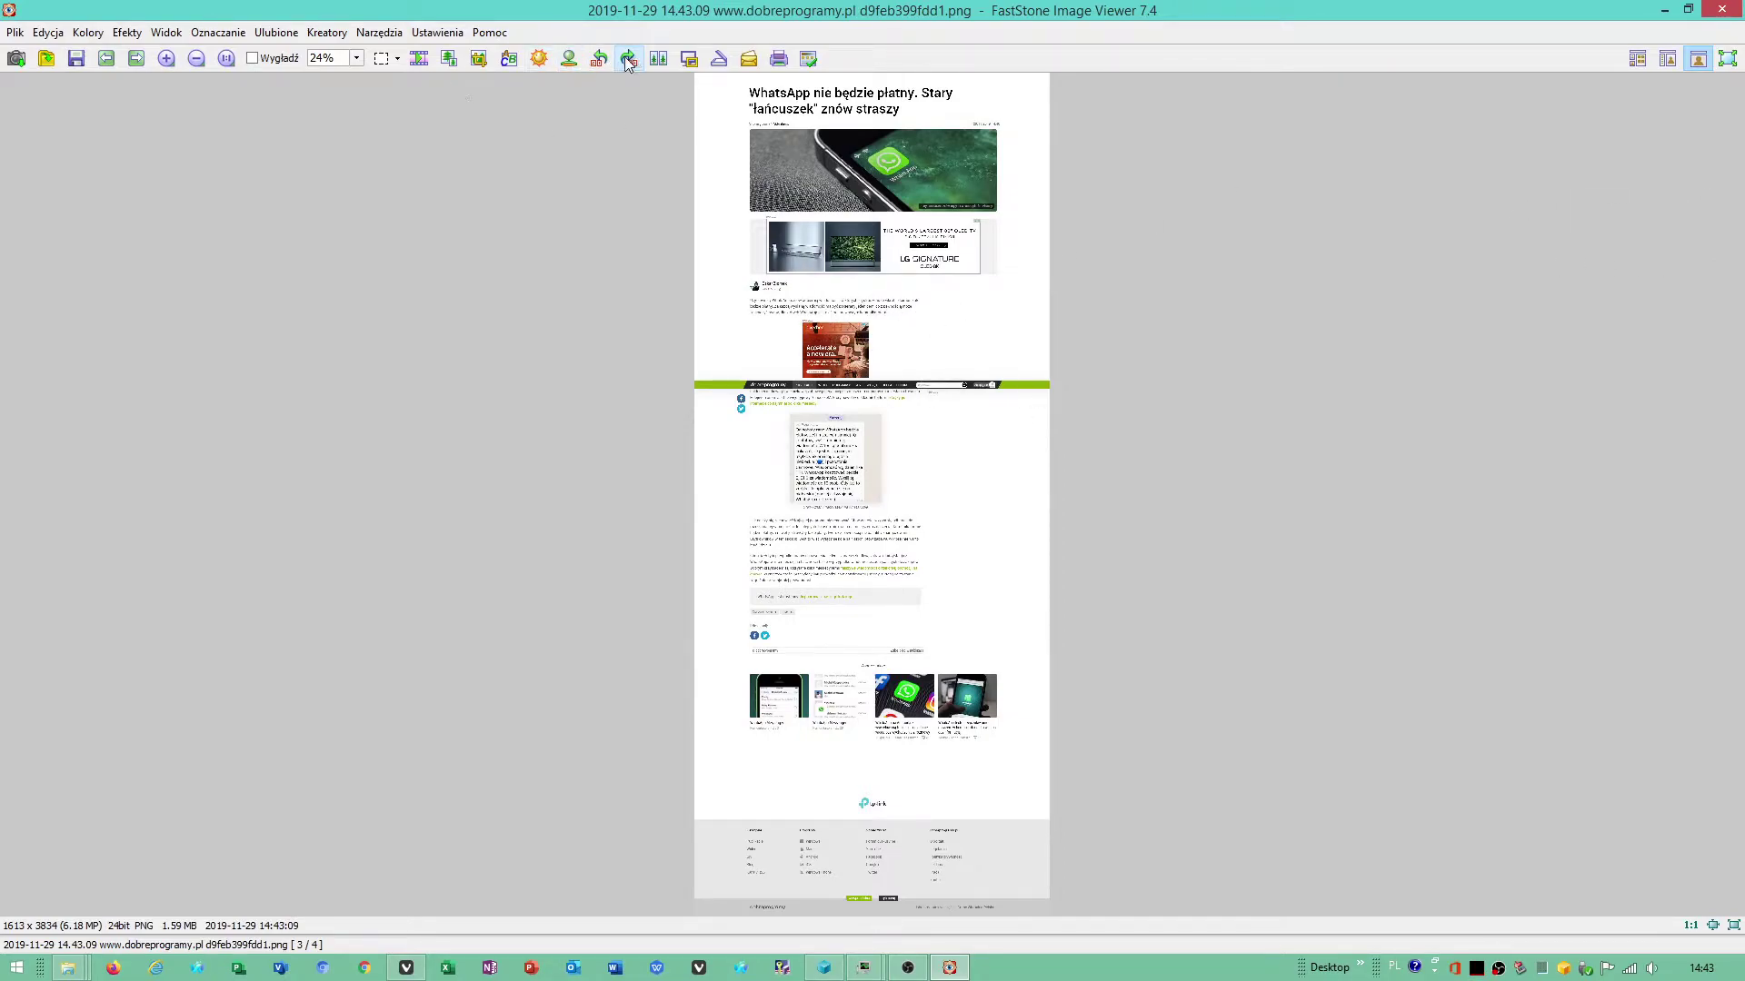
Enlarge the WhatsApp capture in FastStone, step to Krita 4.2.8.png and back
{"action": "left_click", "coordinate": [167, 57]}
{"action": "left_click", "coordinate": [167, 57]}
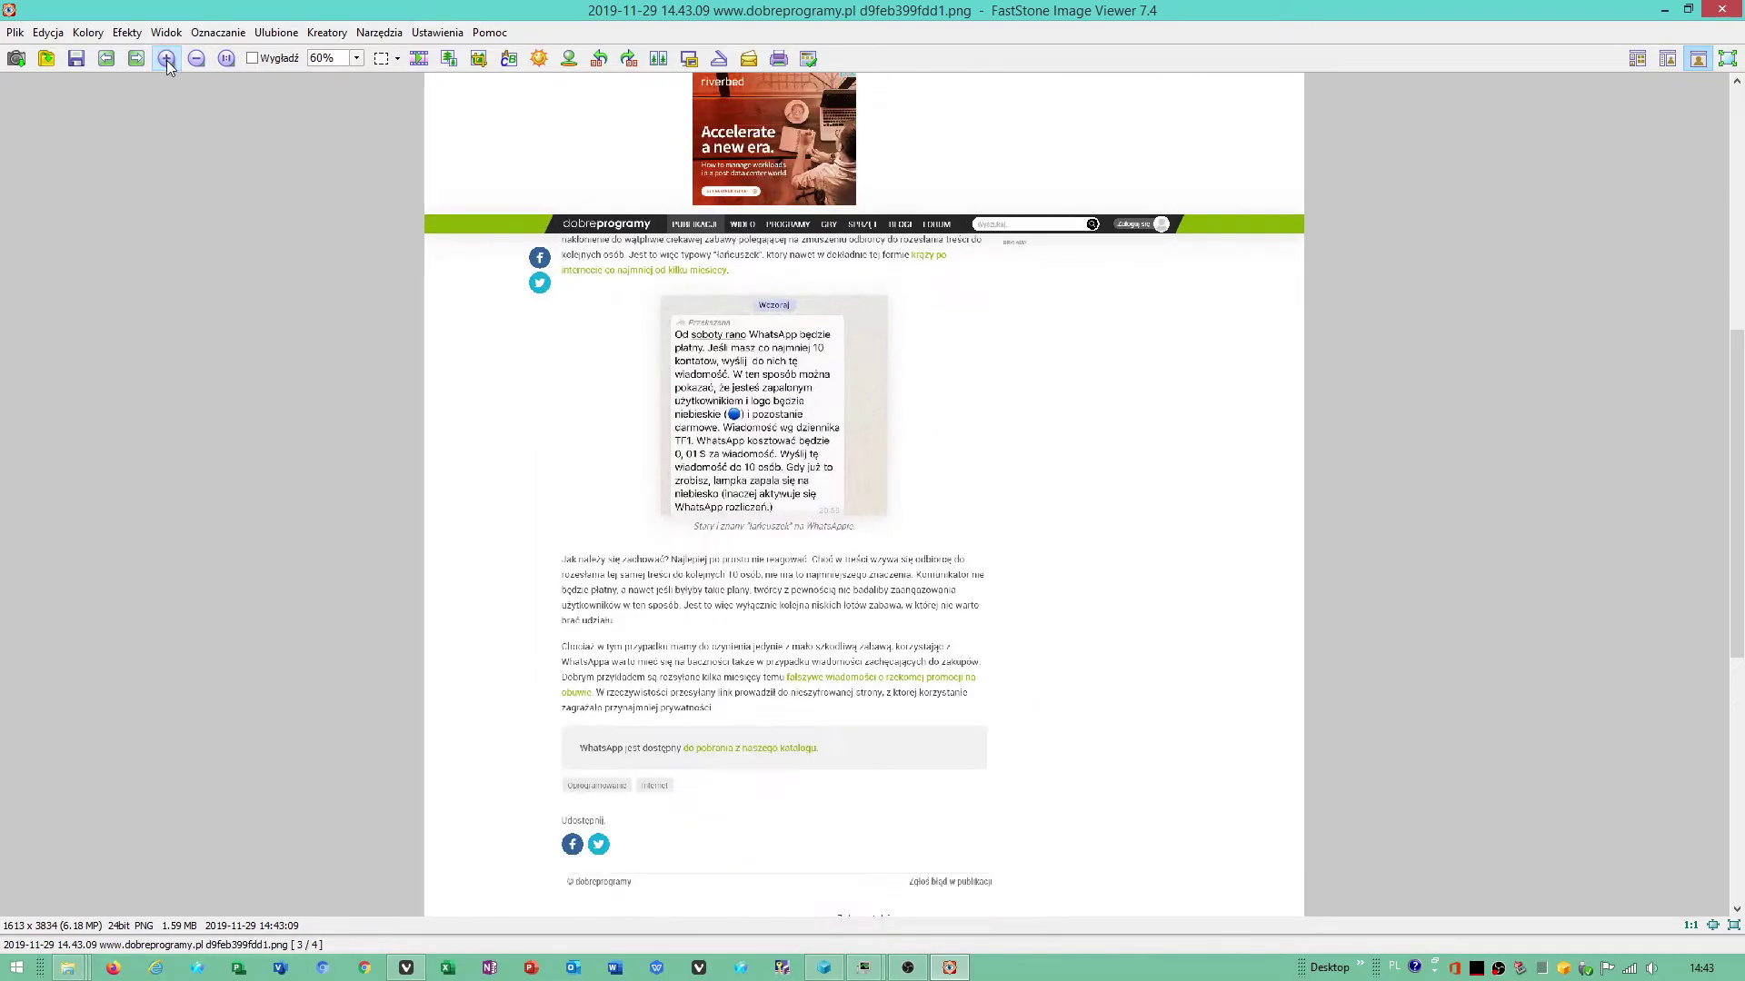
{"action": "mouse_move", "coordinate": [1738, 354]}
{"action": "left_mouse_down"}
{"action": "mouse_move", "coordinate": [1737, 641]}
{"action": "mouse_move", "coordinate": [1718, 109]}
{"action": "left_mouse_up"}
{"action": "key", "text": "Right"}
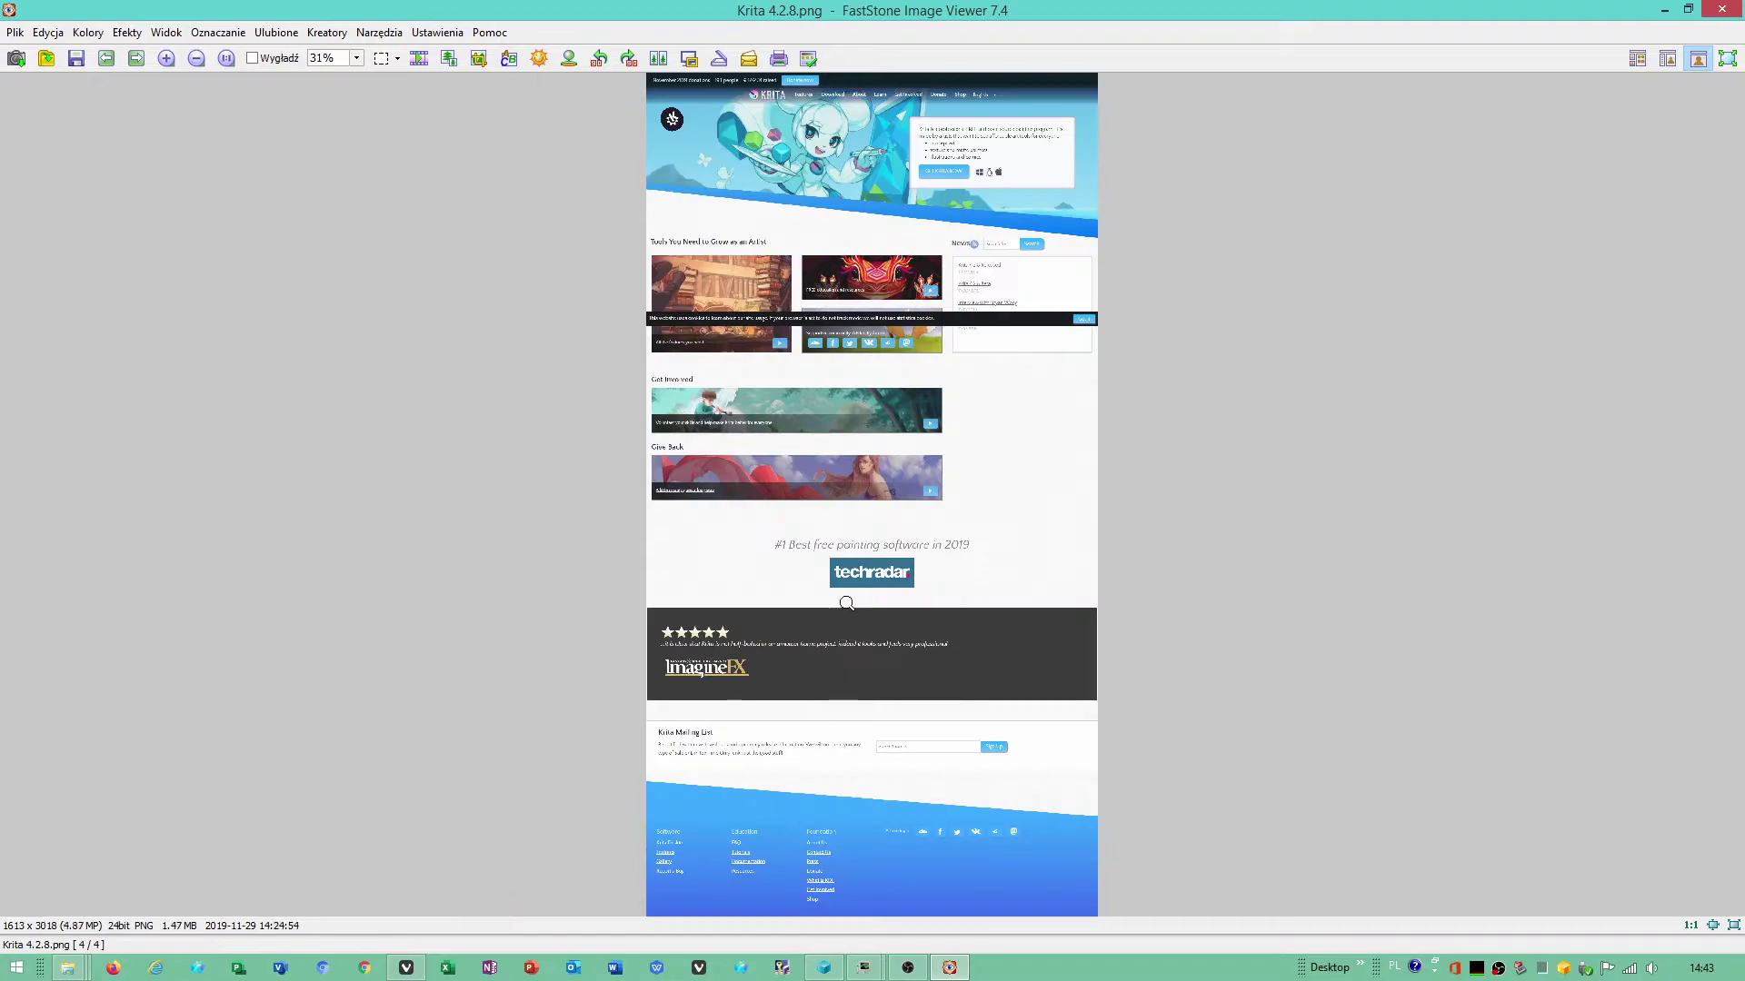
{"action": "key", "text": "Left"}
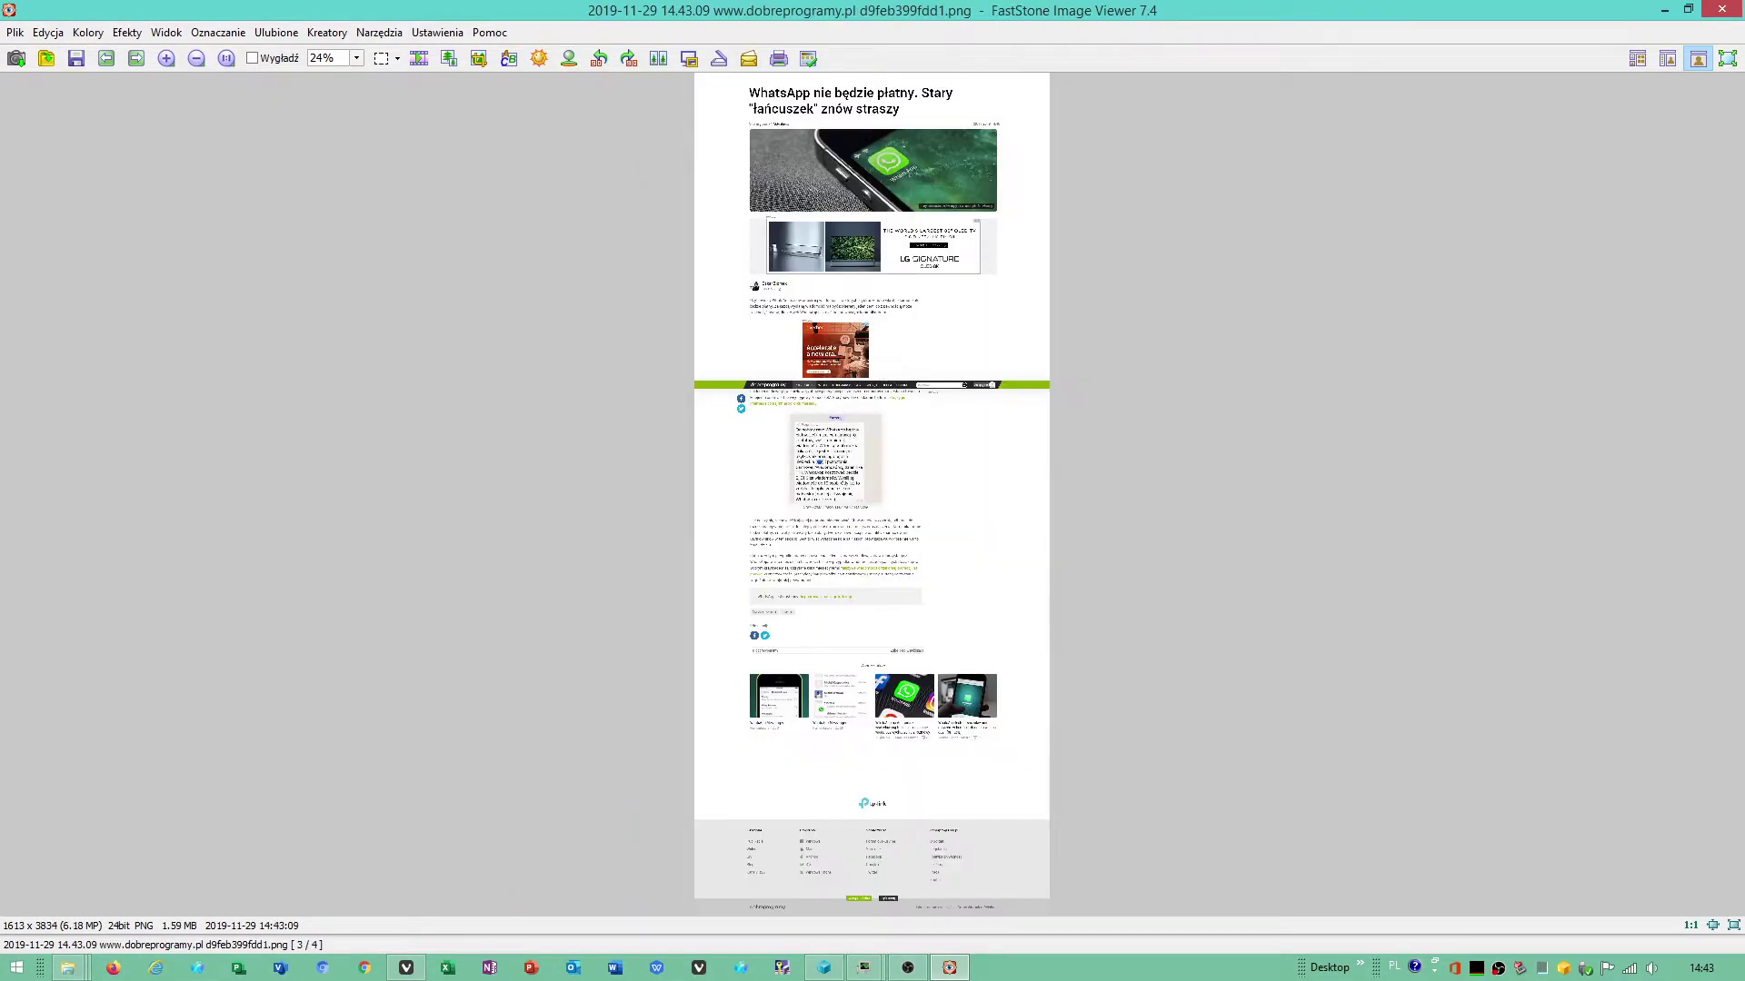
Close FastStone and the folder, then recapture the article page as 2019-11-29 14.43.42
{"action": "left_click", "coordinate": [1721, 11]}
{"action": "left_click", "coordinate": [1409, 24]}
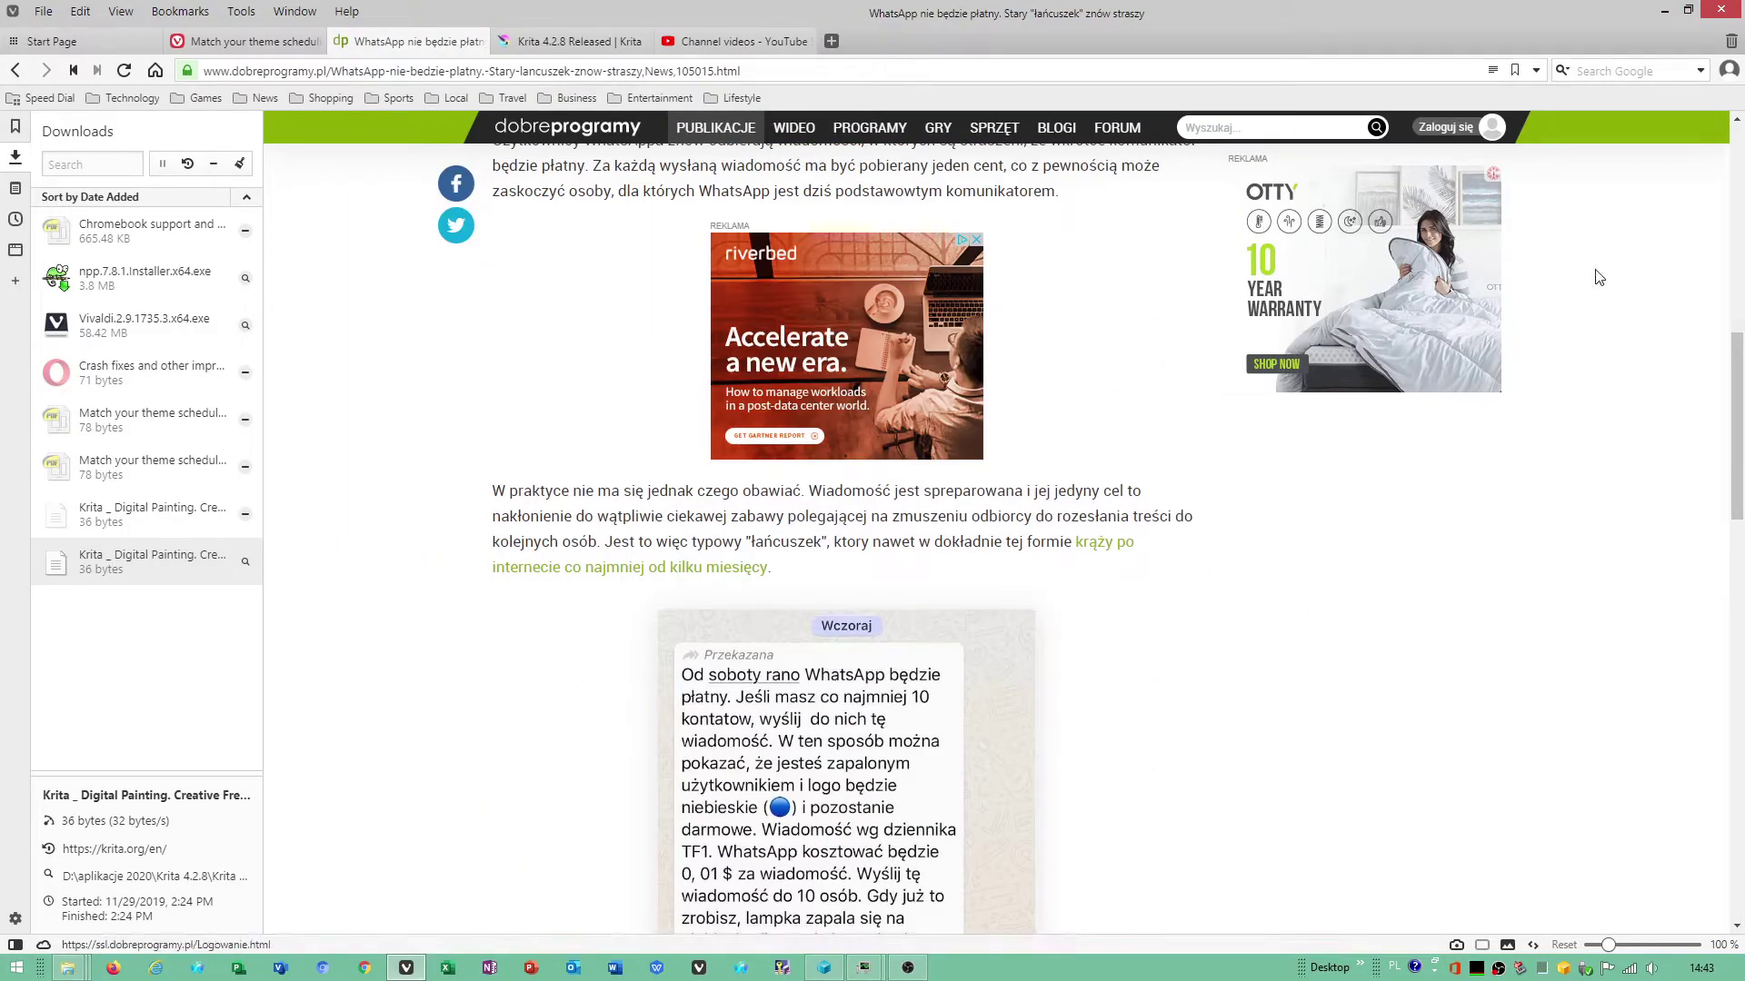
{"action": "scroll", "coordinate": [1616, 323], "scroll_direction": "up", "scroll_amount": 5}
{"action": "scroll", "coordinate": [1615, 324], "scroll_direction": "up", "scroll_amount": 5}
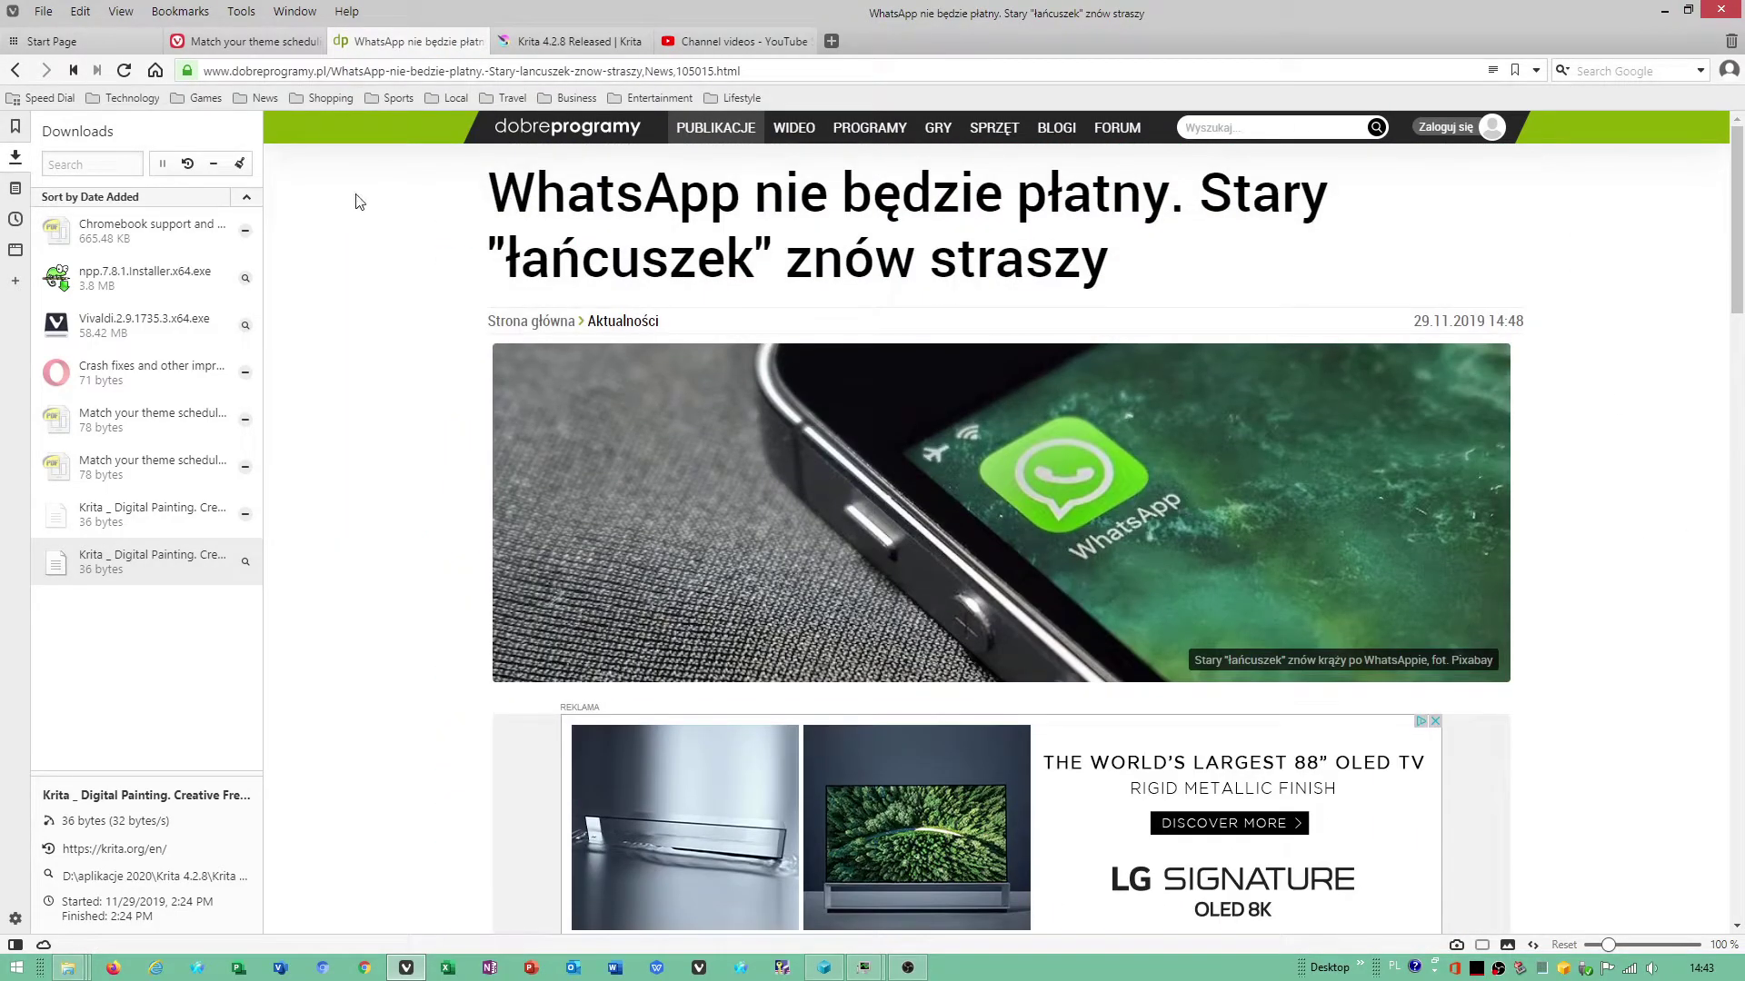
{"action": "left_click", "coordinate": [295, 11]}
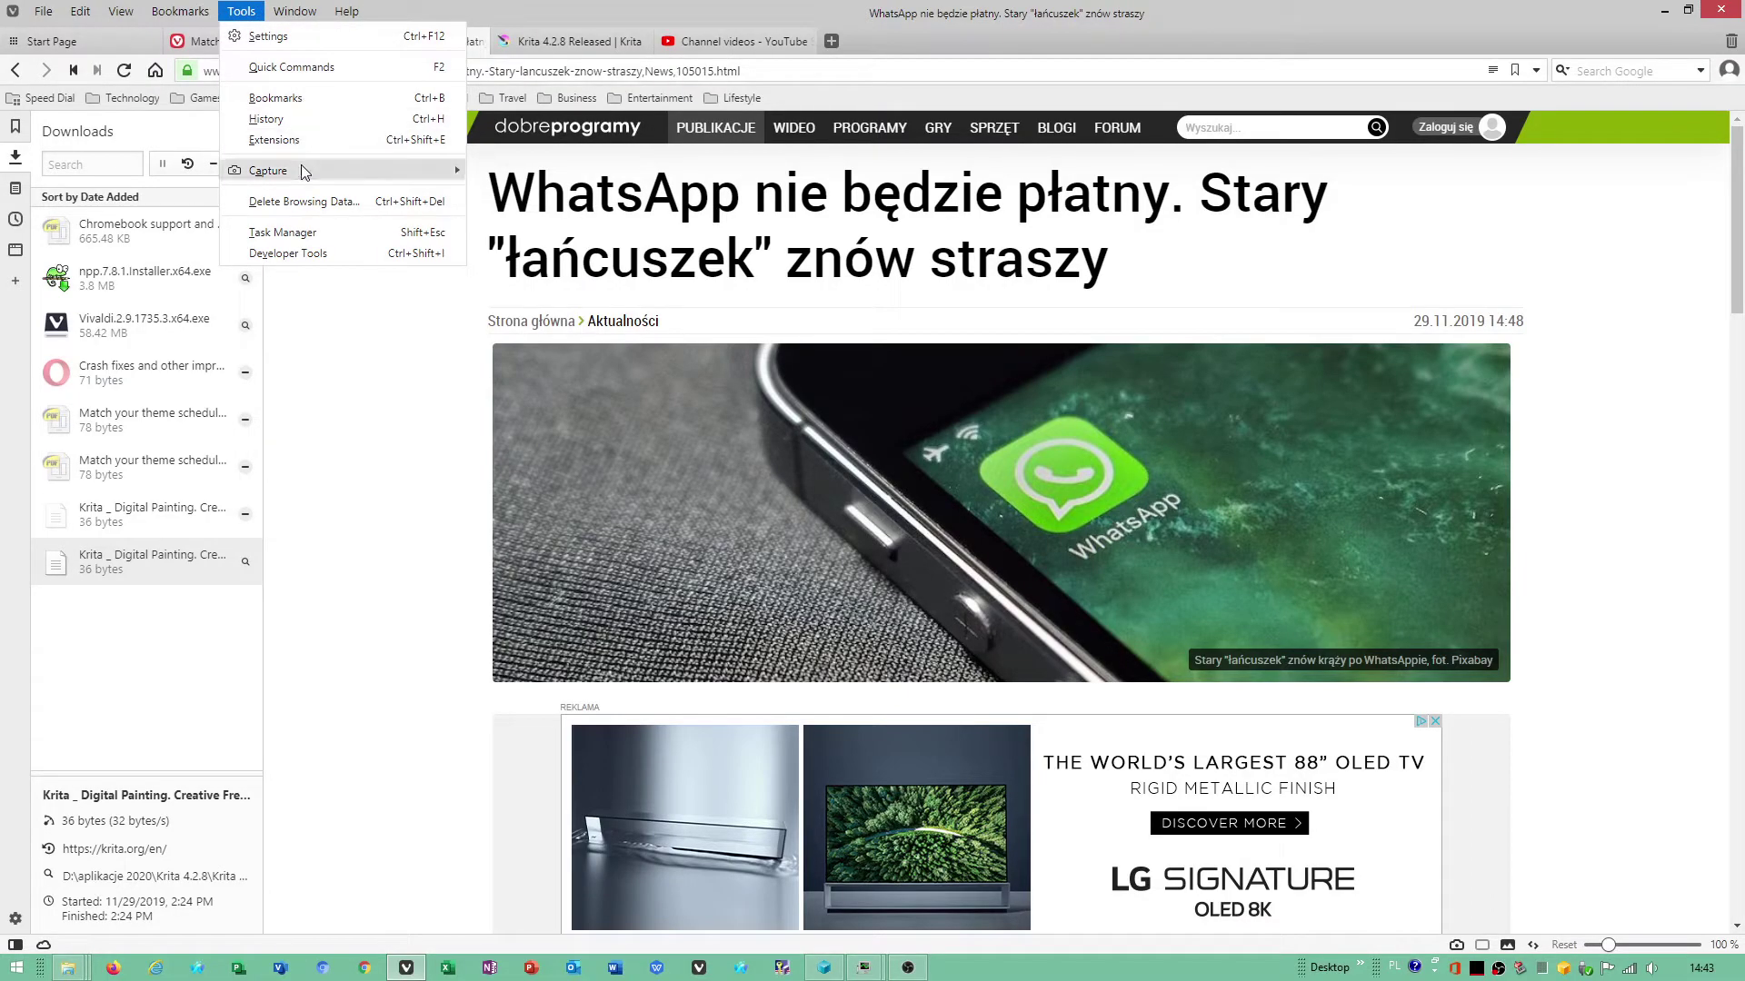
{"action": "mouse_move", "coordinate": [273, 171]}
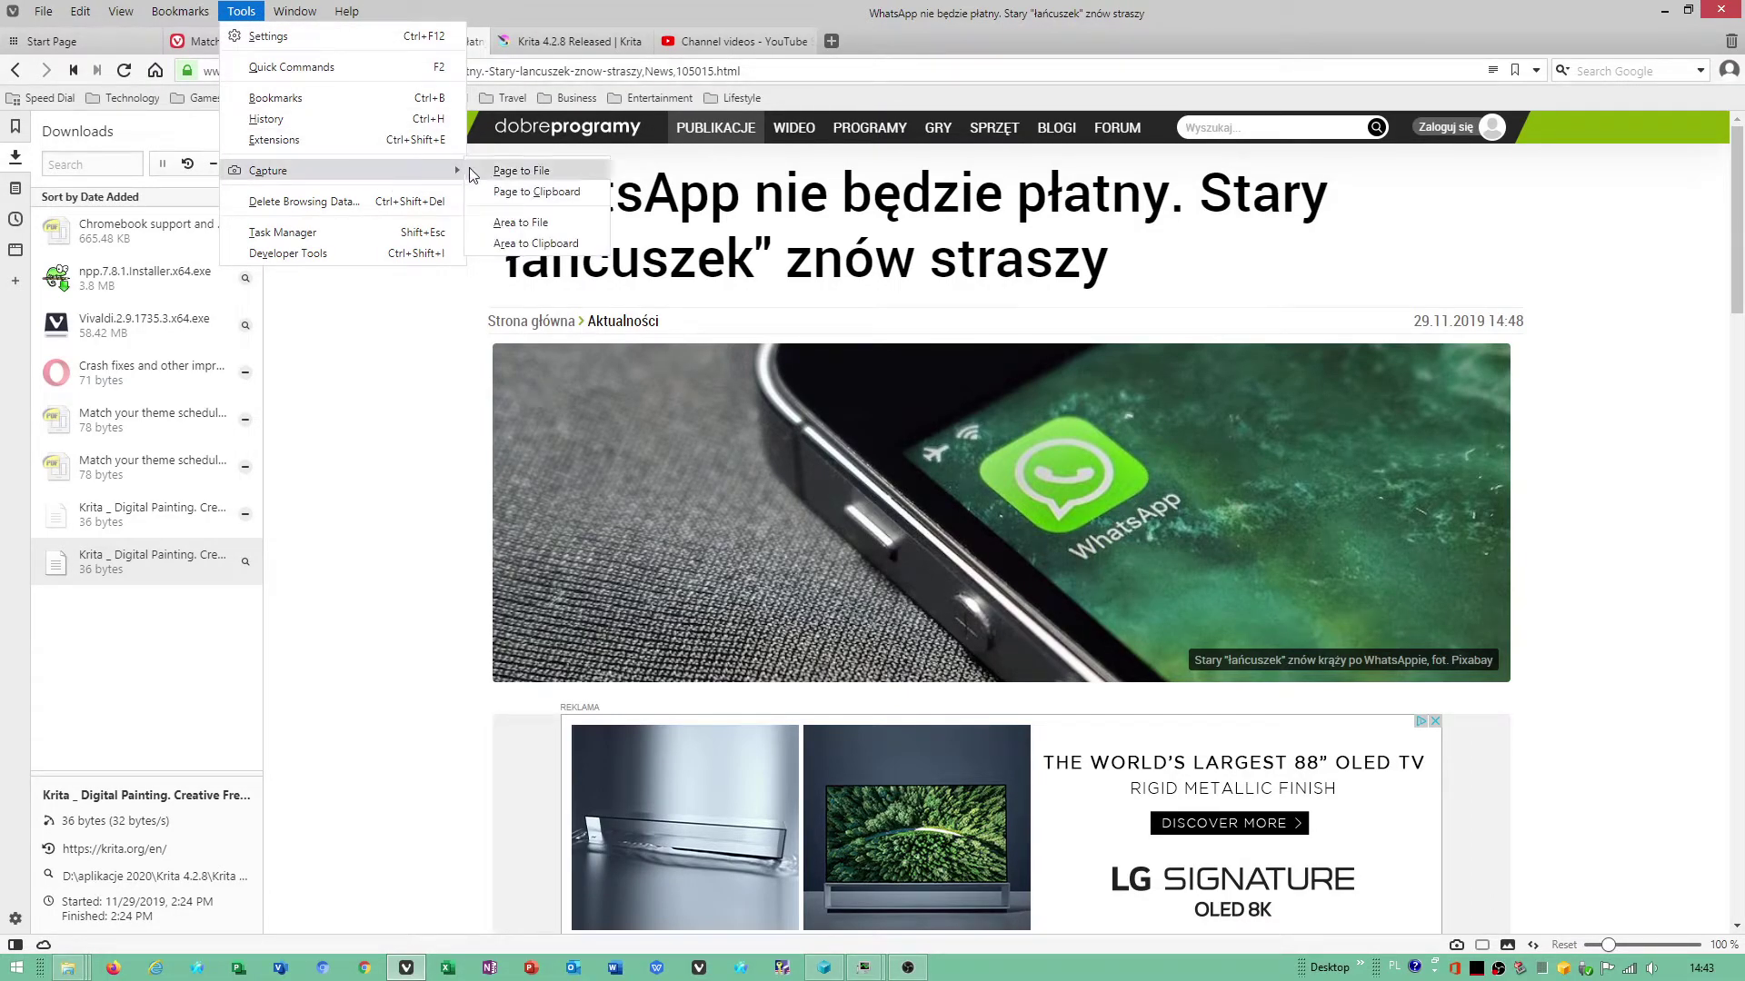
{"action": "left_click", "coordinate": [515, 169]}
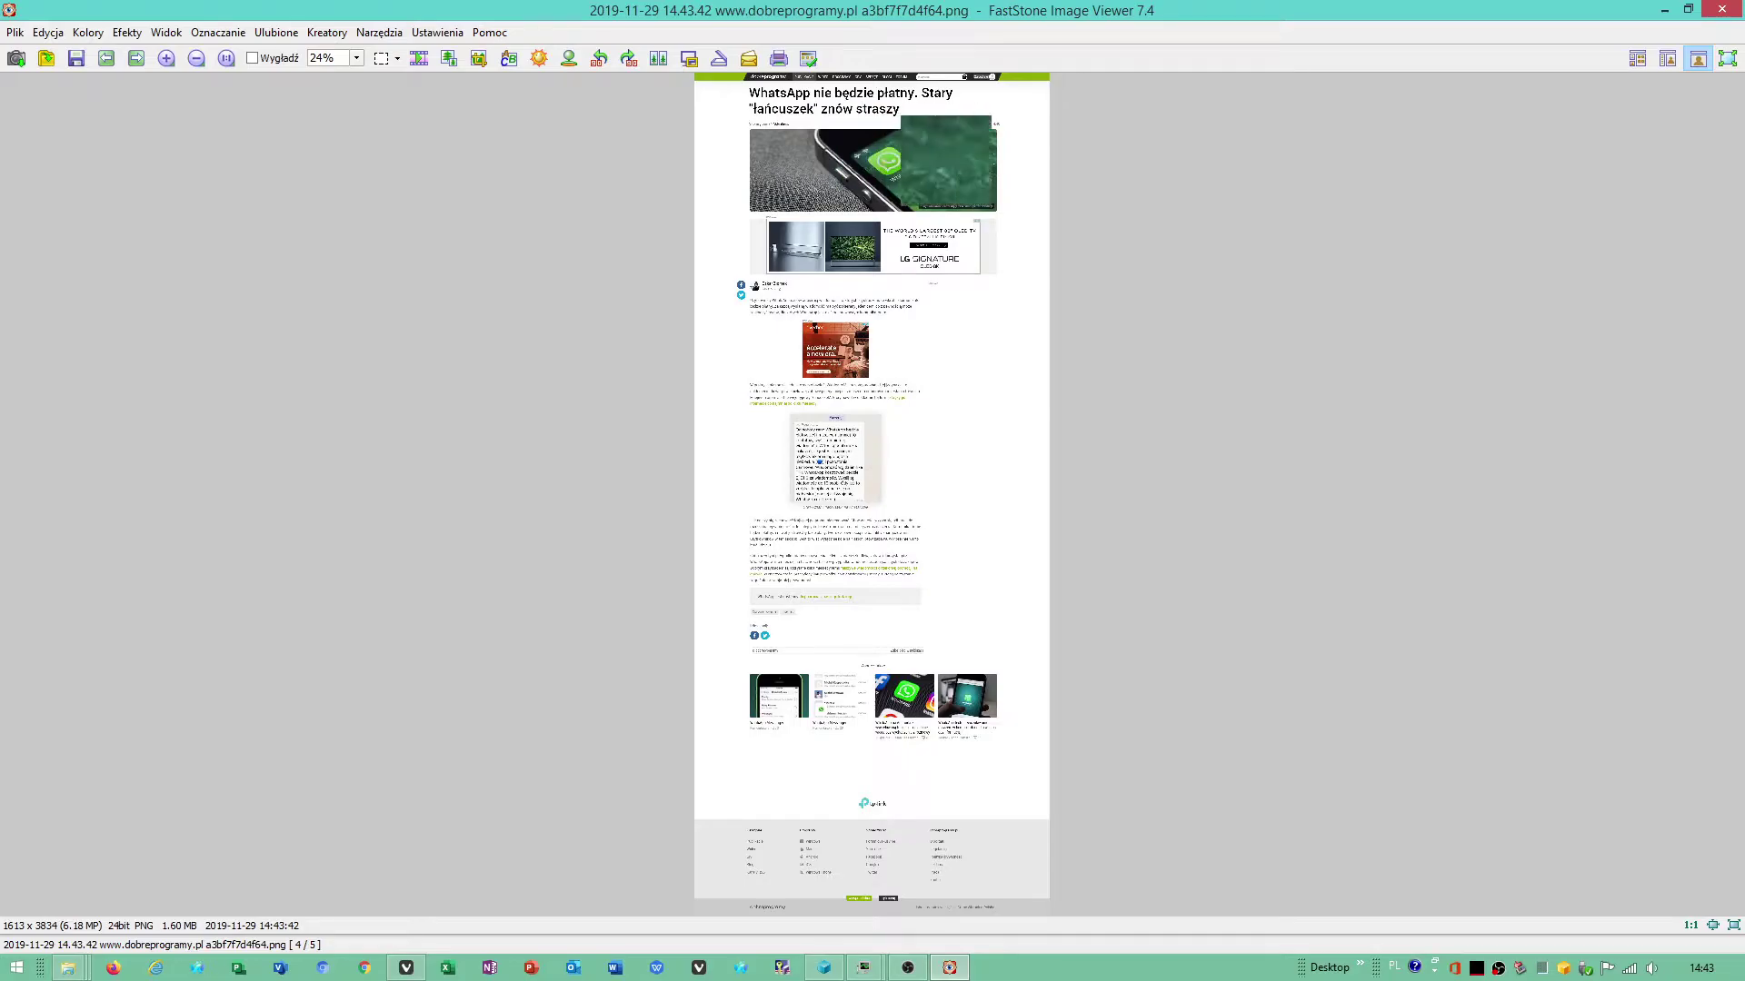
View the 2019-11-29 14.43.42 capture at 50% zoom, then at 100%
{"action": "left_click", "coordinate": [357, 59]}
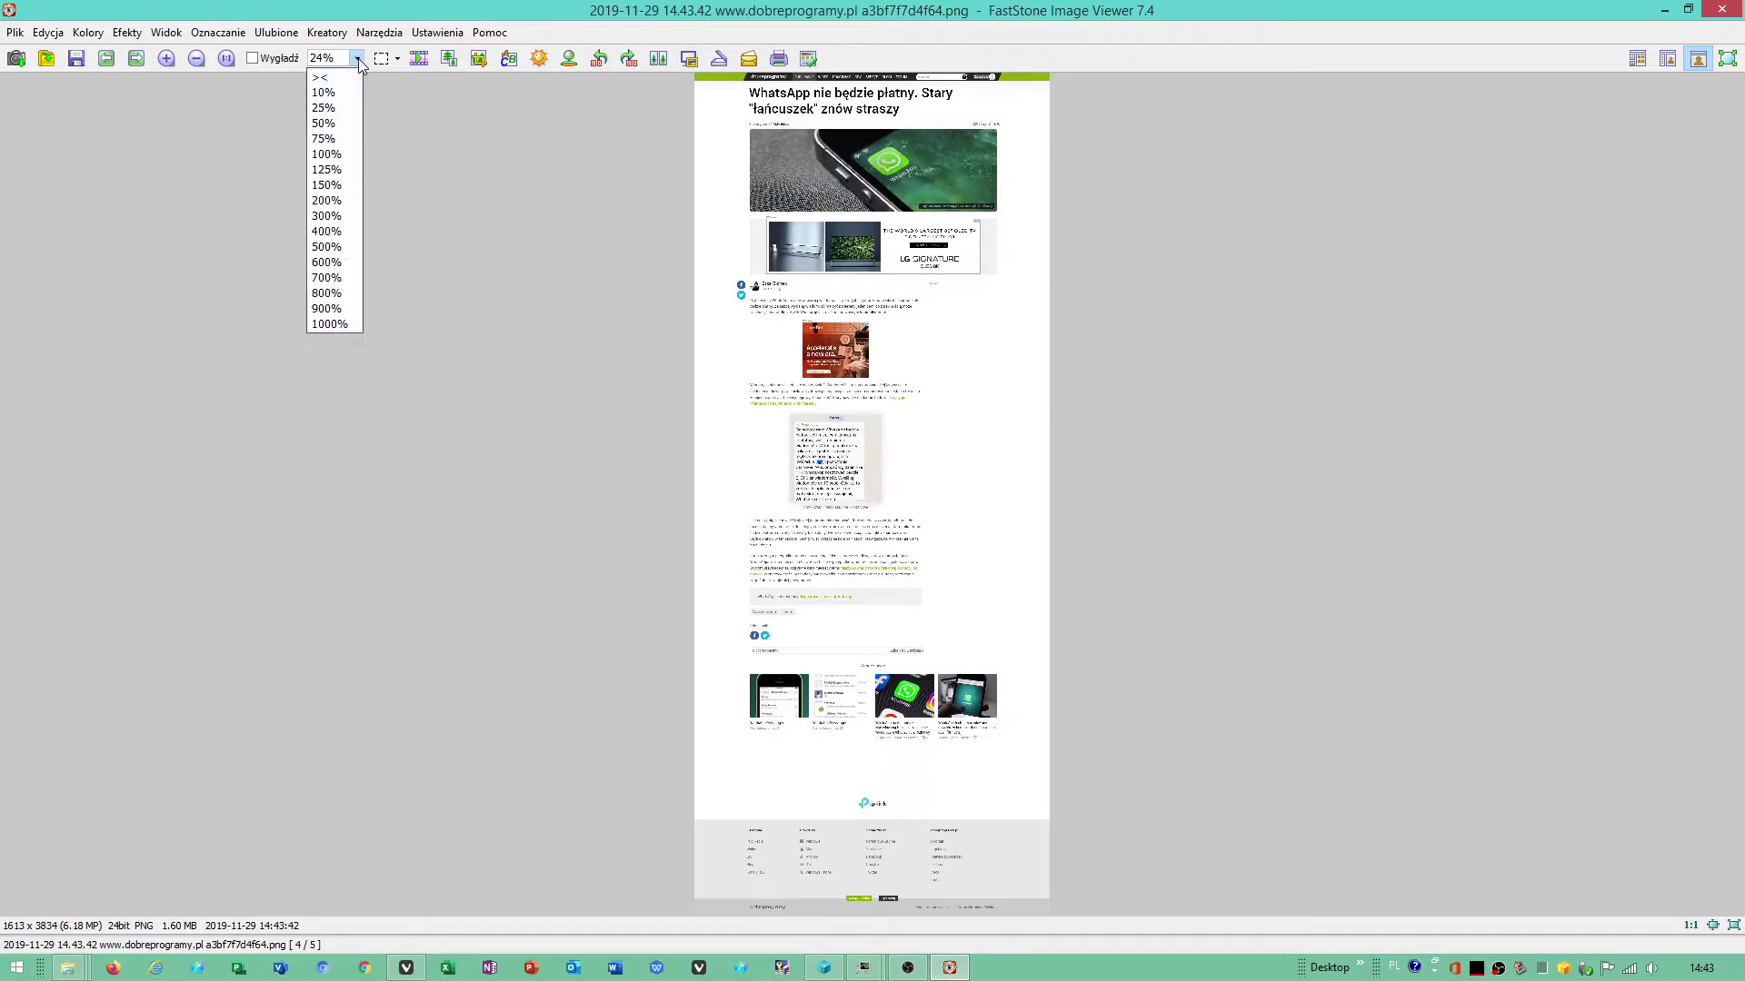
{"action": "left_click", "coordinate": [328, 129]}
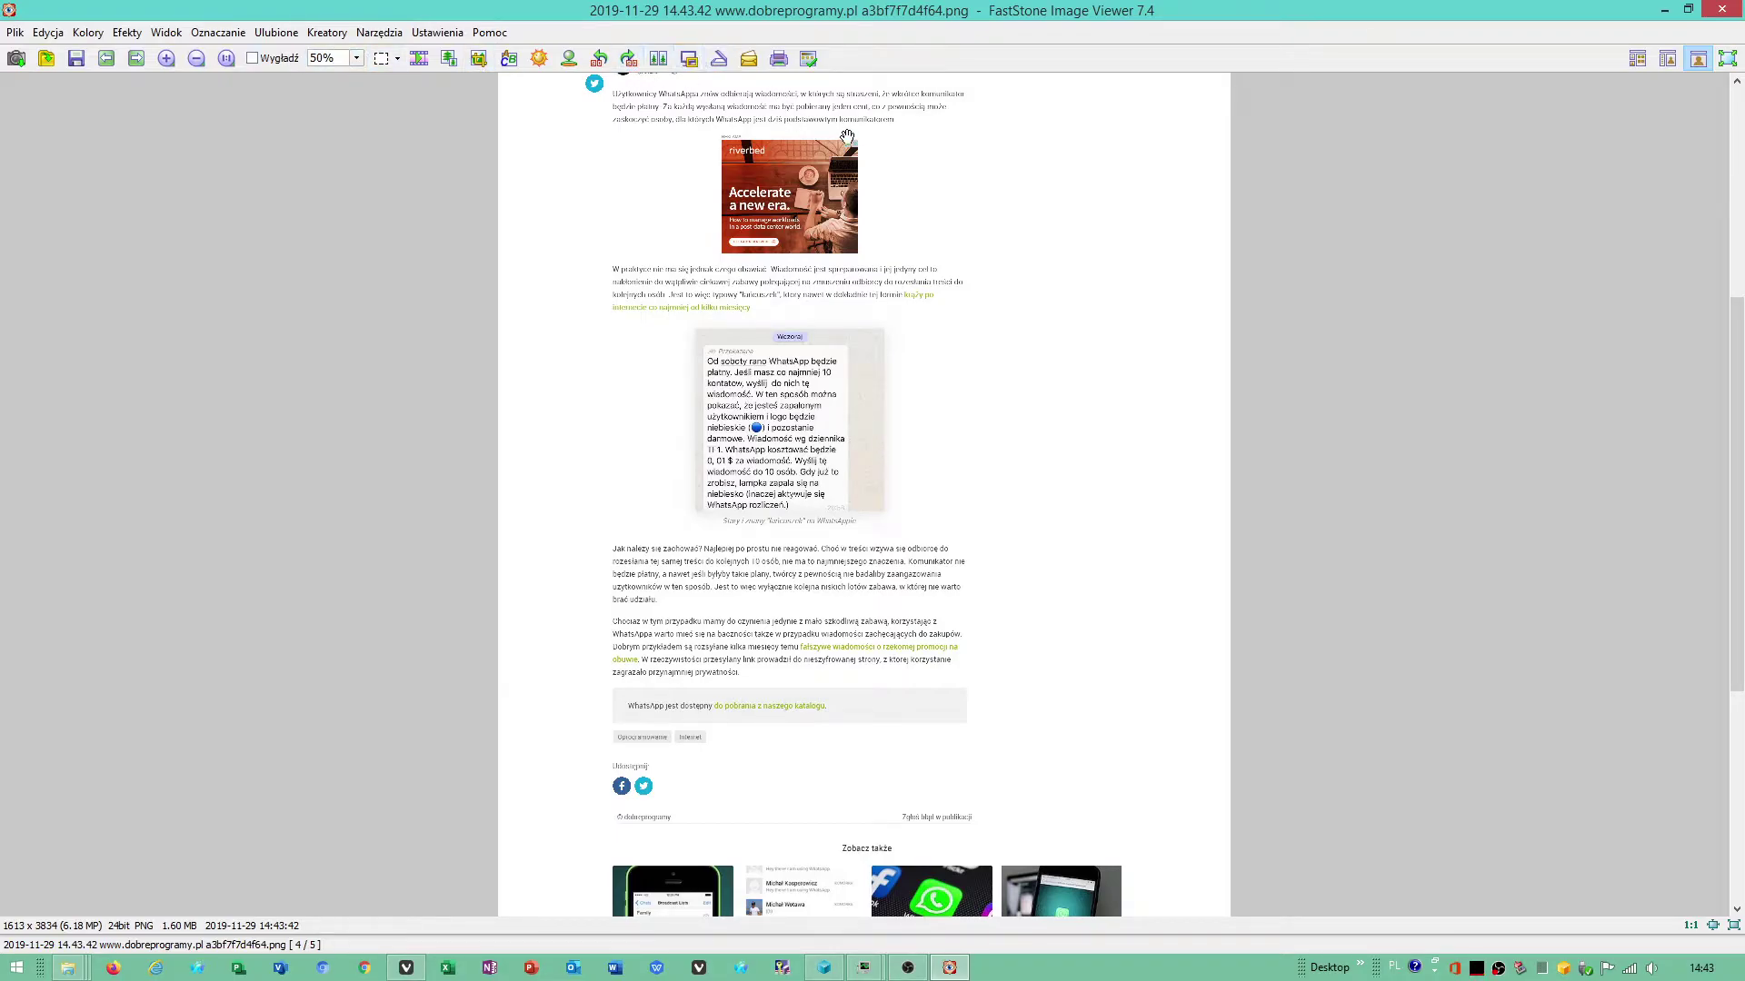
{"action": "left_click_drag", "start_coordinate": [1739, 409], "coordinate": [1739, 409]}
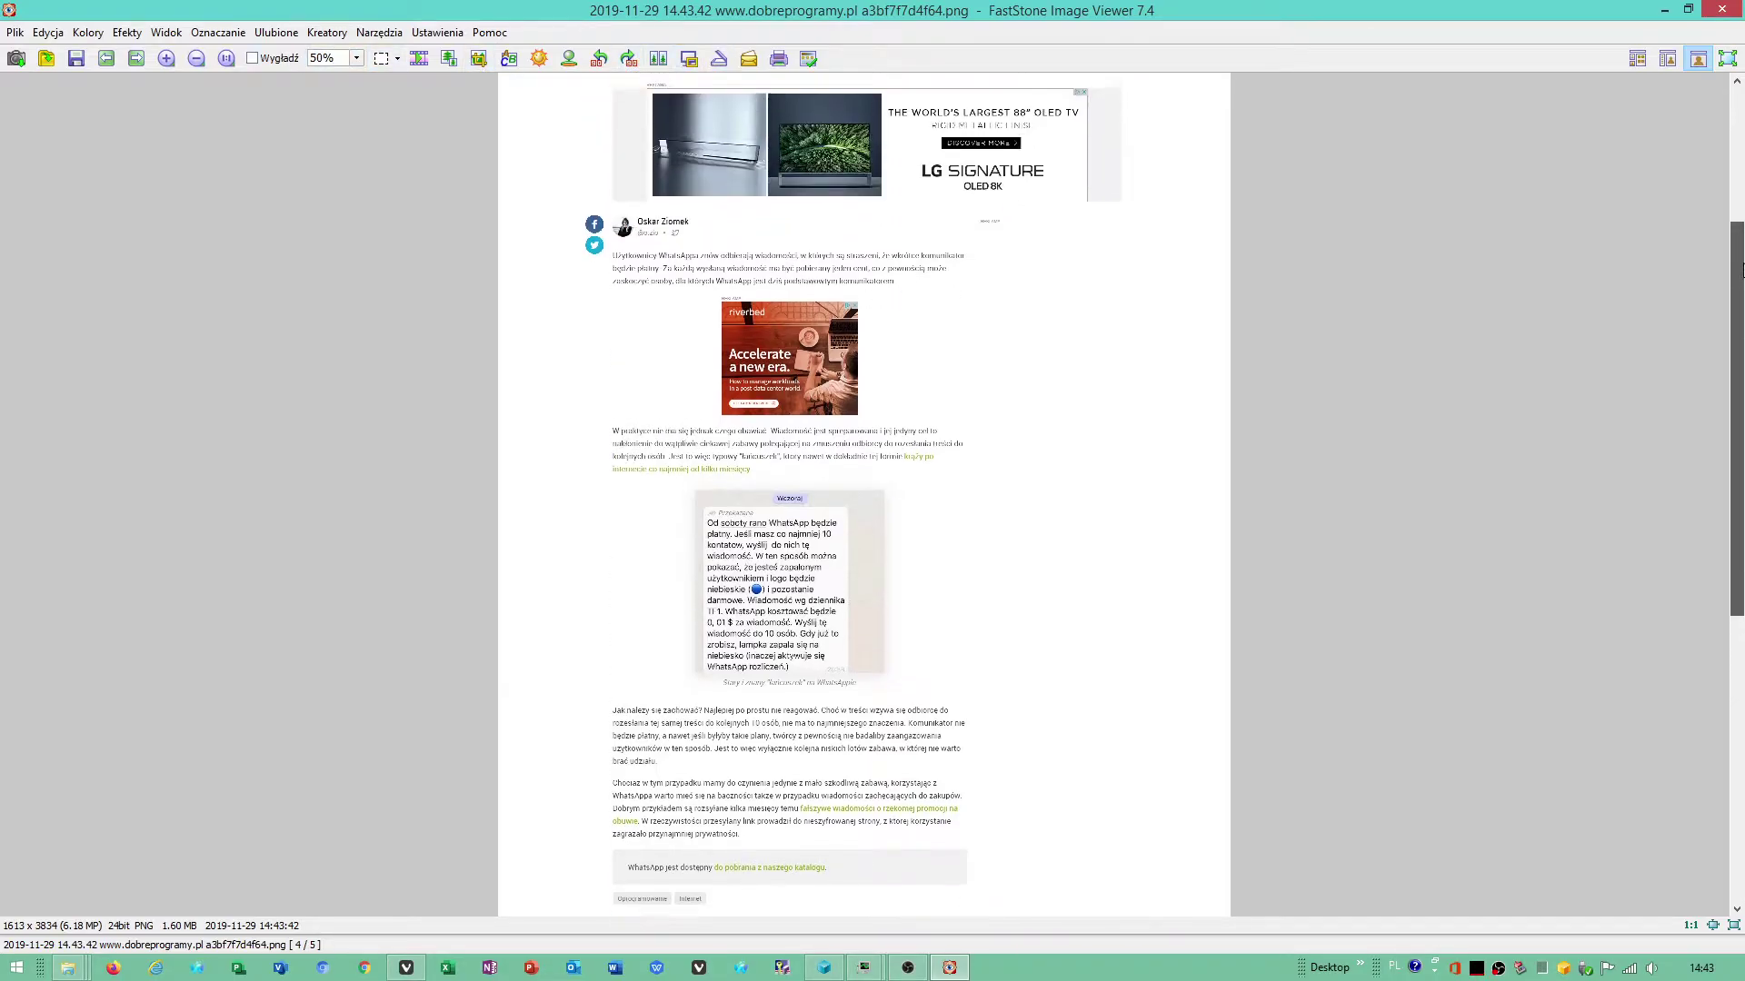
{"action": "scroll", "coordinate": [1723, 408], "scroll_direction": "up", "scroll_amount": 5}
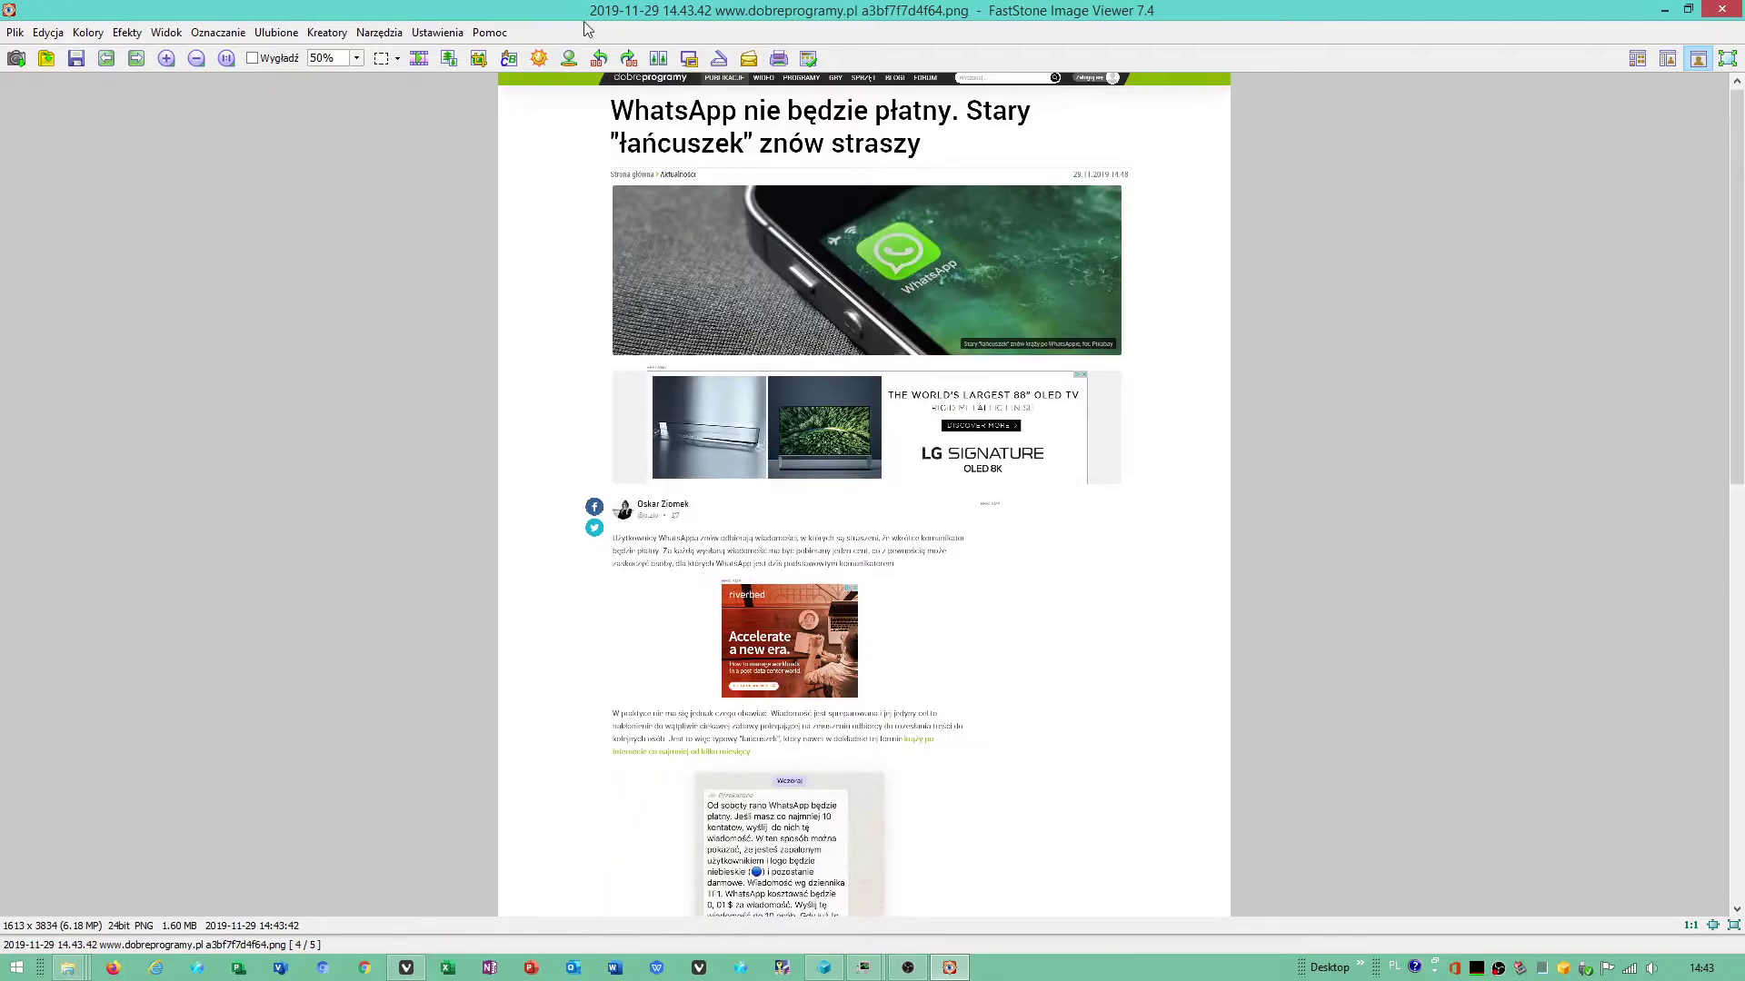
{"action": "left_click", "coordinate": [358, 59]}
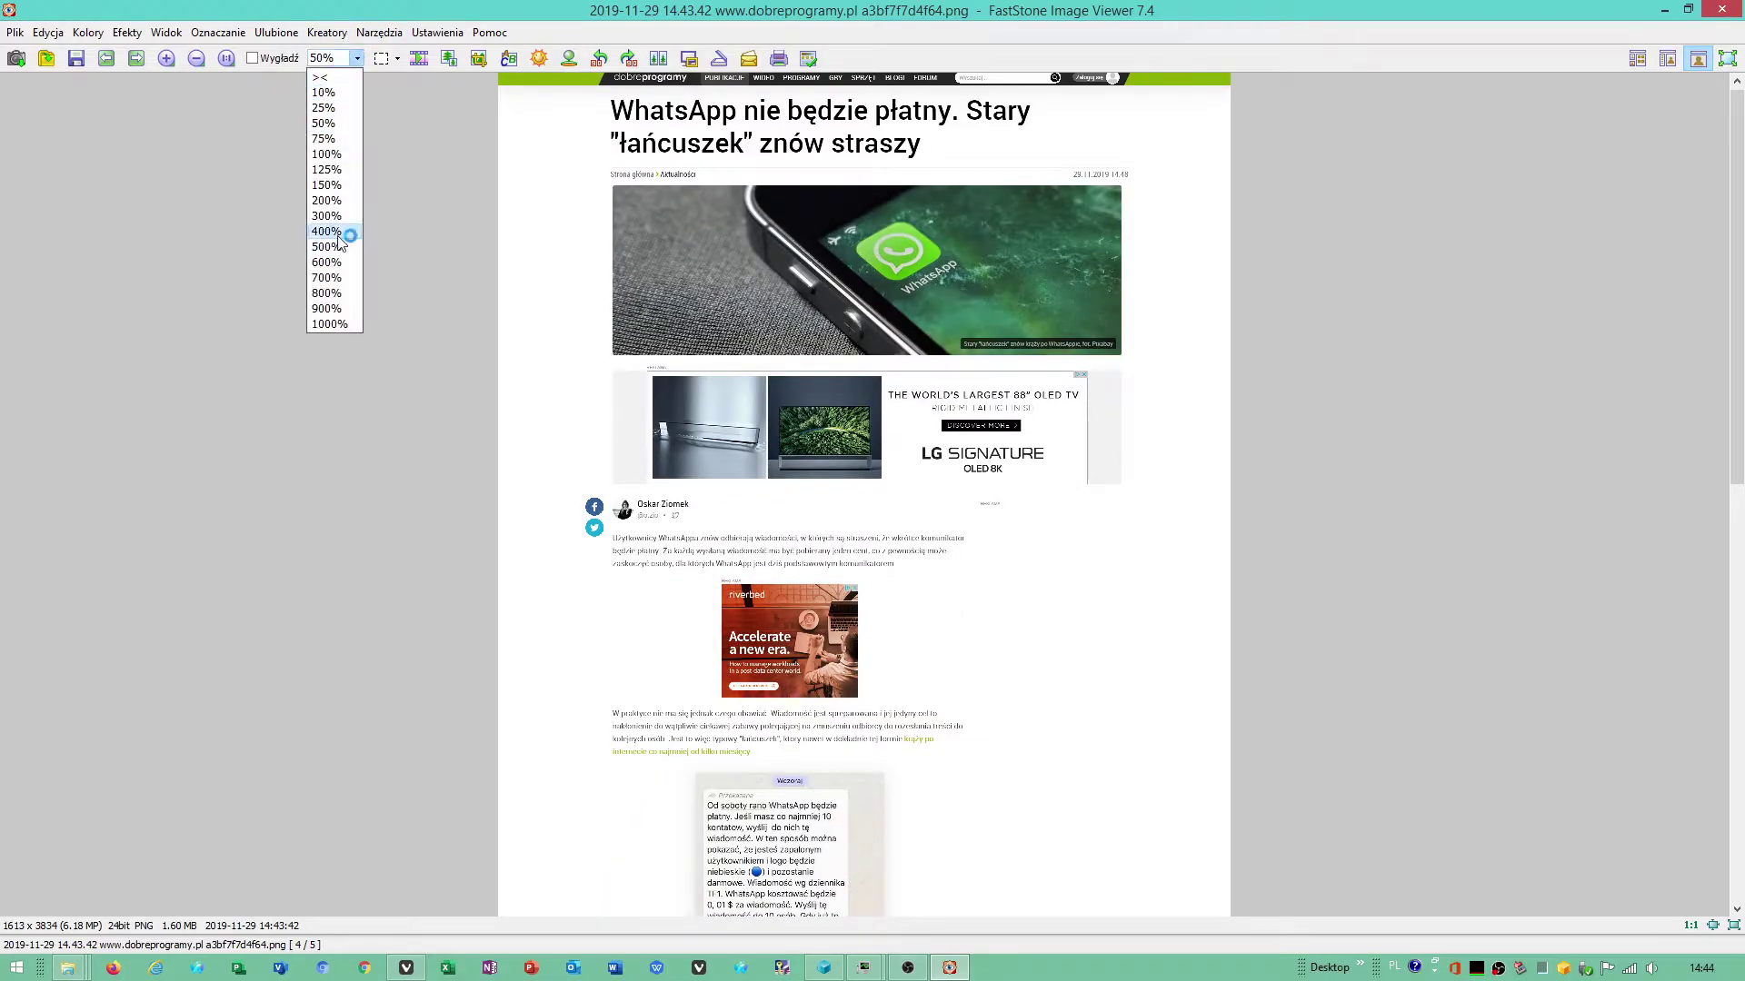
{"action": "left_click", "coordinate": [327, 153]}
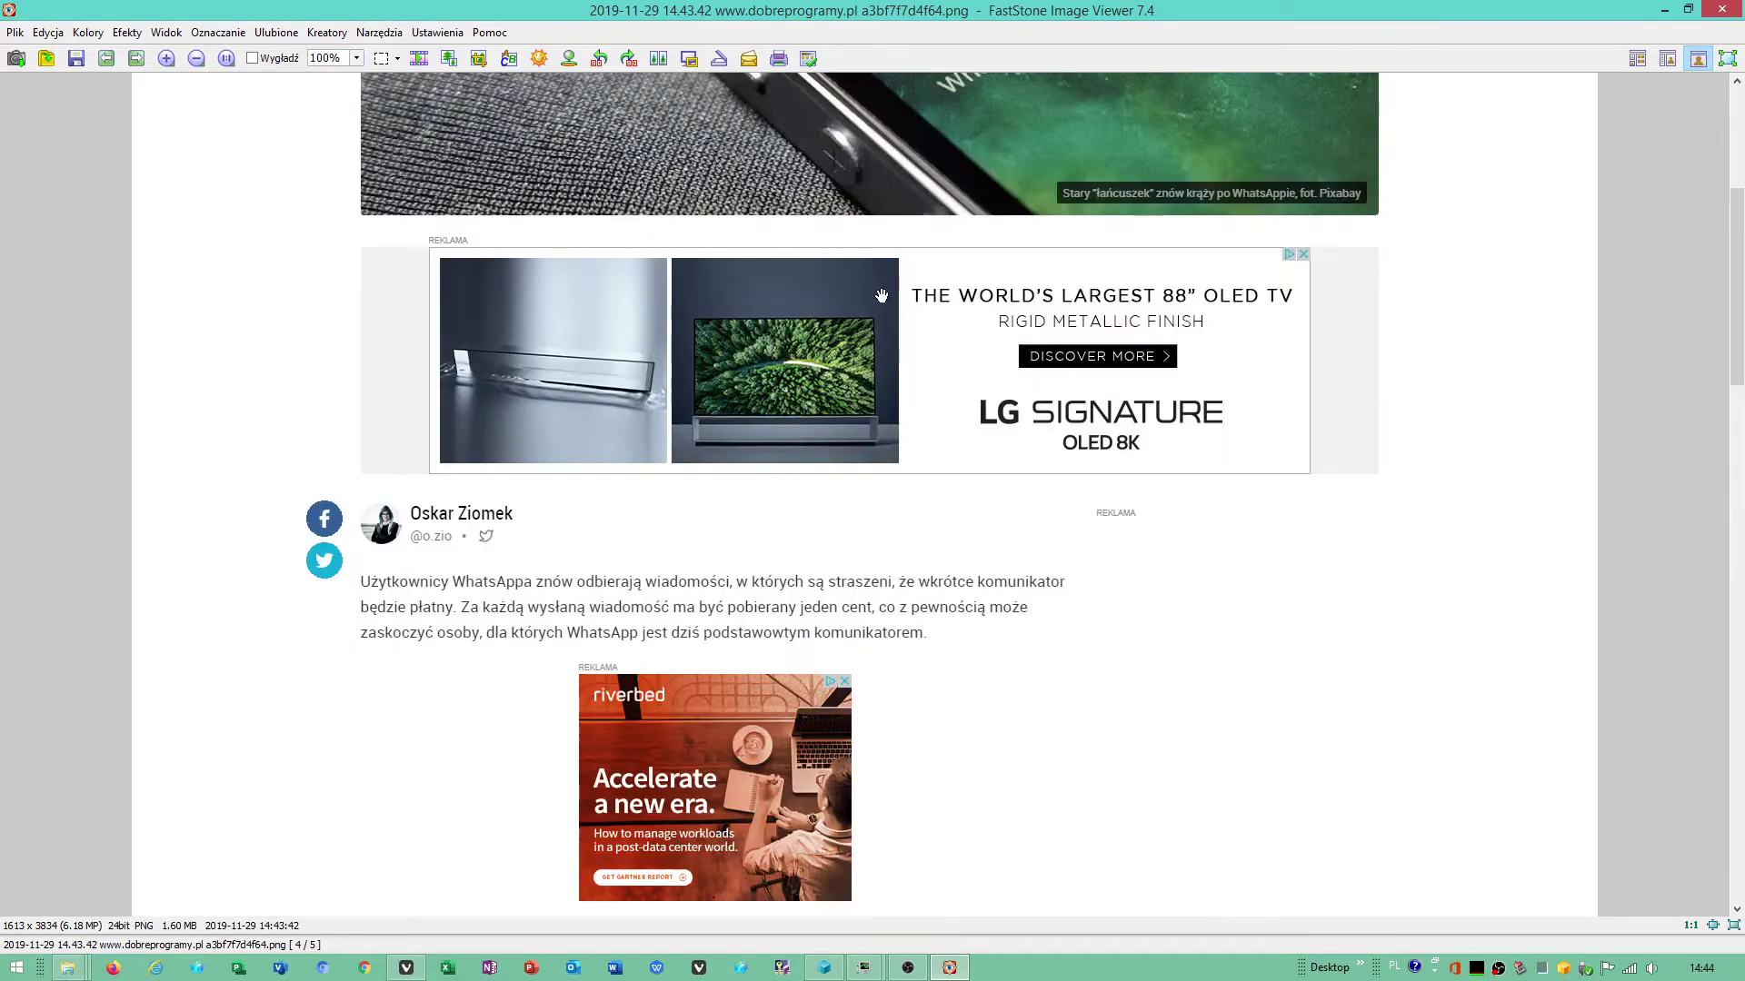
{"action": "mouse_move", "coordinate": [1736, 381]}
{"action": "left_mouse_down"}
{"action": "mouse_move", "coordinate": [1726, 782]}
{"action": "mouse_move", "coordinate": [1725, 192]}
{"action": "left_mouse_up"}
Check the new capture file's Open with choices and its properties
{"action": "left_click", "coordinate": [1722, 12]}
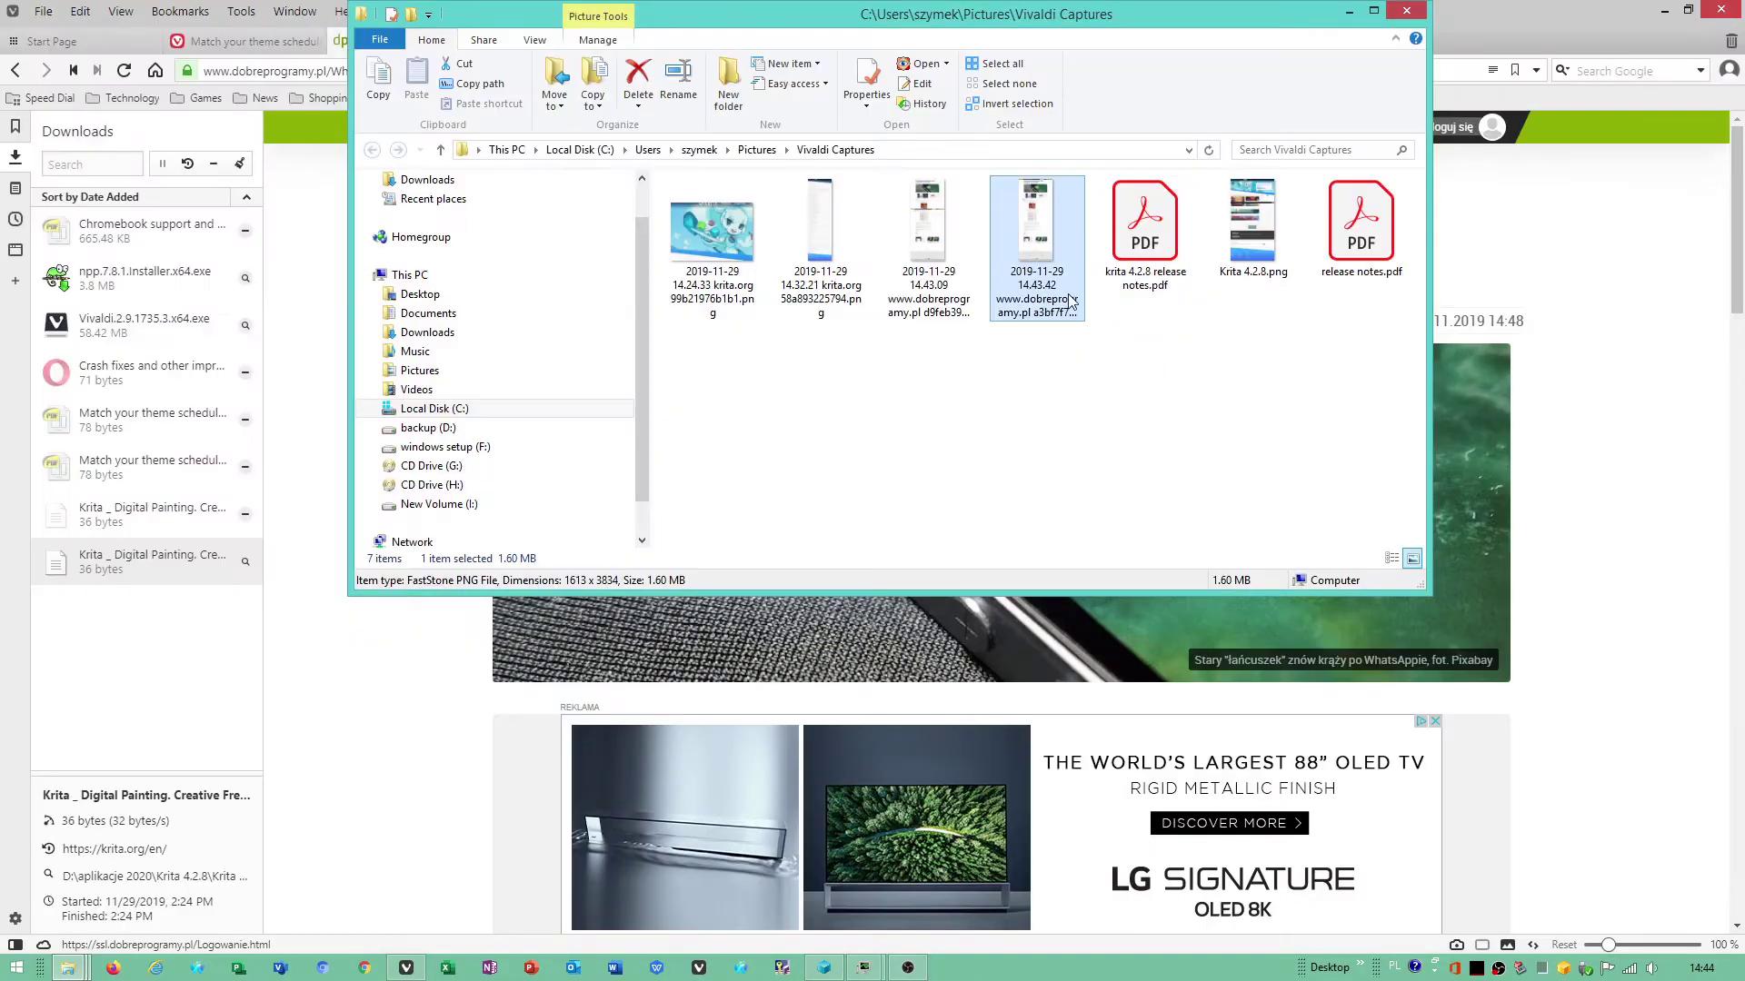
{"action": "right_click", "coordinate": [1051, 252]}
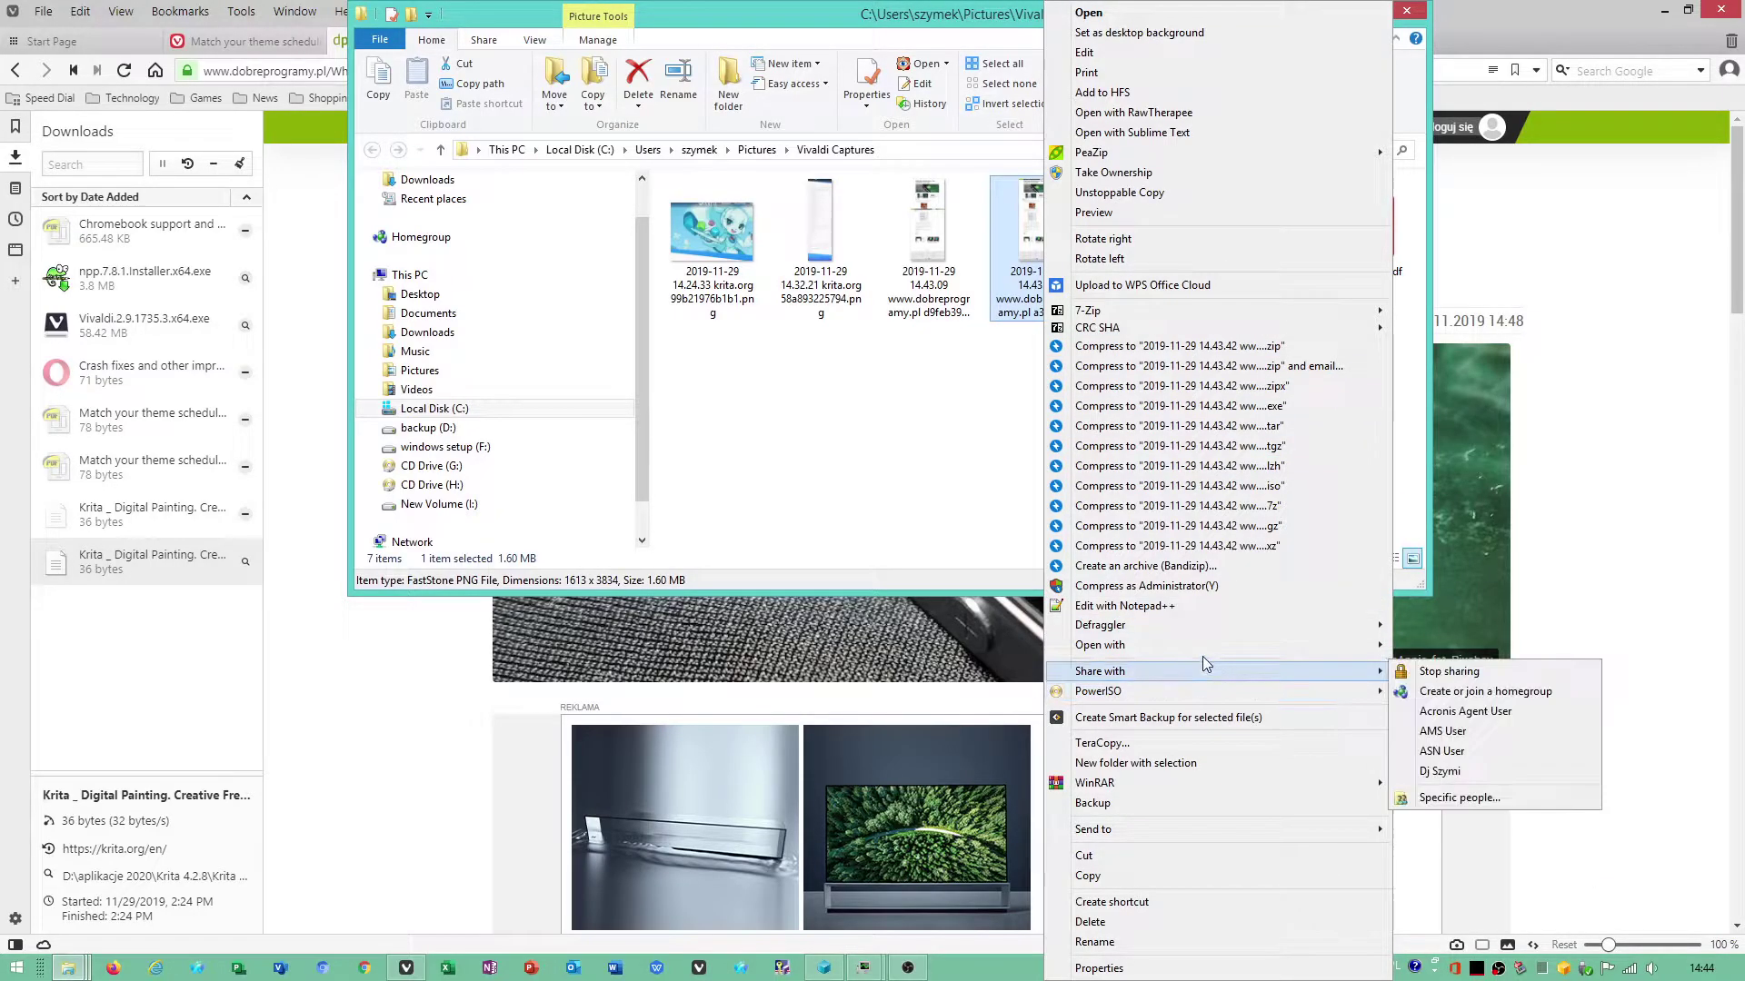
{"action": "mouse_move", "coordinate": [1099, 645]}
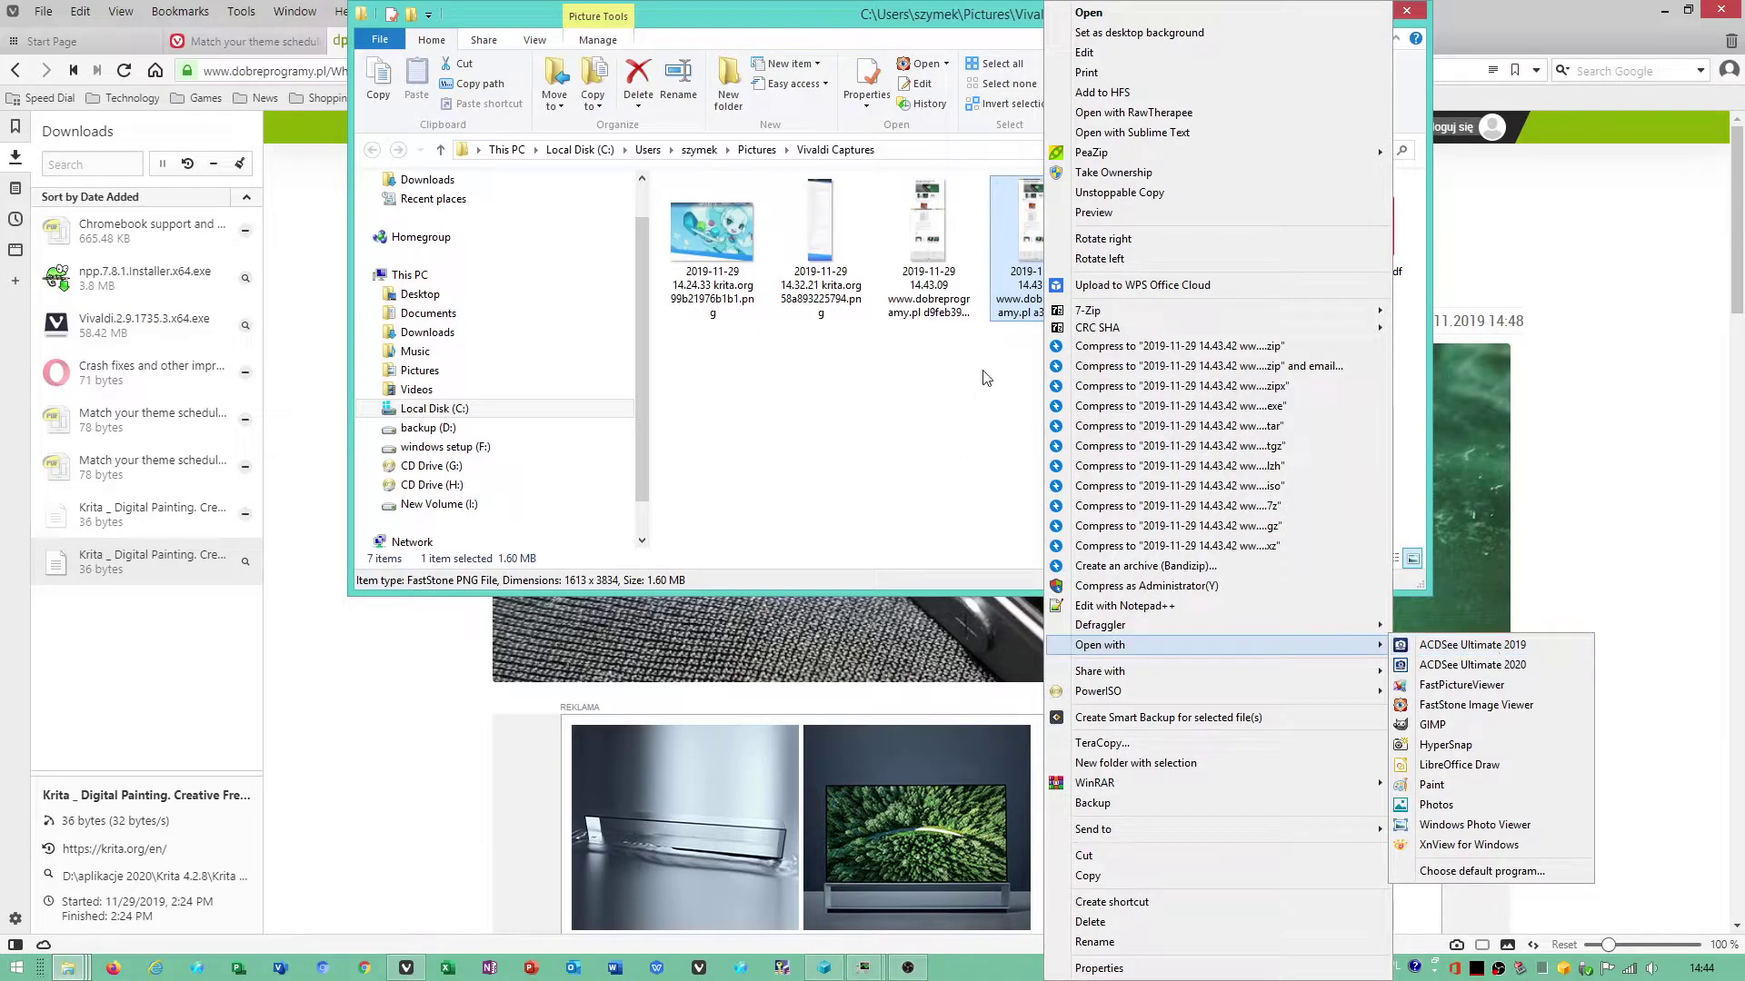
{"action": "left_click", "coordinate": [1032, 264]}
{"action": "right_click", "coordinate": [1032, 264]}
{"action": "left_click", "coordinate": [1065, 966]}
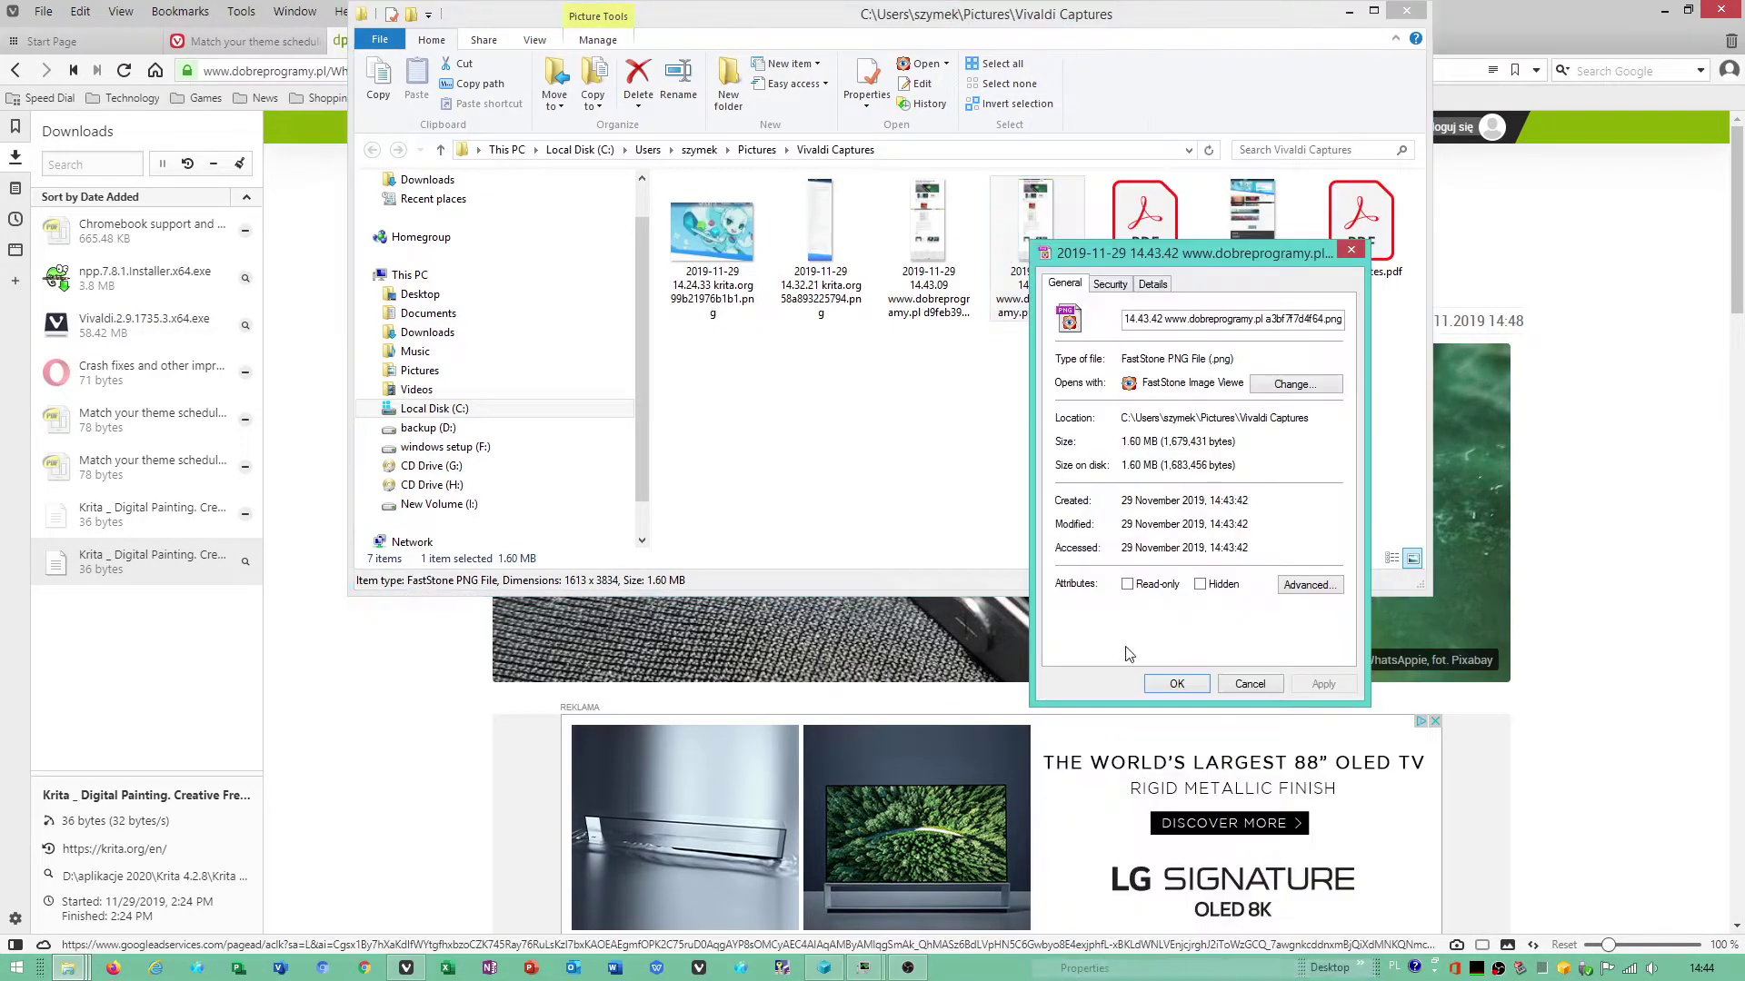
{"action": "key", "text": "Escape"}
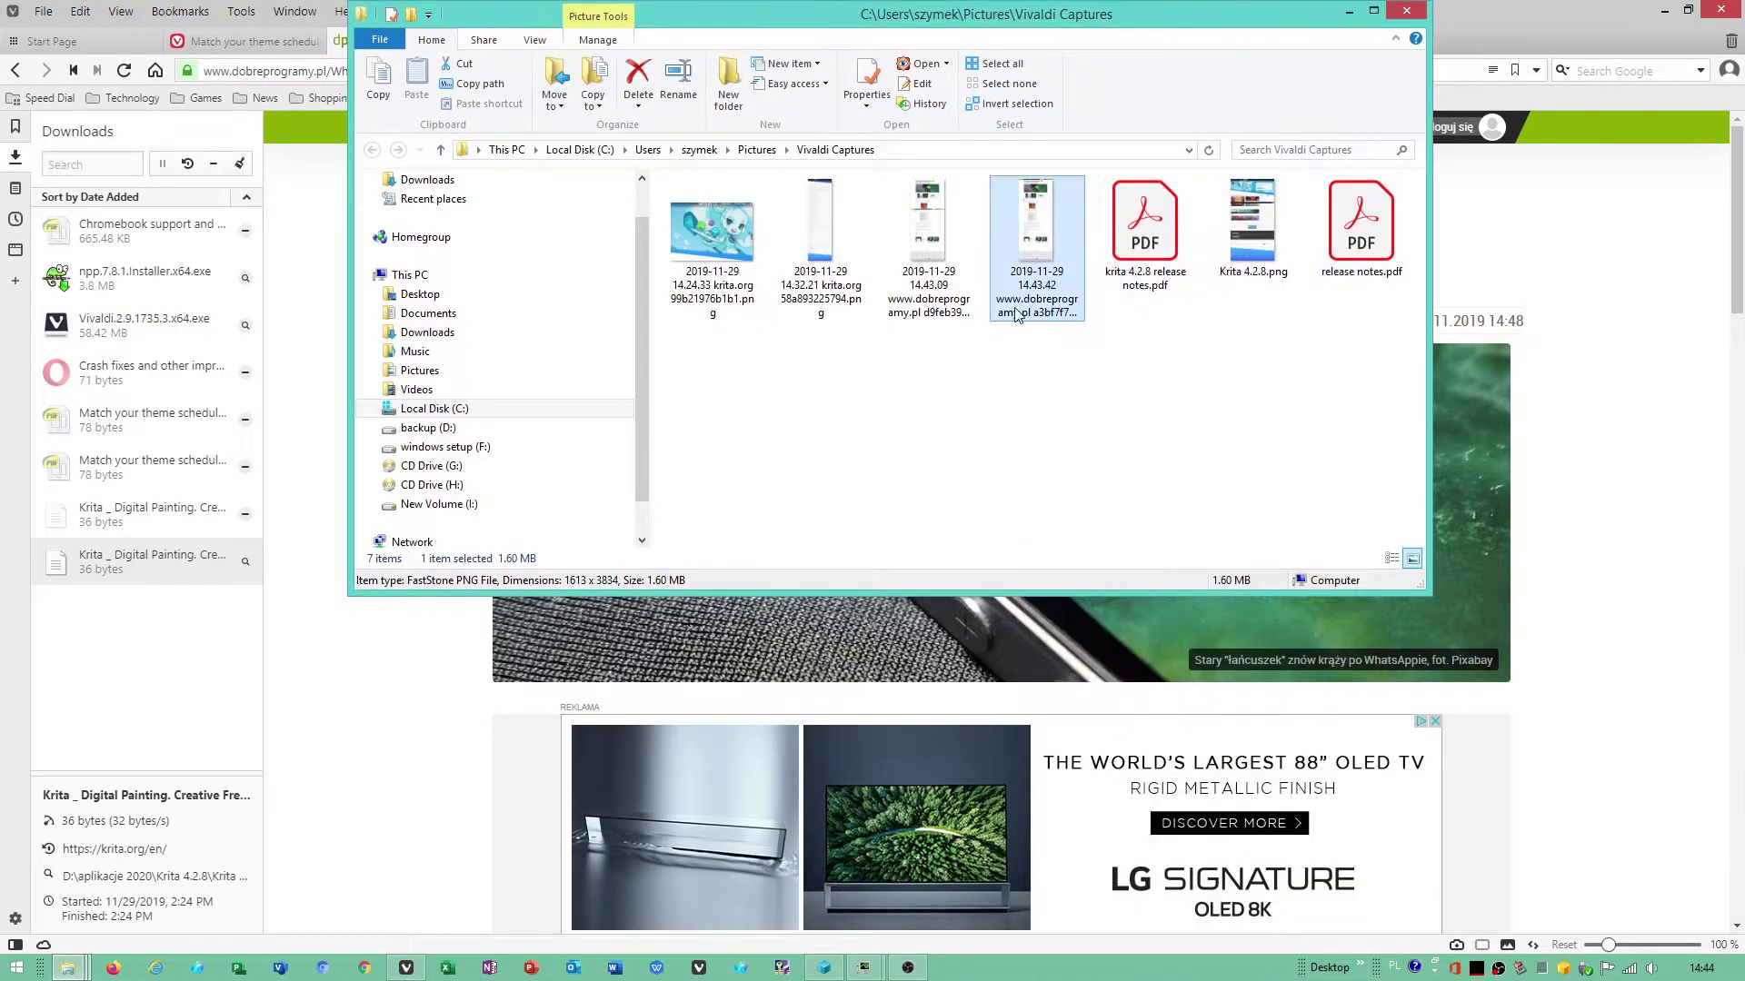
Rename the capture's extension from .png to .pdf and confirm the warning
{"action": "left_click", "coordinate": [1039, 314]}
{"action": "double_click", "coordinate": [1074, 325]}
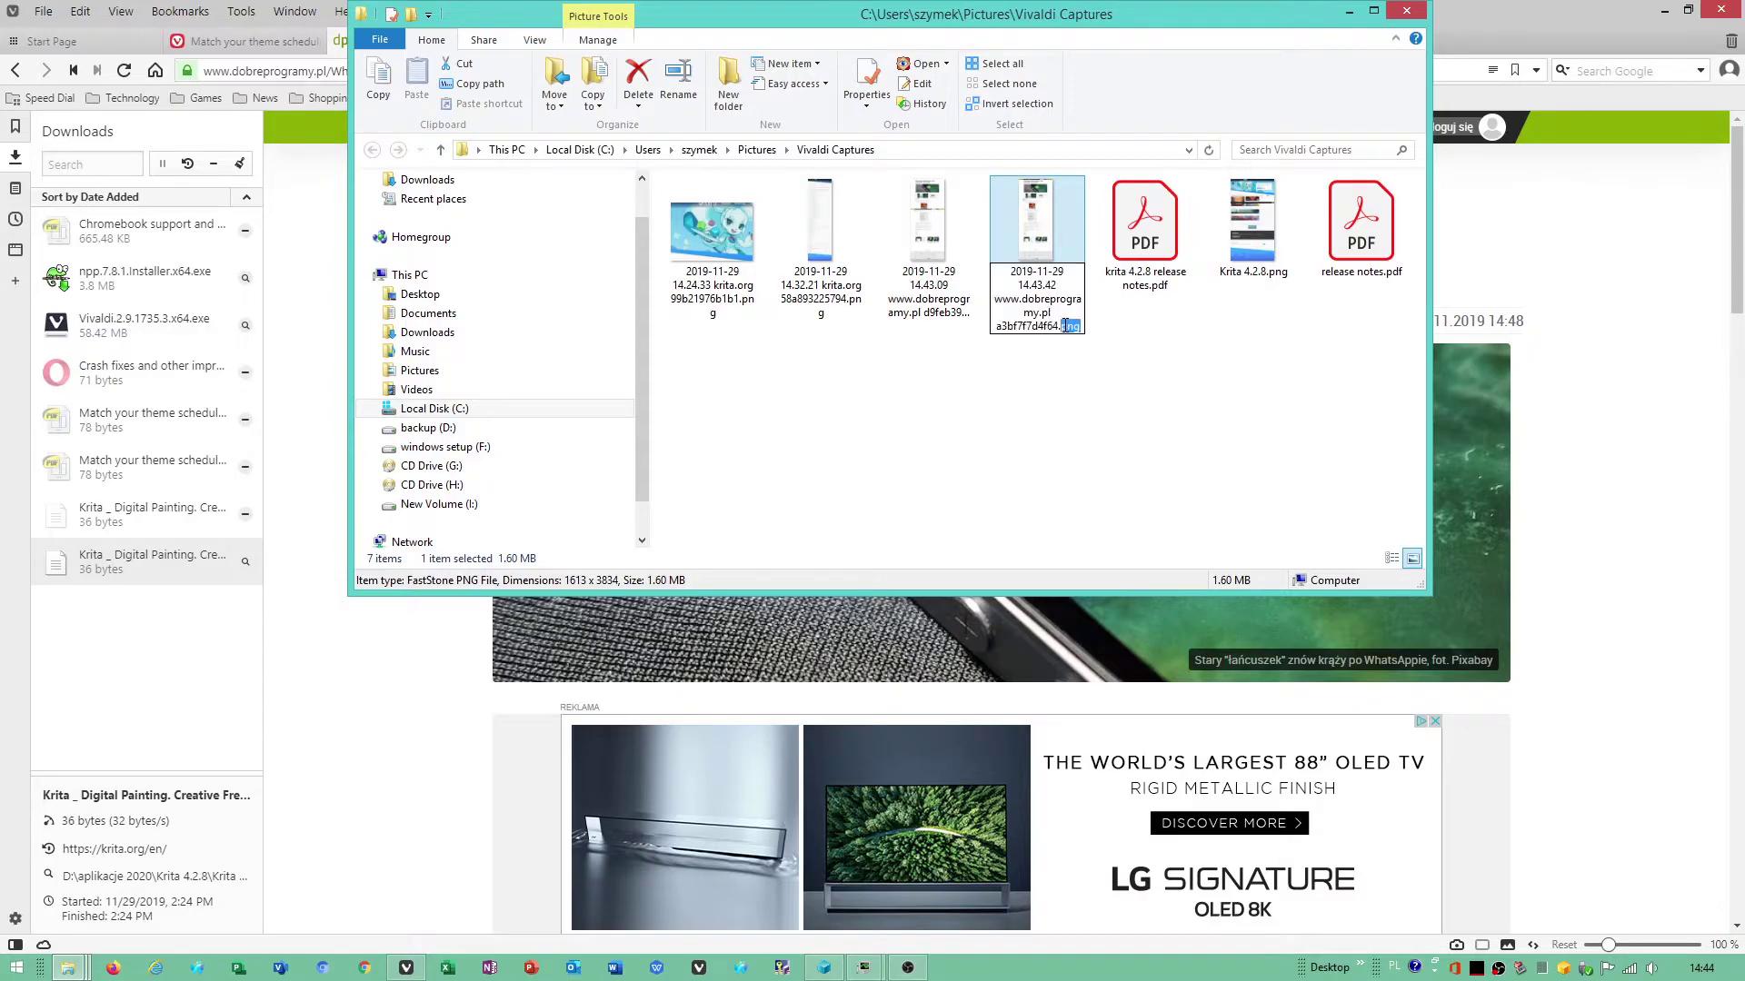
{"action": "type", "text": "pdf"}
{"action": "key", "text": "Return"}
{"action": "left_click", "coordinate": [951, 494]}
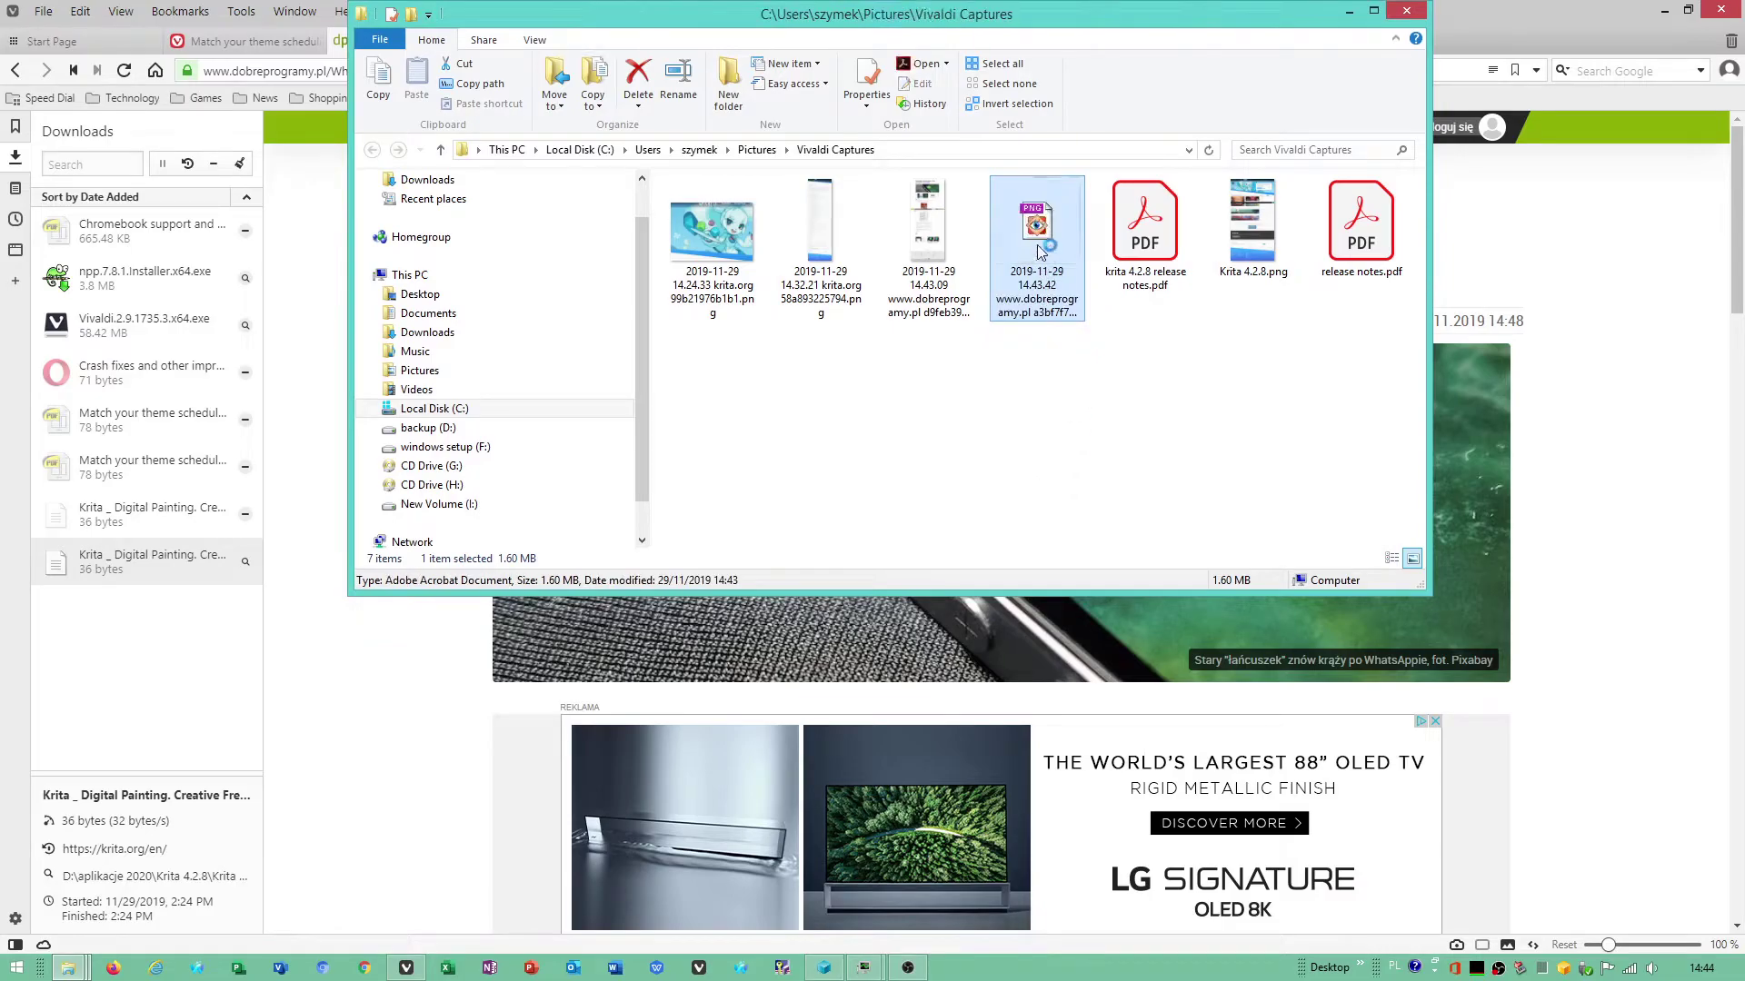
Try opening the renamed file in Adobe Acrobat DC, dismiss the error, and close Acrobat
{"action": "right_click", "coordinate": [1043, 232]}
{"action": "mouse_move", "coordinate": [1099, 617]}
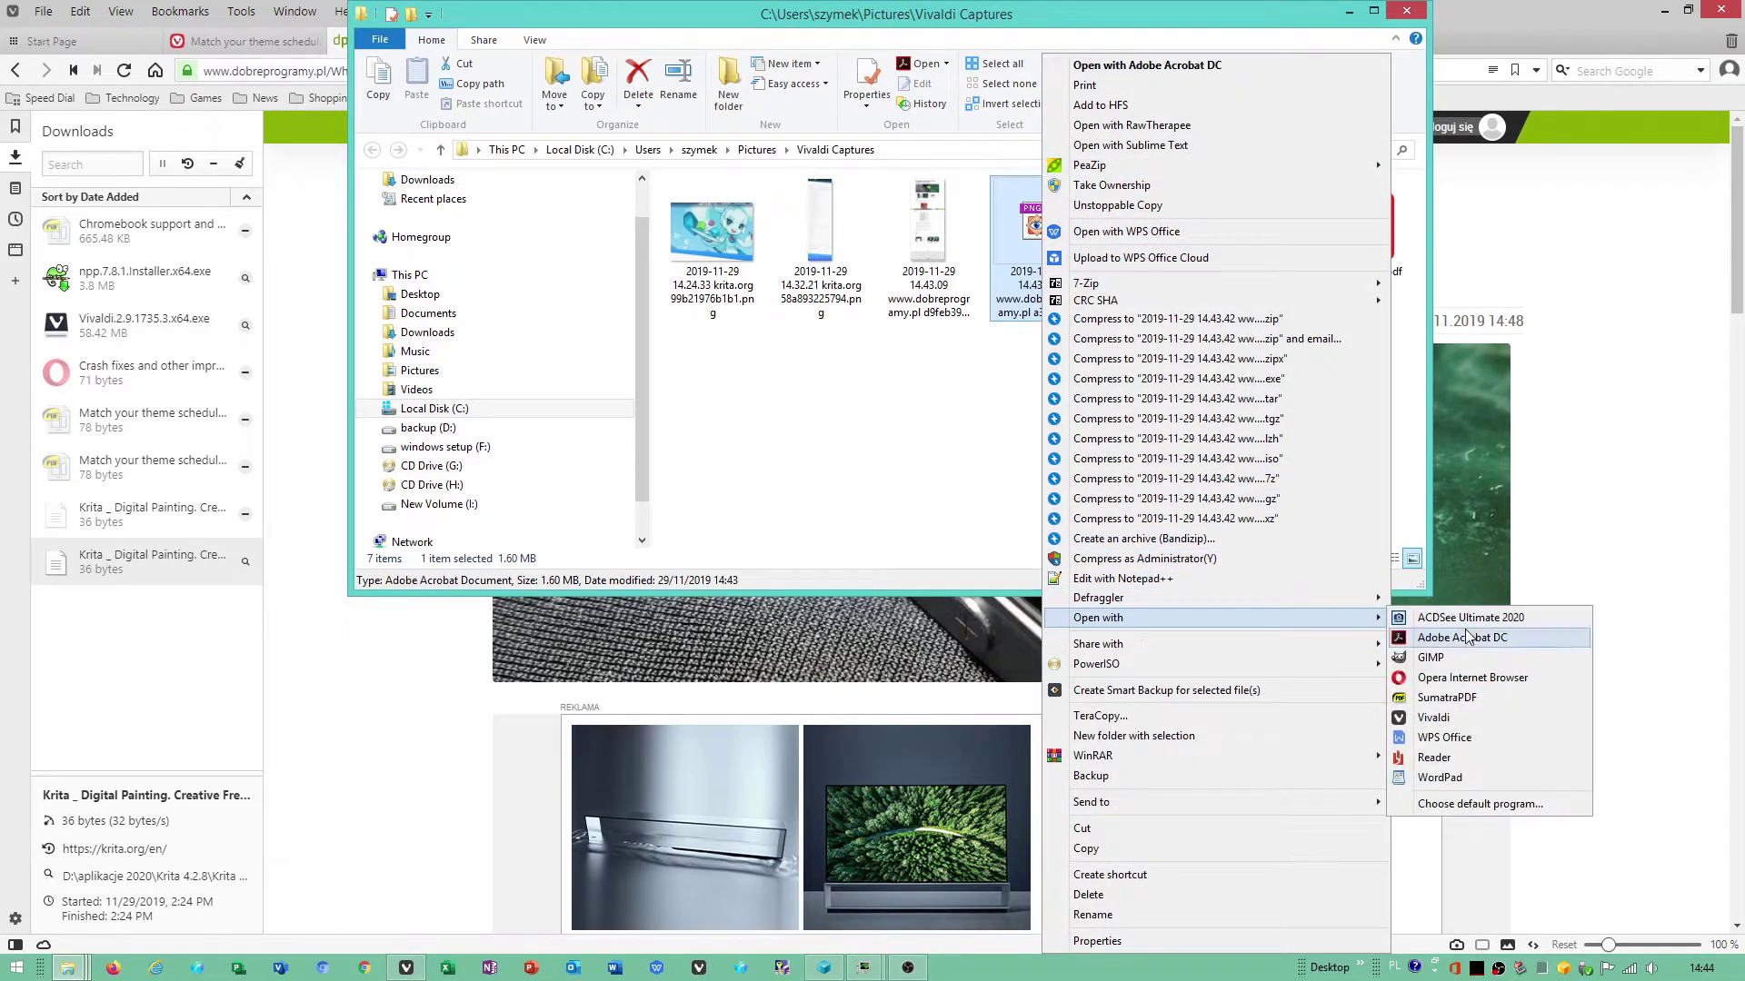
{"action": "left_click", "coordinate": [1461, 638]}
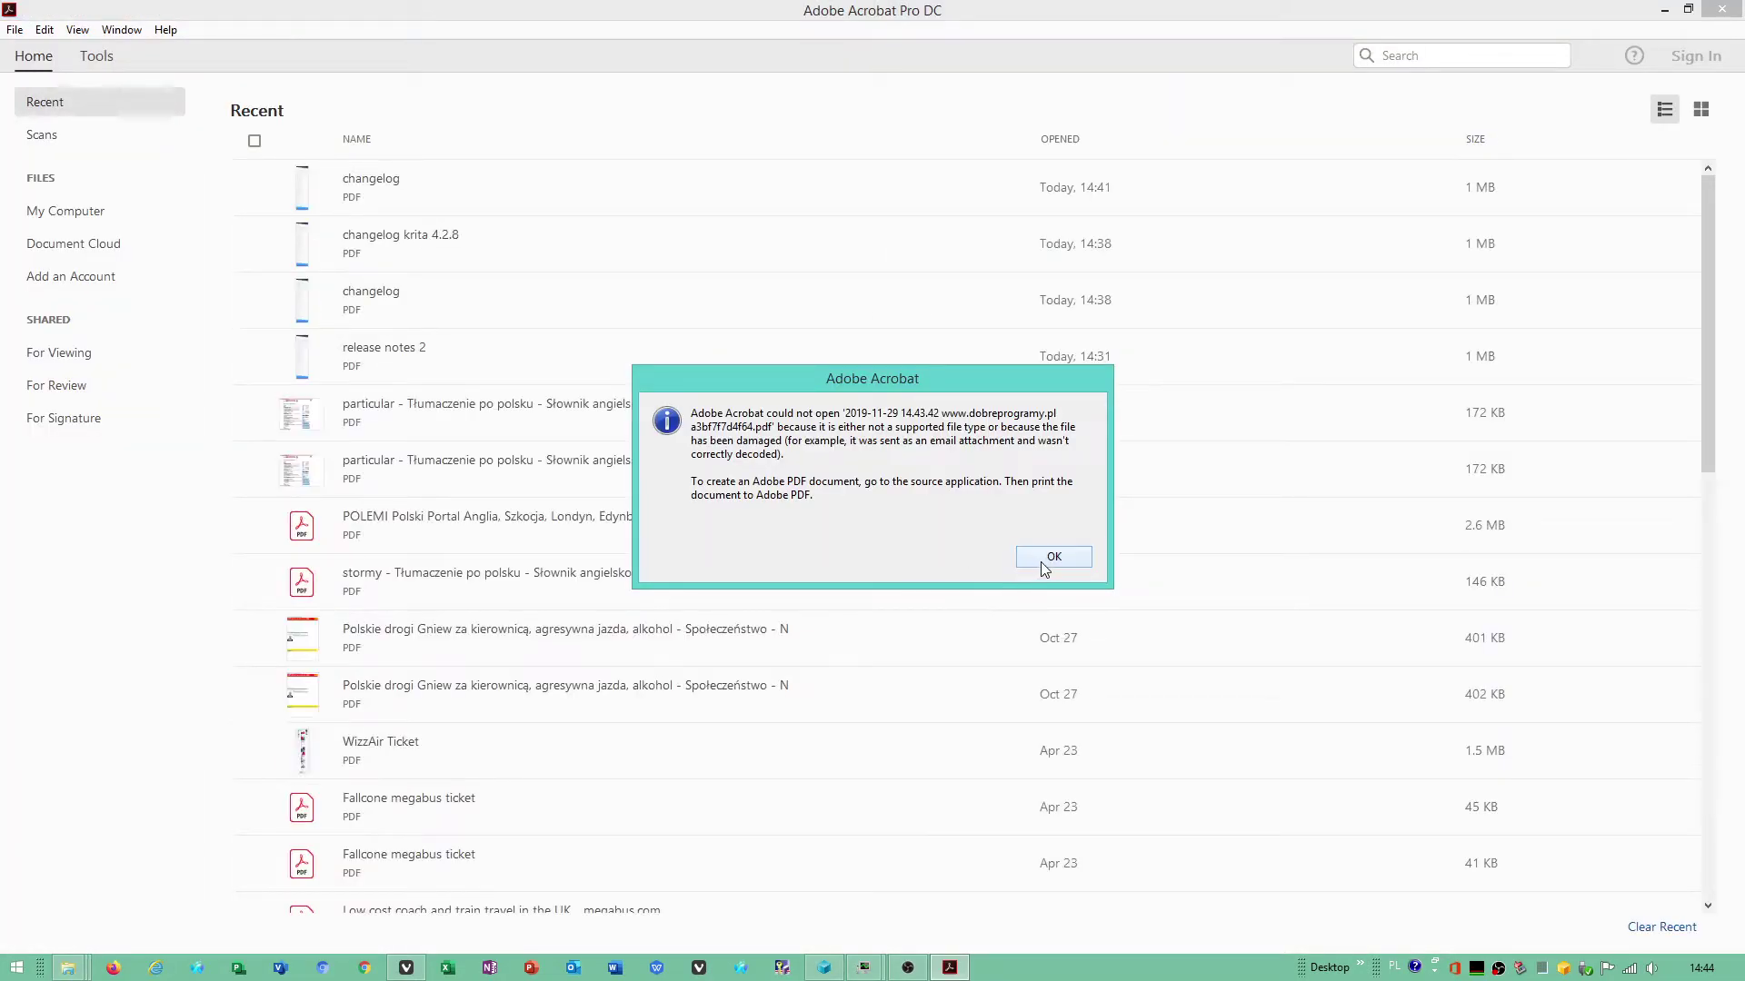
{"action": "left_click", "coordinate": [1043, 560]}
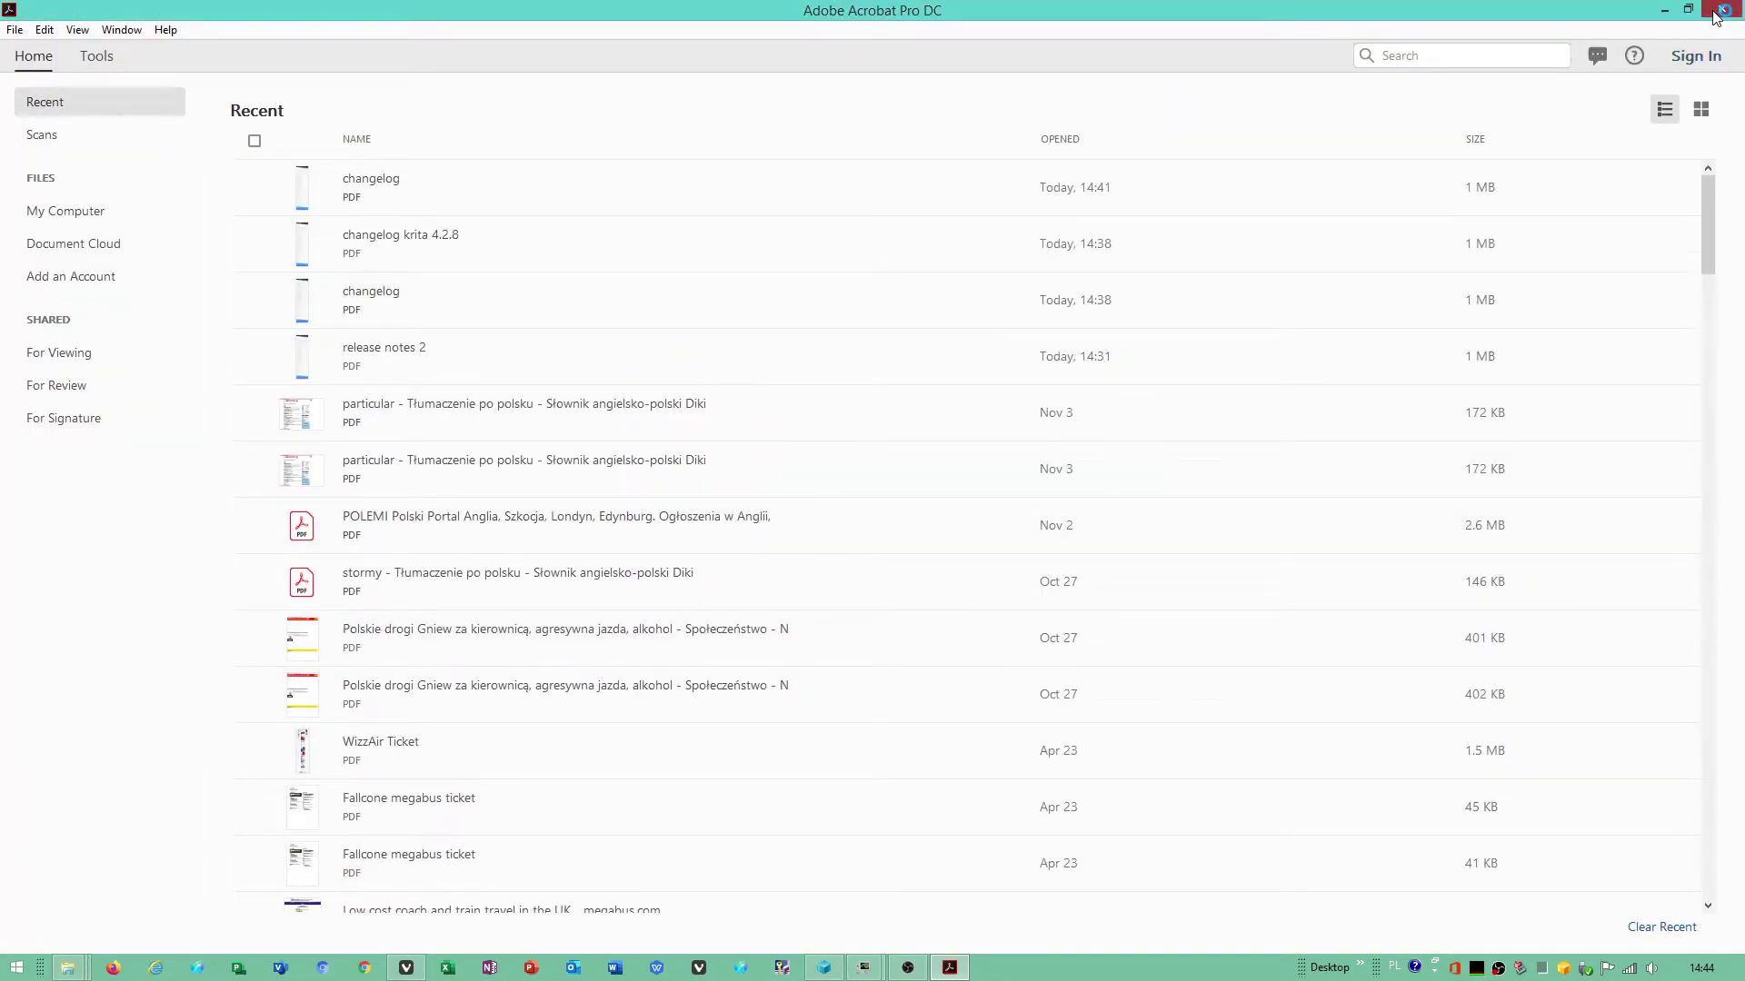
{"action": "left_click", "coordinate": [1722, 12]}
Open the renamed capture in SumatraPDF, view About SumatraPDF, then reach its main menu
{"action": "right_click", "coordinate": [1043, 259]}
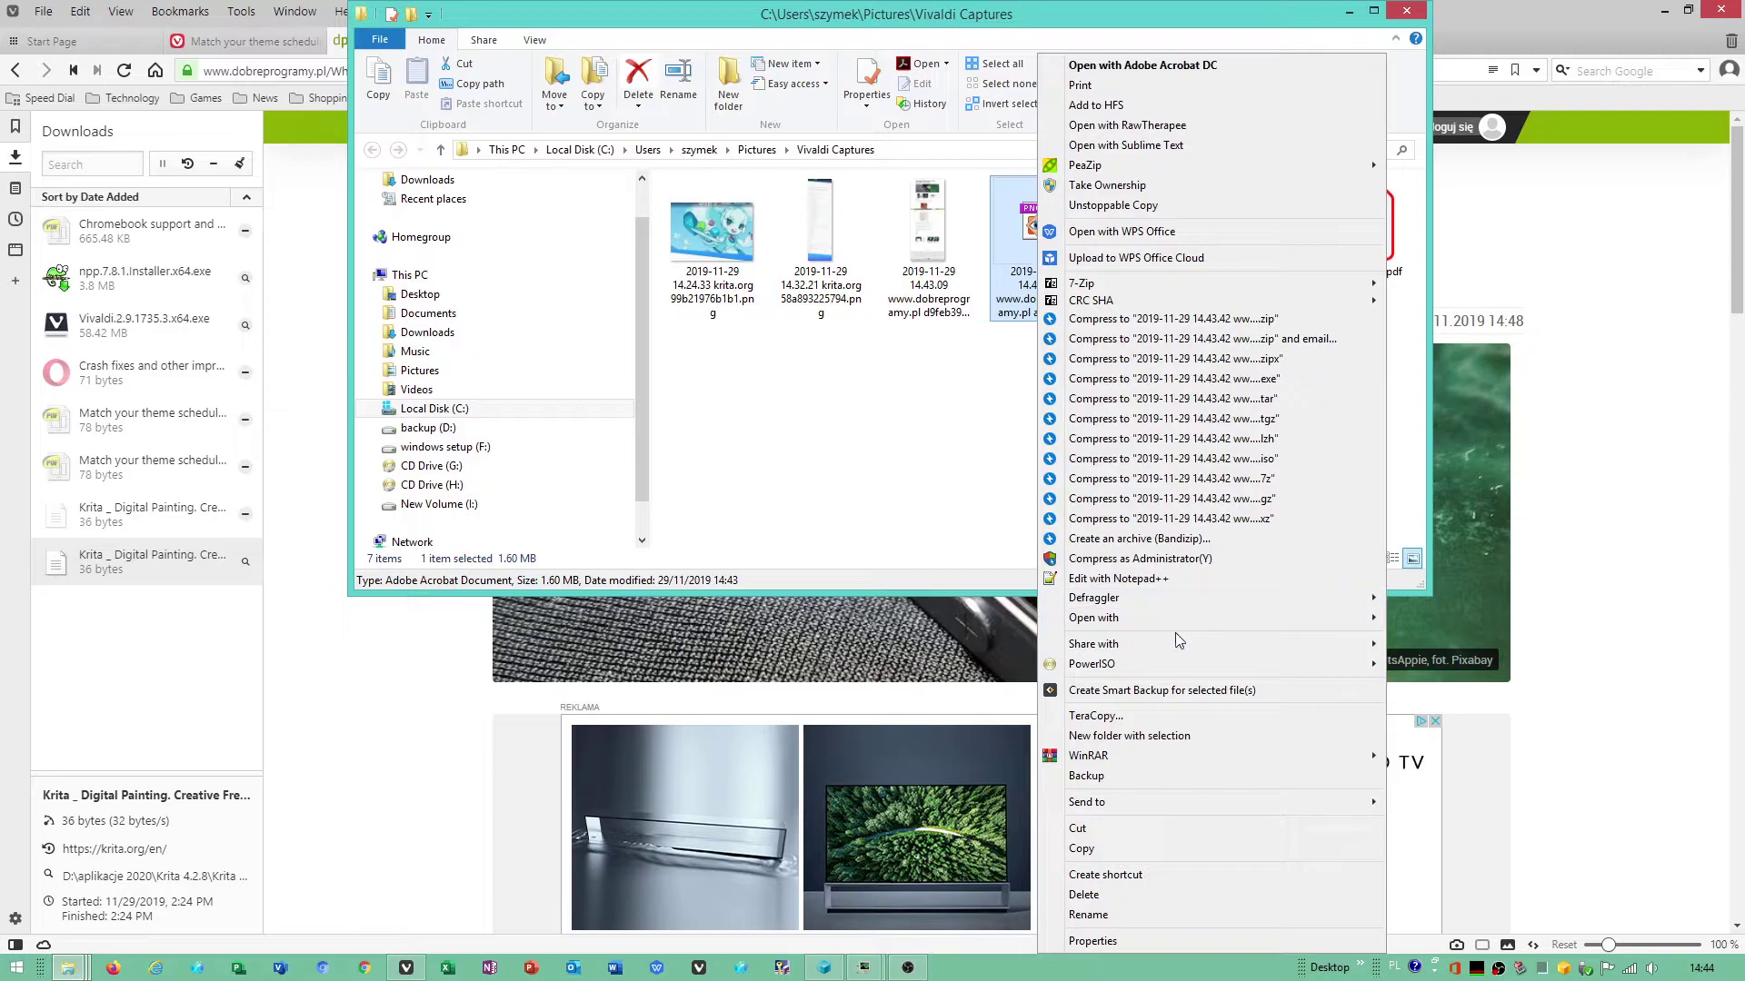
{"action": "mouse_move", "coordinate": [1093, 618]}
{"action": "left_click", "coordinate": [1432, 700]}
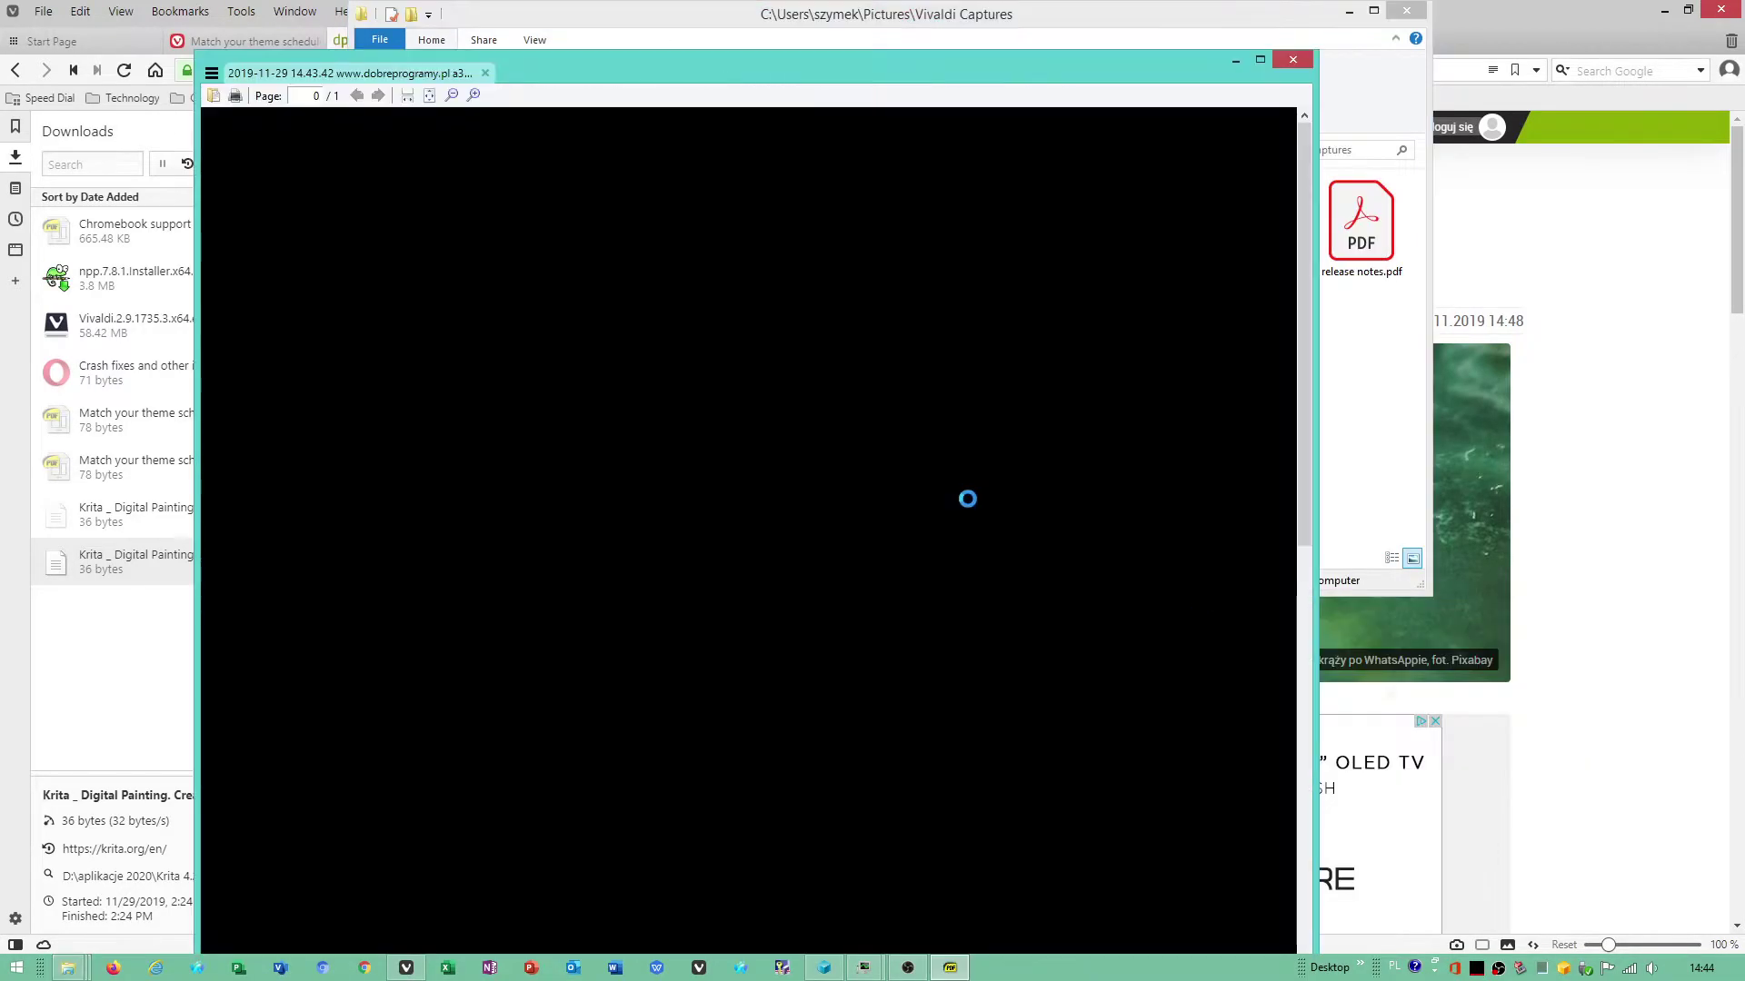
{"action": "left_click", "coordinate": [212, 72]}
{"action": "mouse_move", "coordinate": [246, 215]}
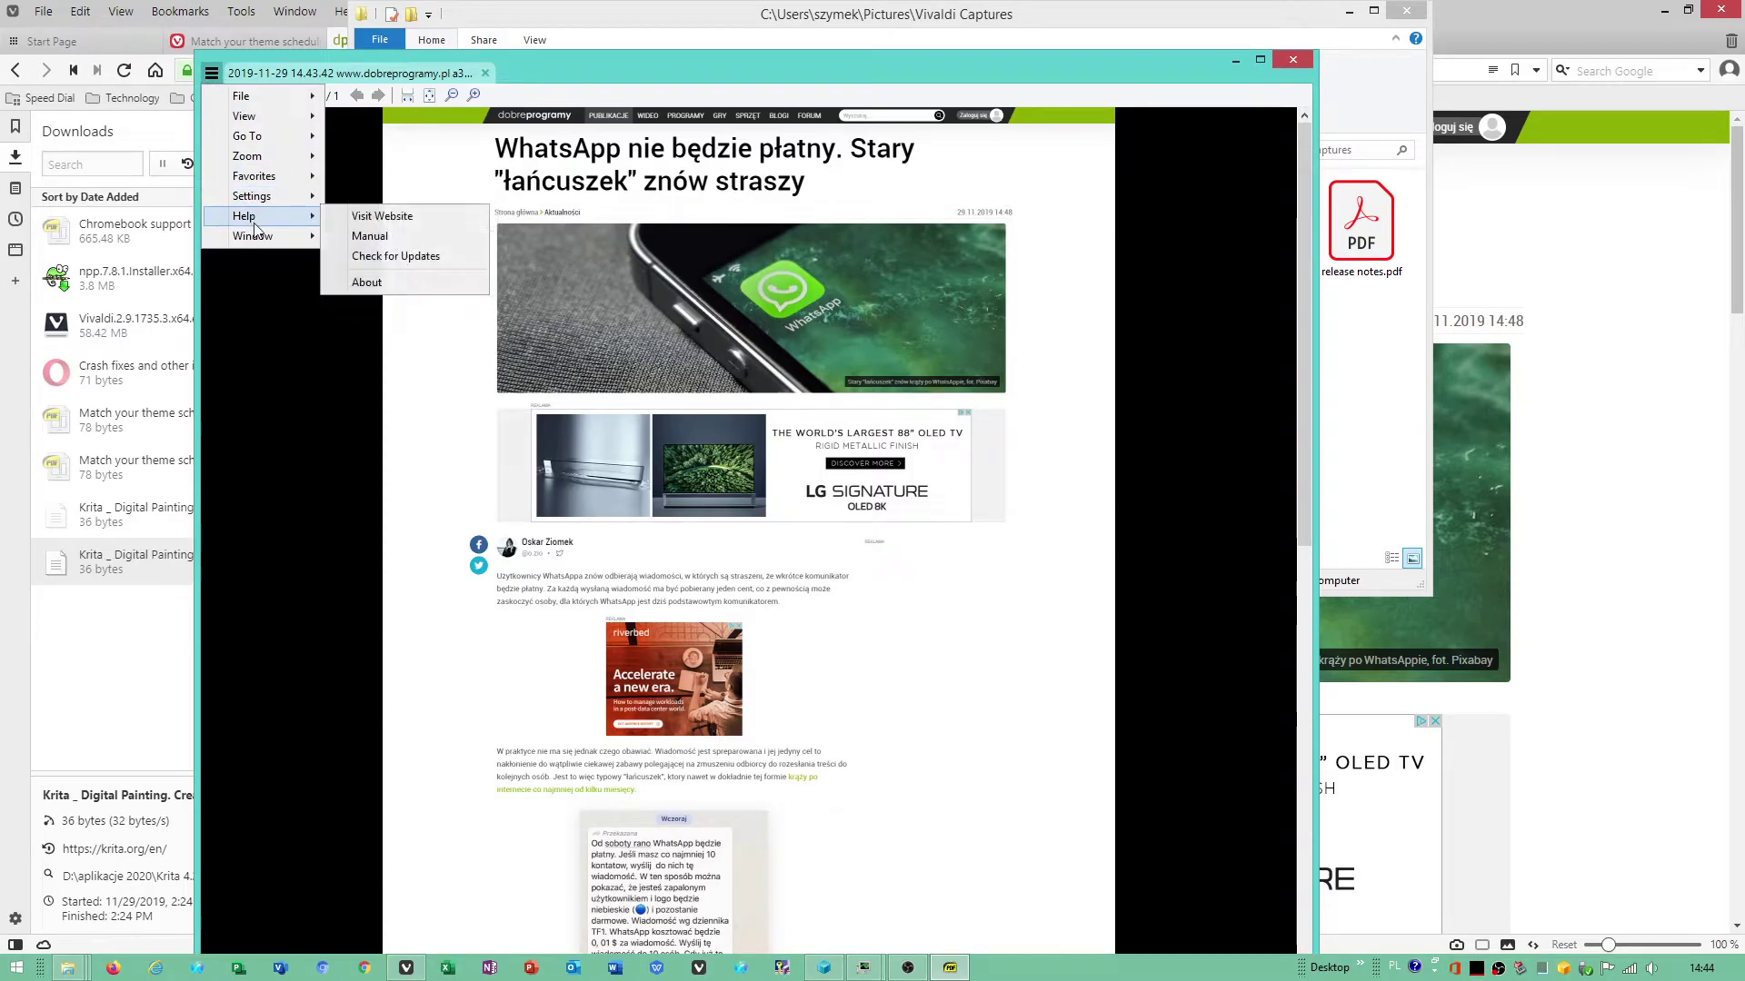
{"action": "left_click", "coordinate": [385, 284]}
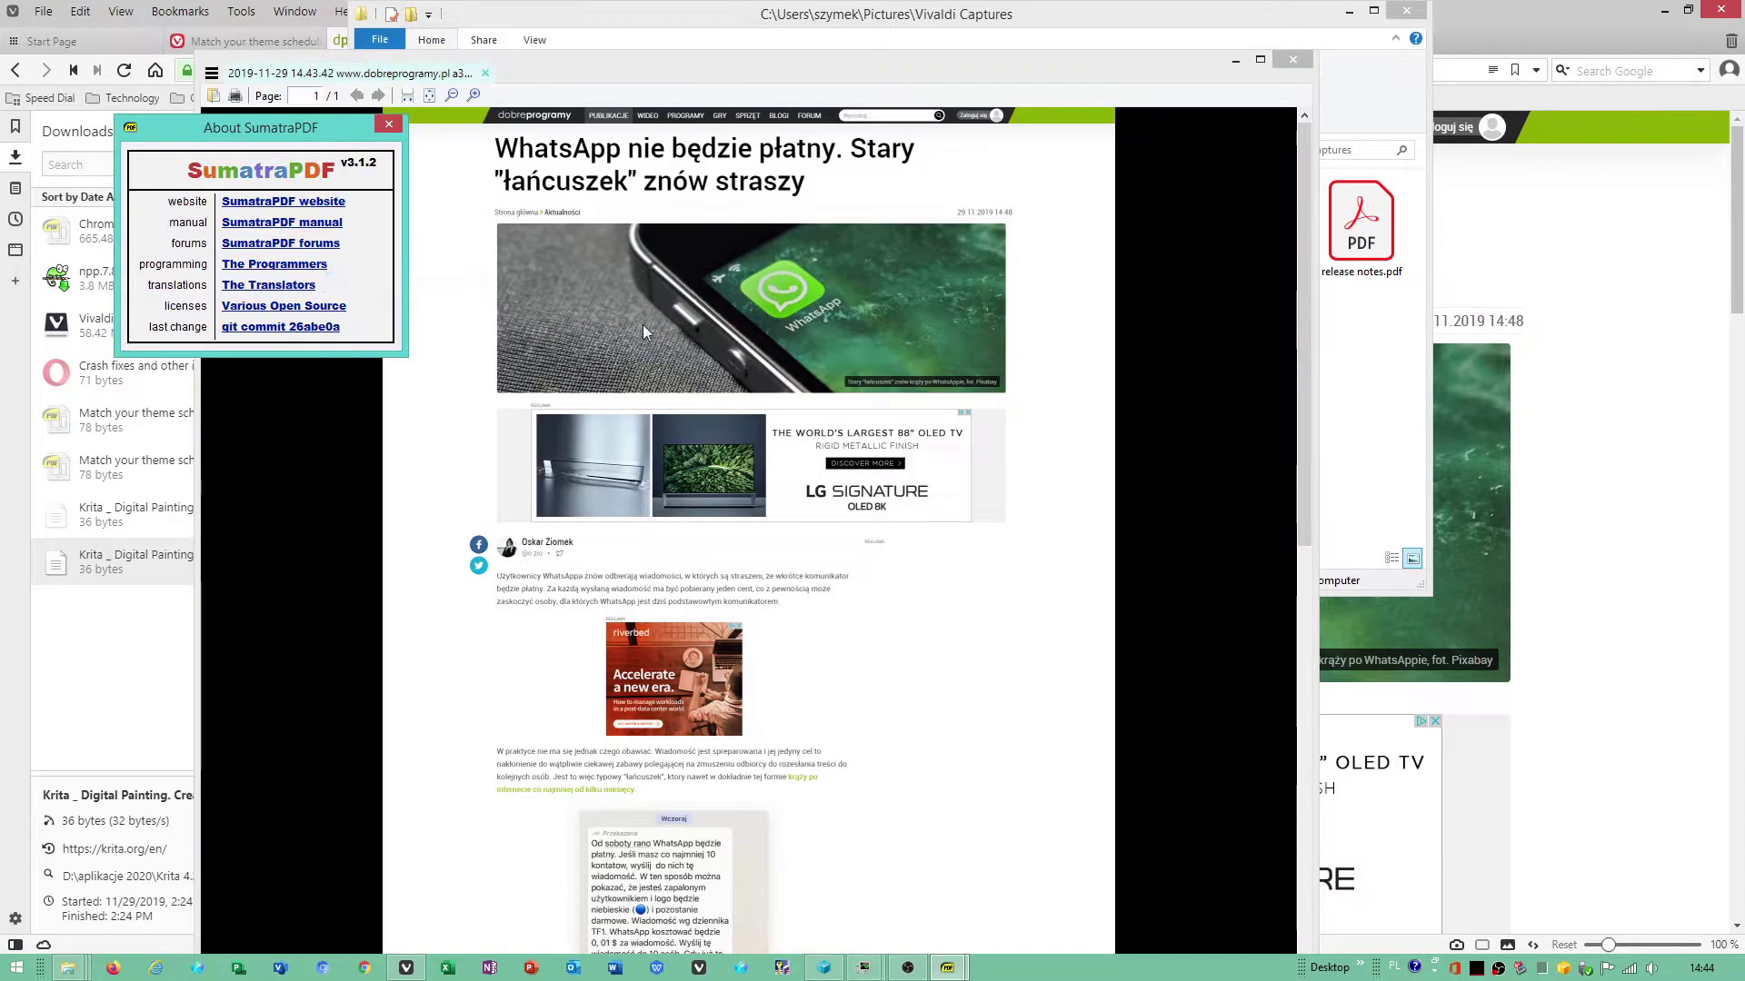
{"action": "left_click", "coordinate": [392, 130]}
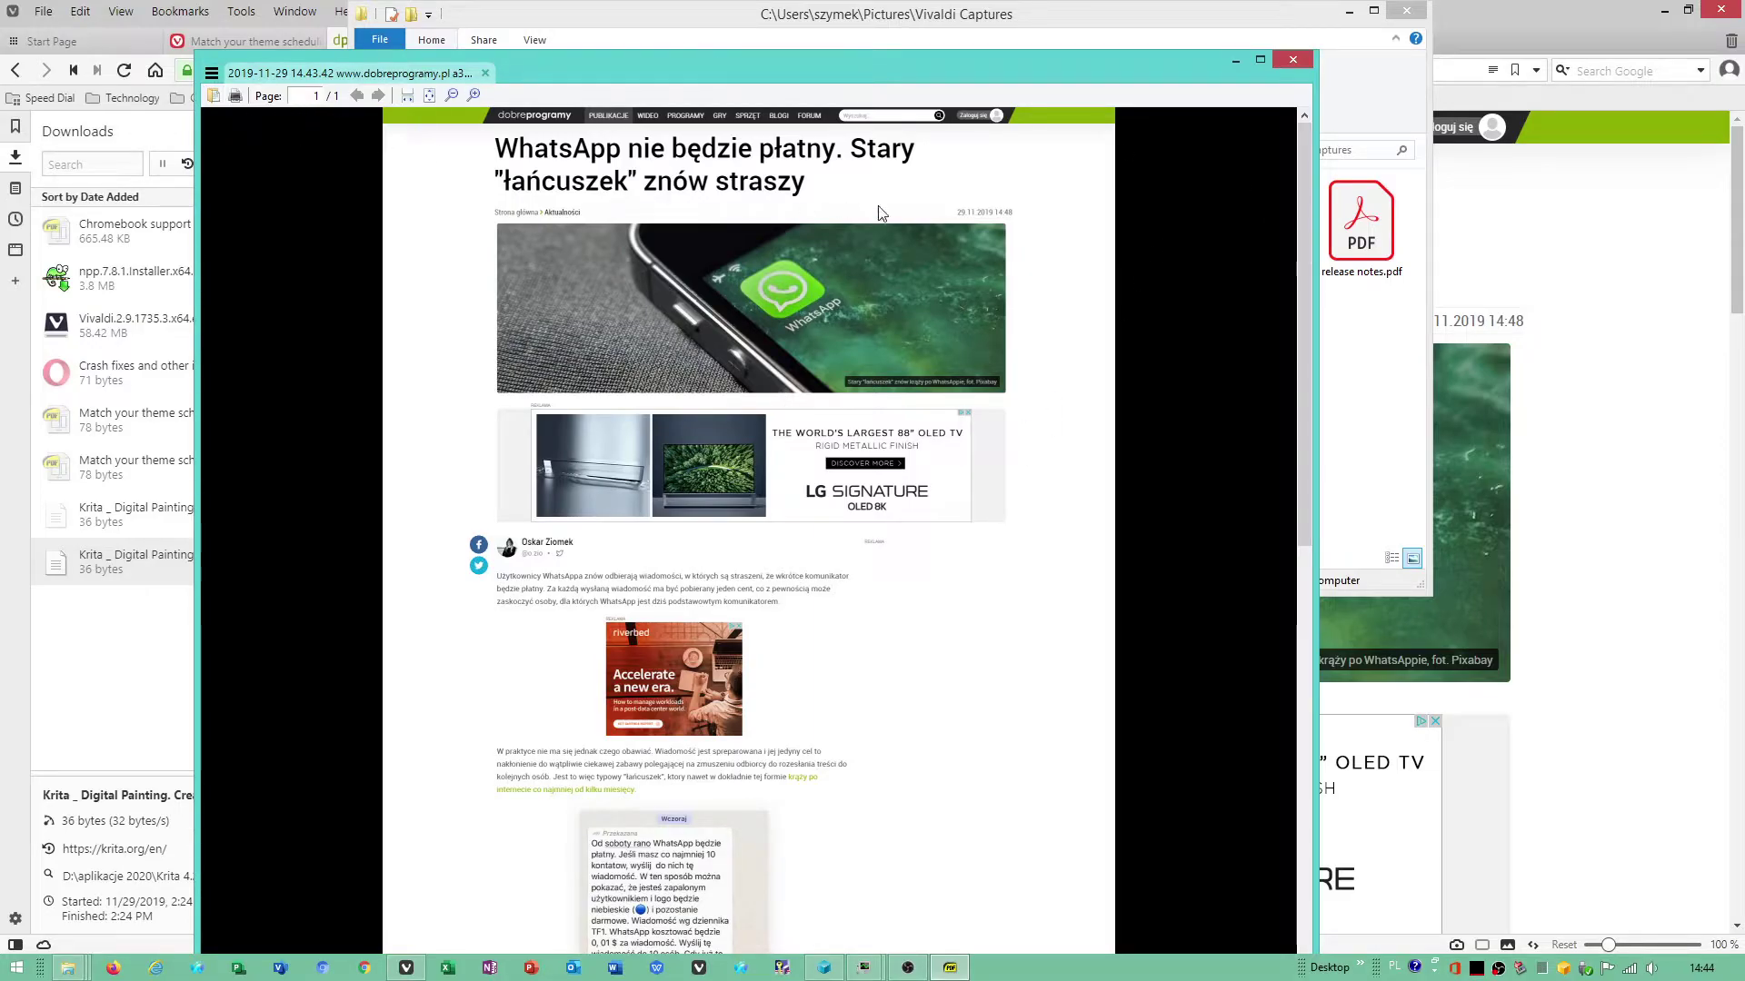
{"action": "left_click", "coordinate": [210, 74]}
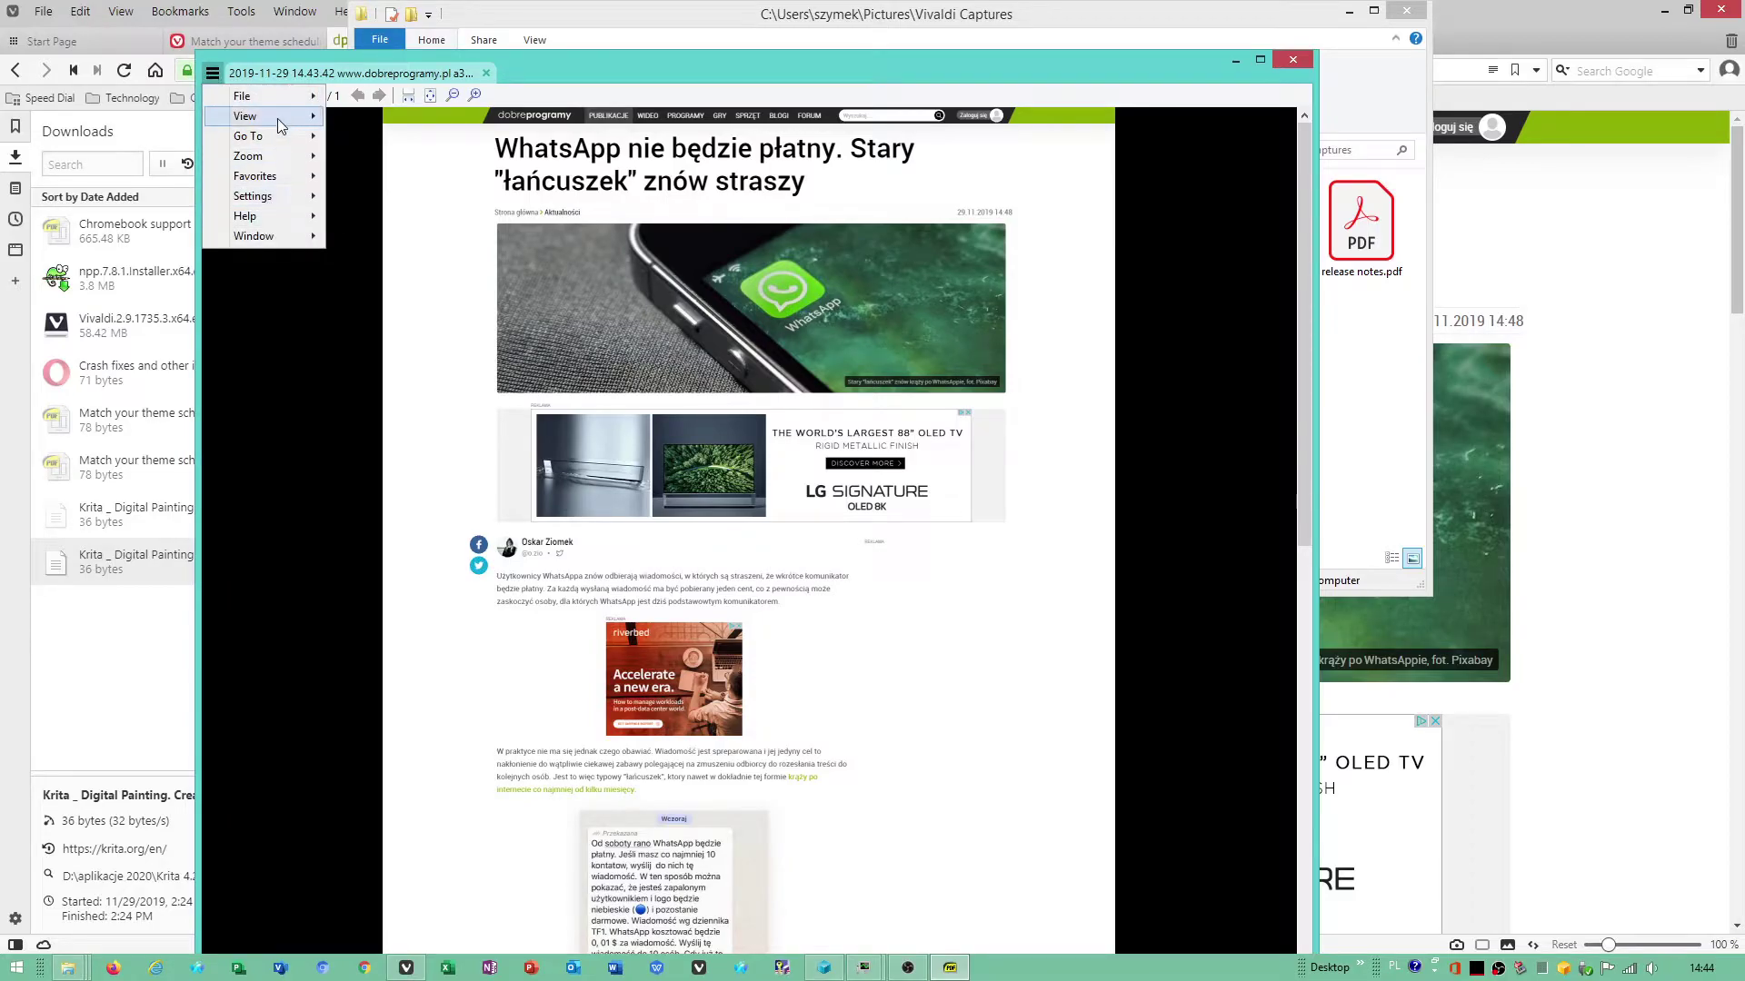
Save the capture as PDF documents type, named whatsApp.pdf, in D:\pdf krita
{"action": "mouse_move", "coordinate": [259, 96]}
{"action": "left_click", "coordinate": [409, 143]}
{"action": "left_click", "coordinate": [687, 470]}
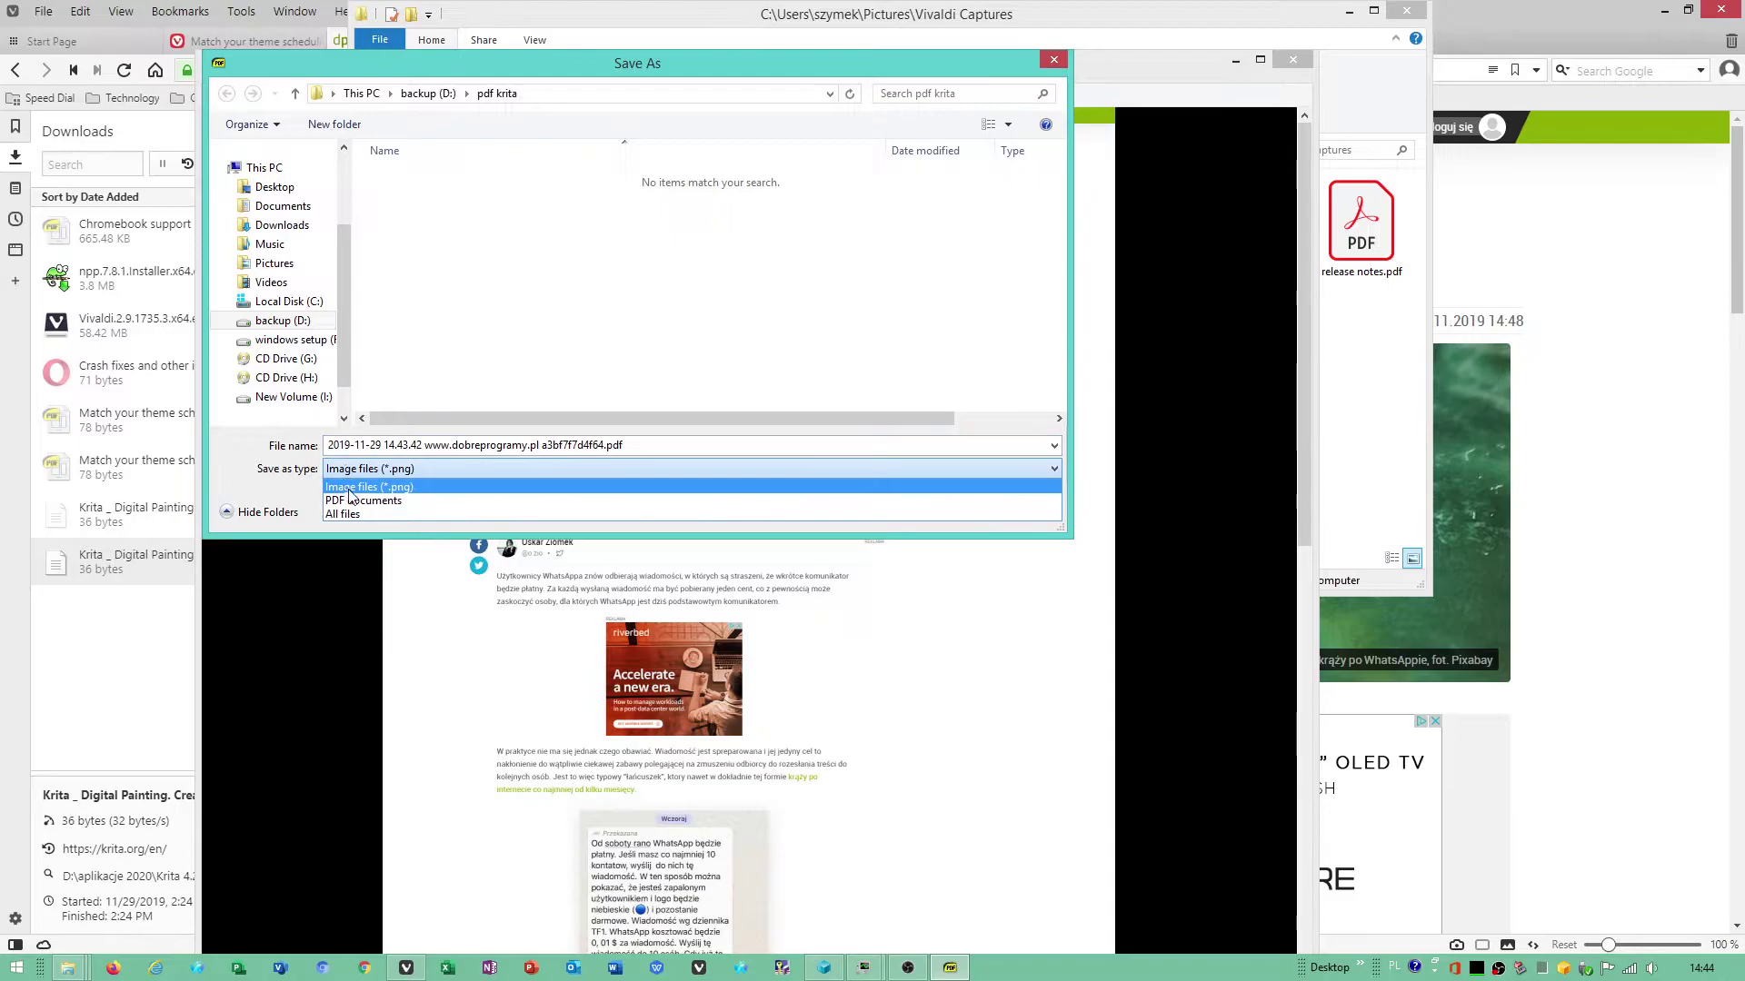
{"action": "left_click", "coordinate": [352, 498]}
{"action": "left_click", "coordinate": [668, 444]}
{"action": "left_click", "coordinate": [600, 444]}
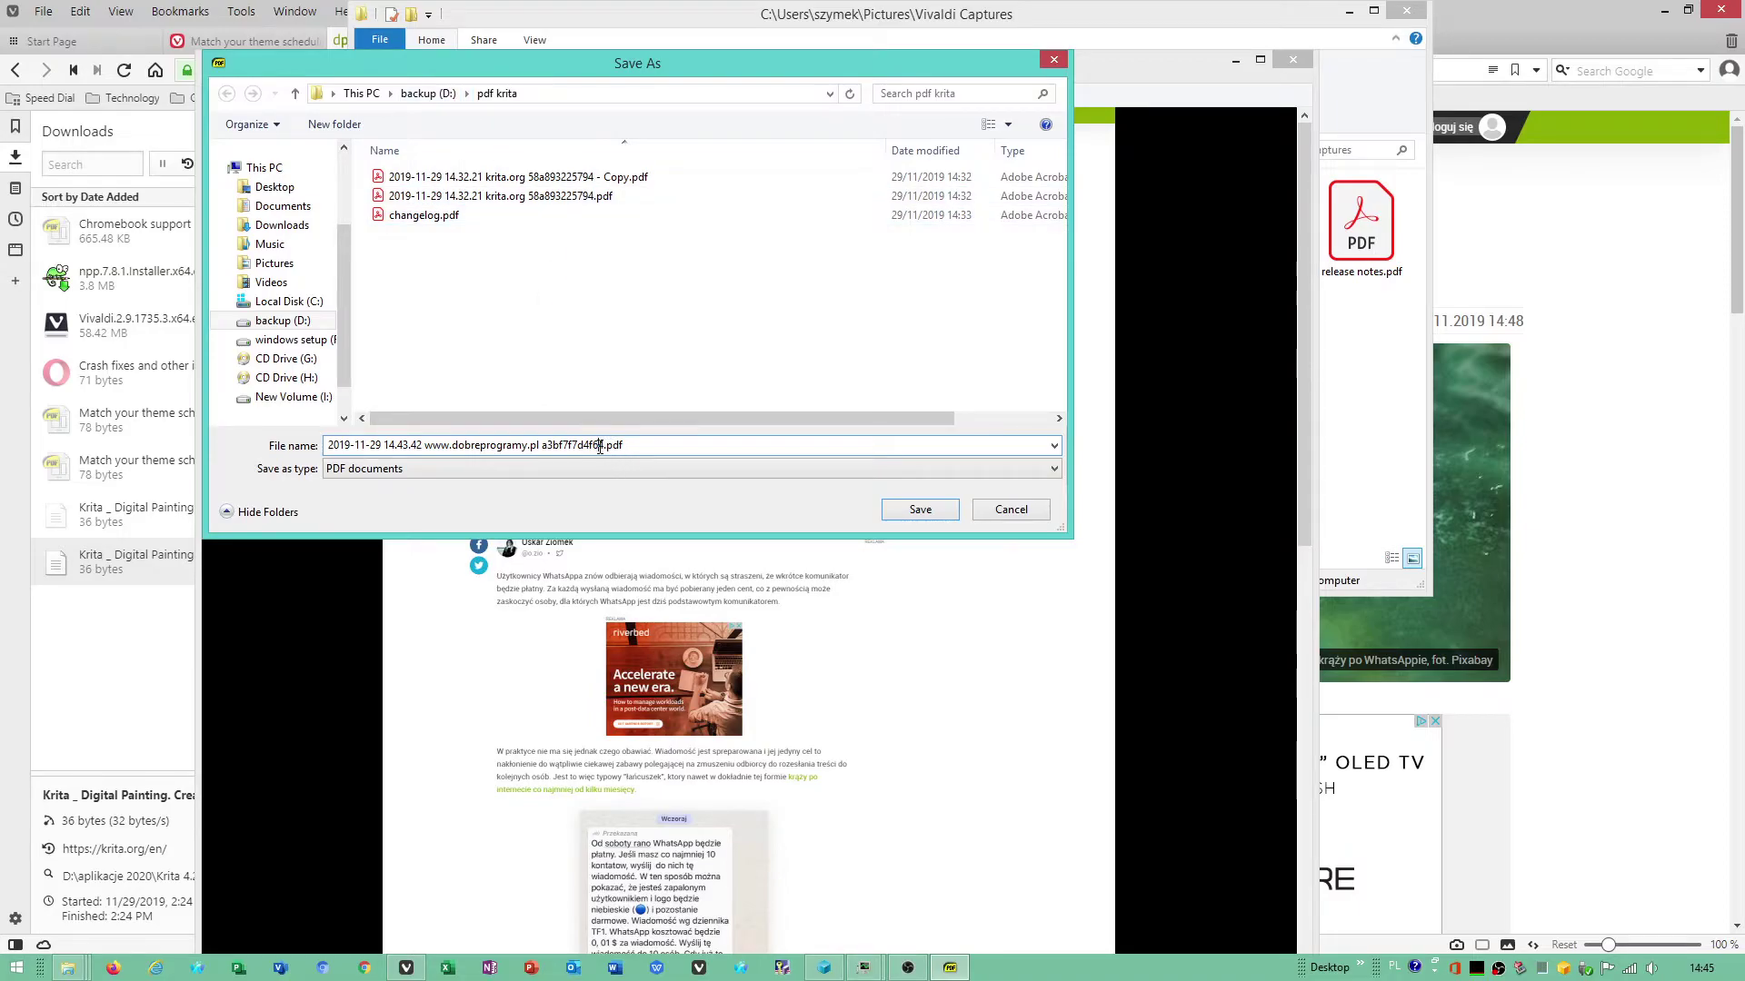
{"action": "left_click_drag", "start_coordinate": [604, 445], "coordinate": [317, 450]}
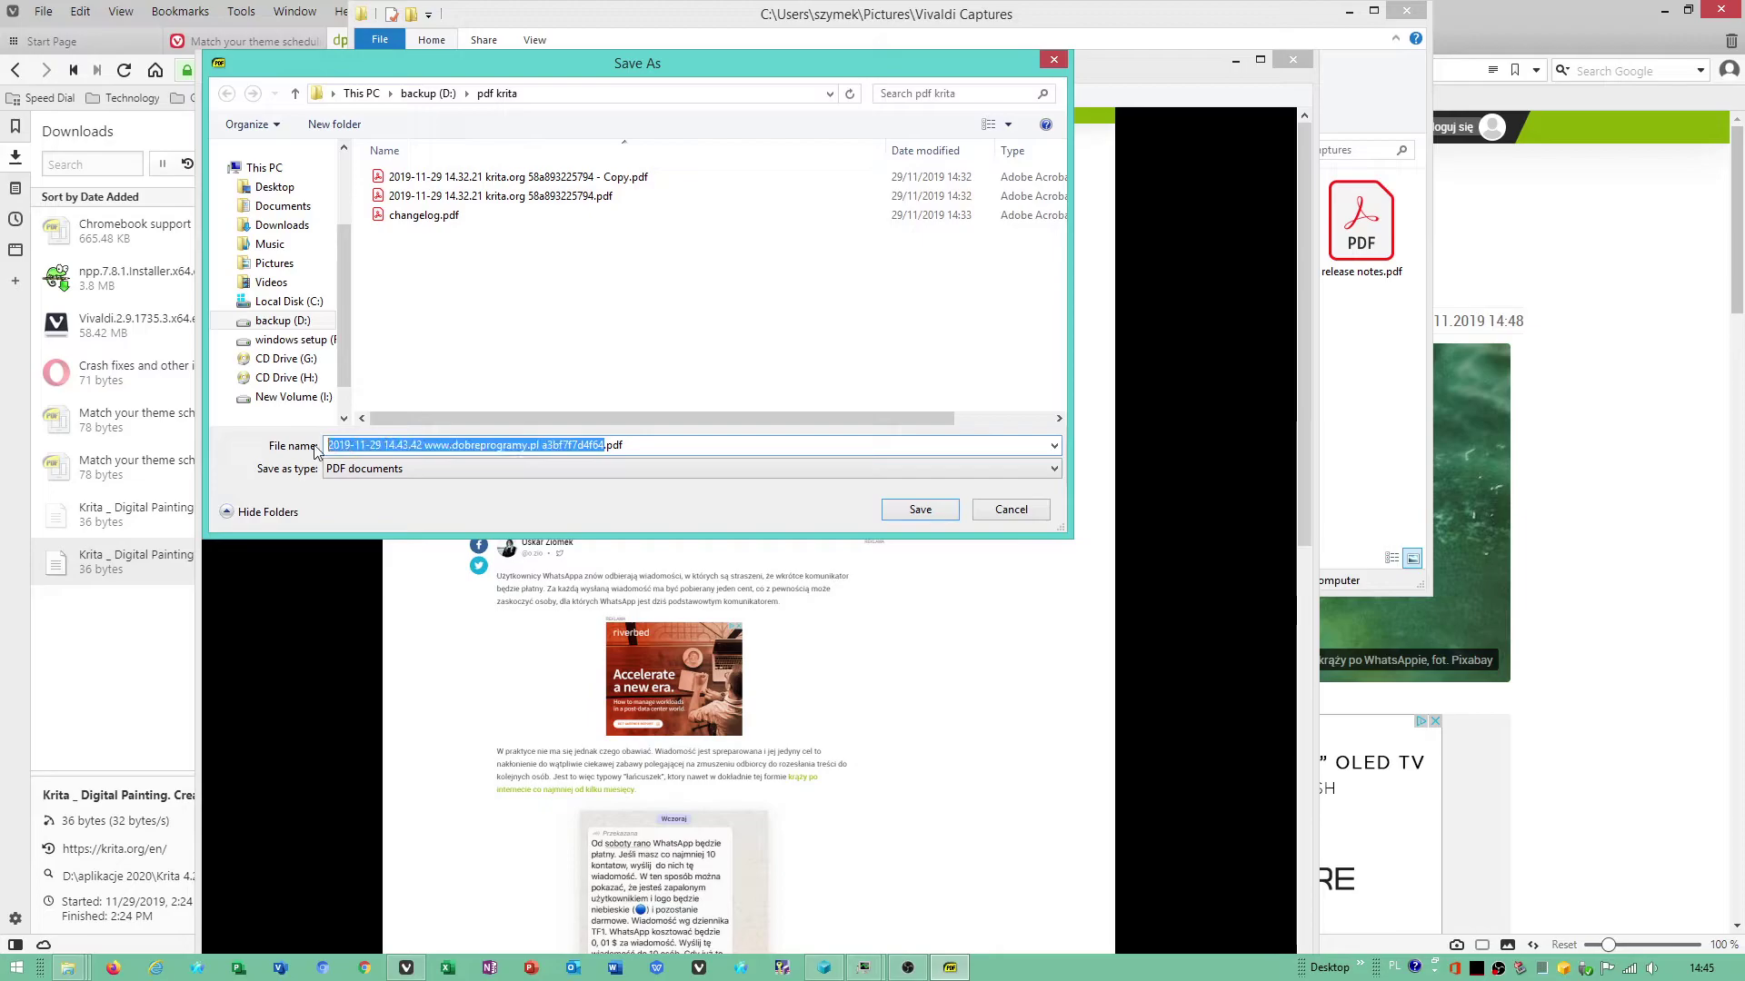
{"action": "type", "text": "whats"}
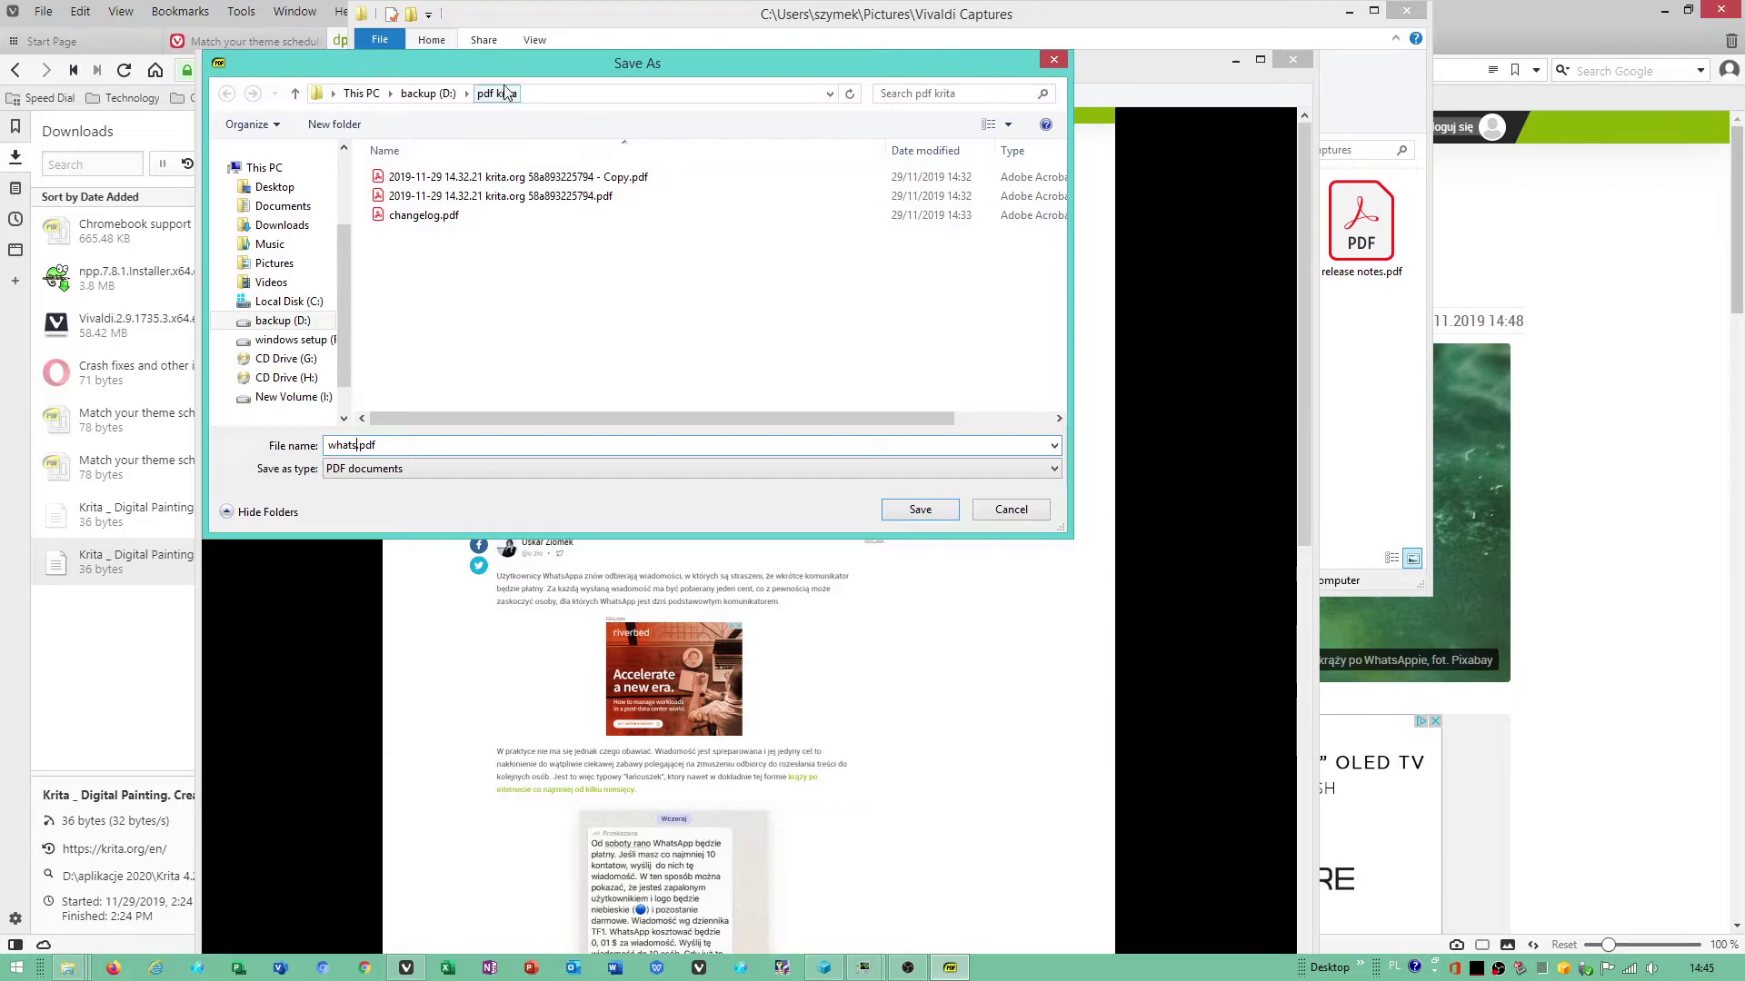
{"action": "mouse_move", "coordinate": [550, 68]}
{"action": "left_mouse_down"}
{"action": "mouse_move", "coordinate": [1038, 258]}
{"action": "mouse_move", "coordinate": [765, 244]}
{"action": "left_mouse_up"}
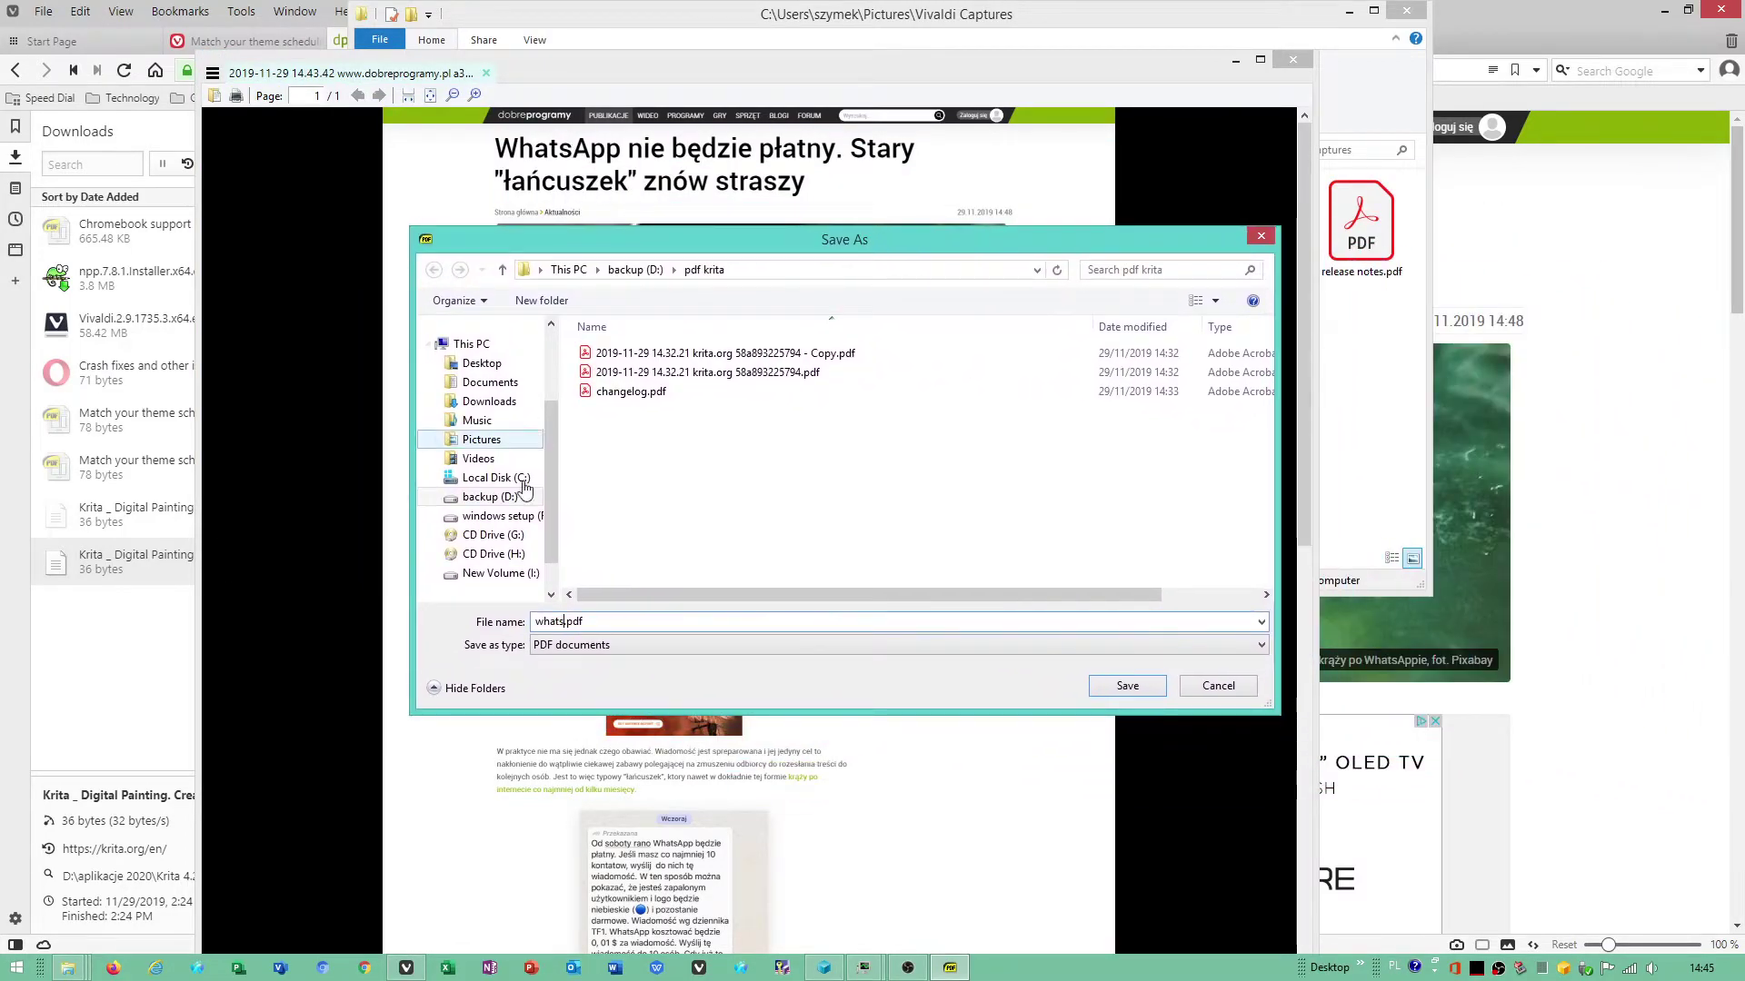
{"action": "type", "text": "a"}
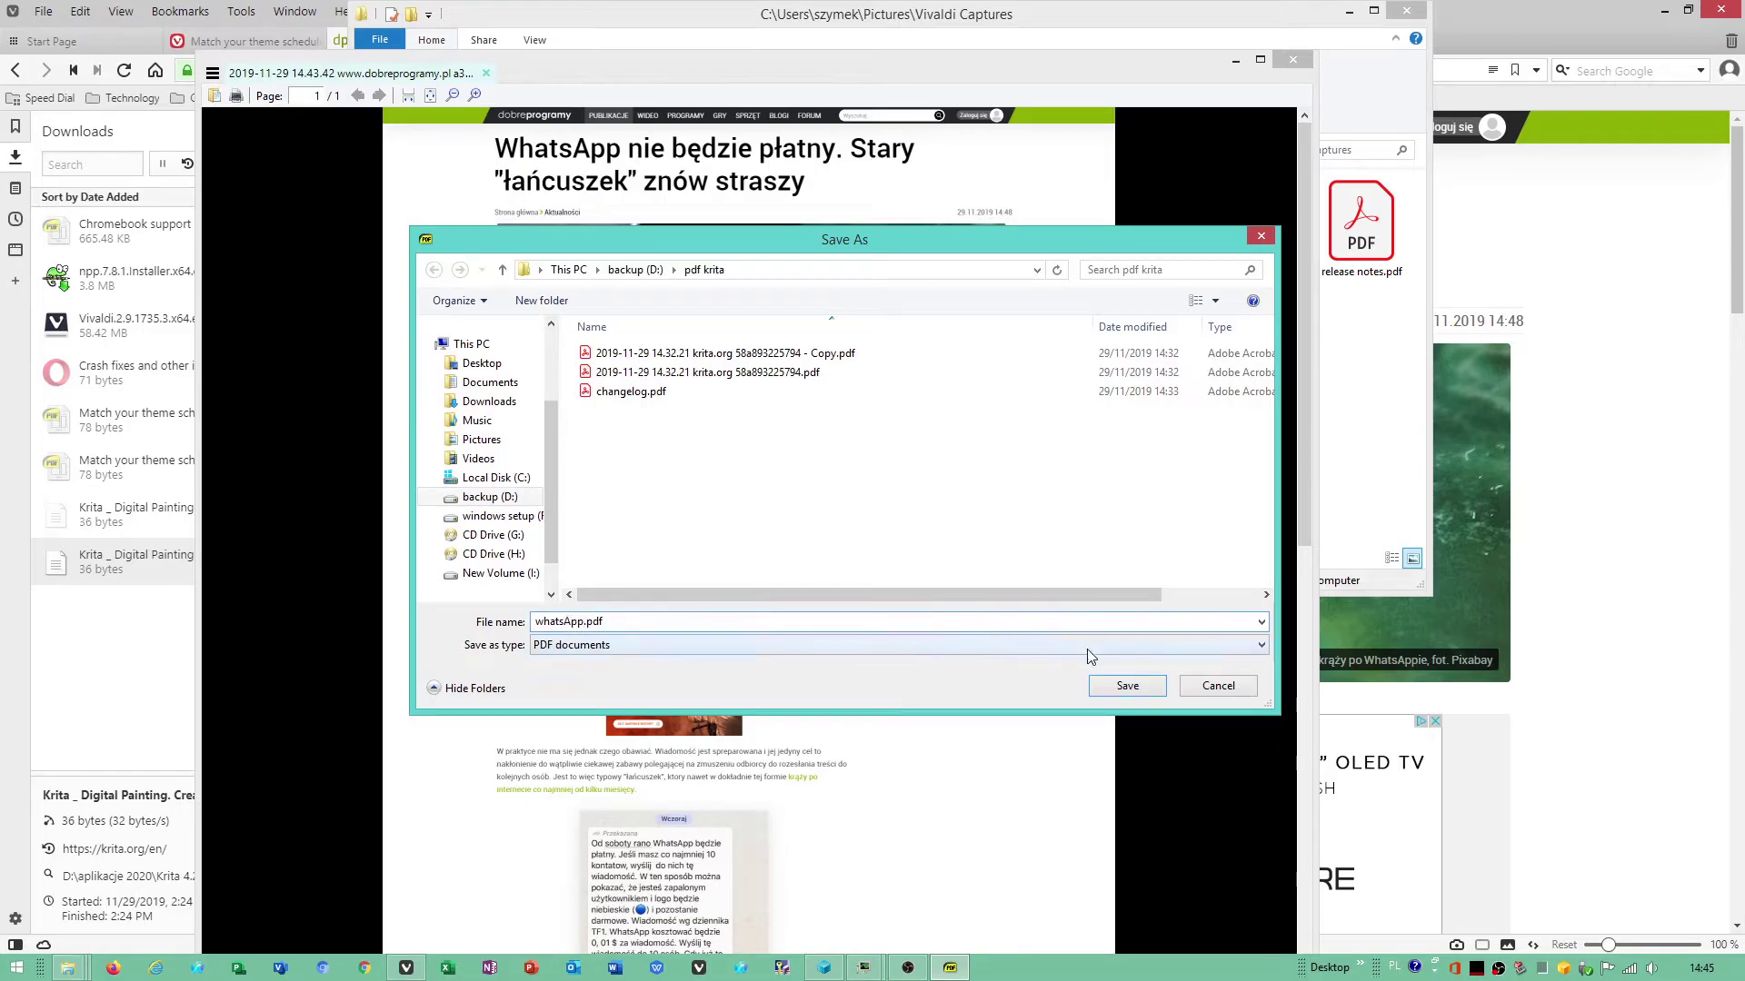
{"action": "left_click", "coordinate": [1127, 686]}
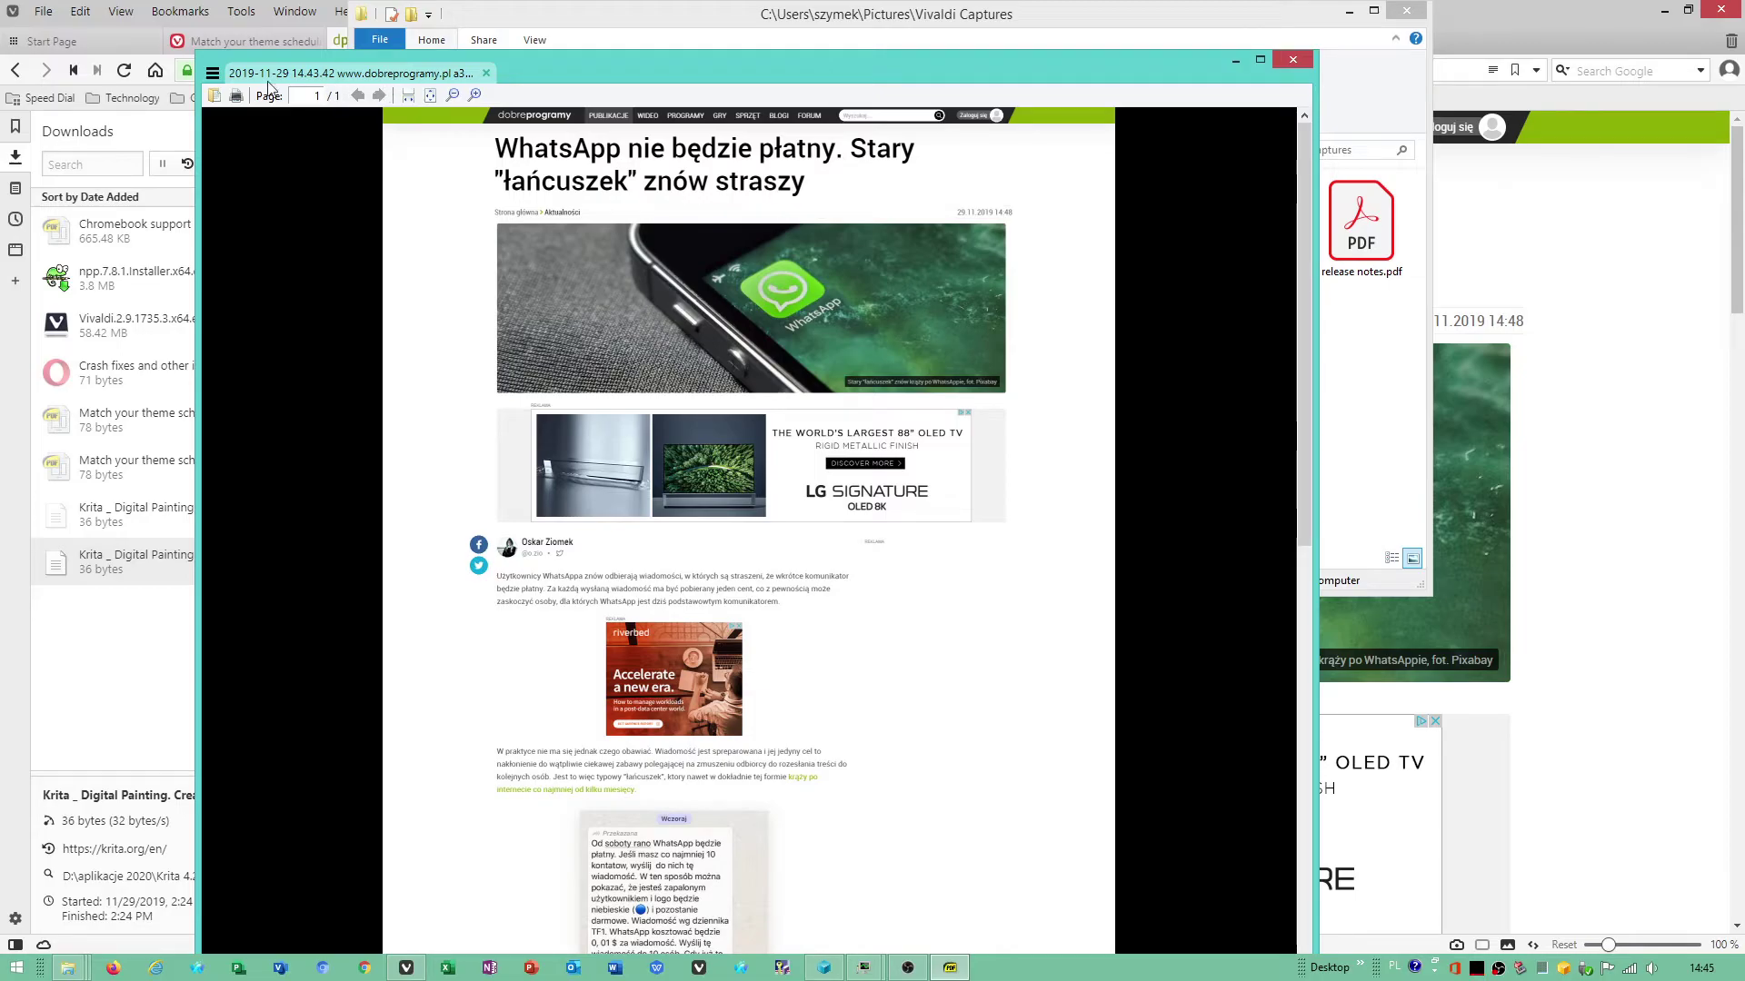
Select the dobreprogramy capture PDF in Vivaldi Captures, then return to SumatraPDF's menu
{"action": "left_click", "coordinate": [1294, 60]}
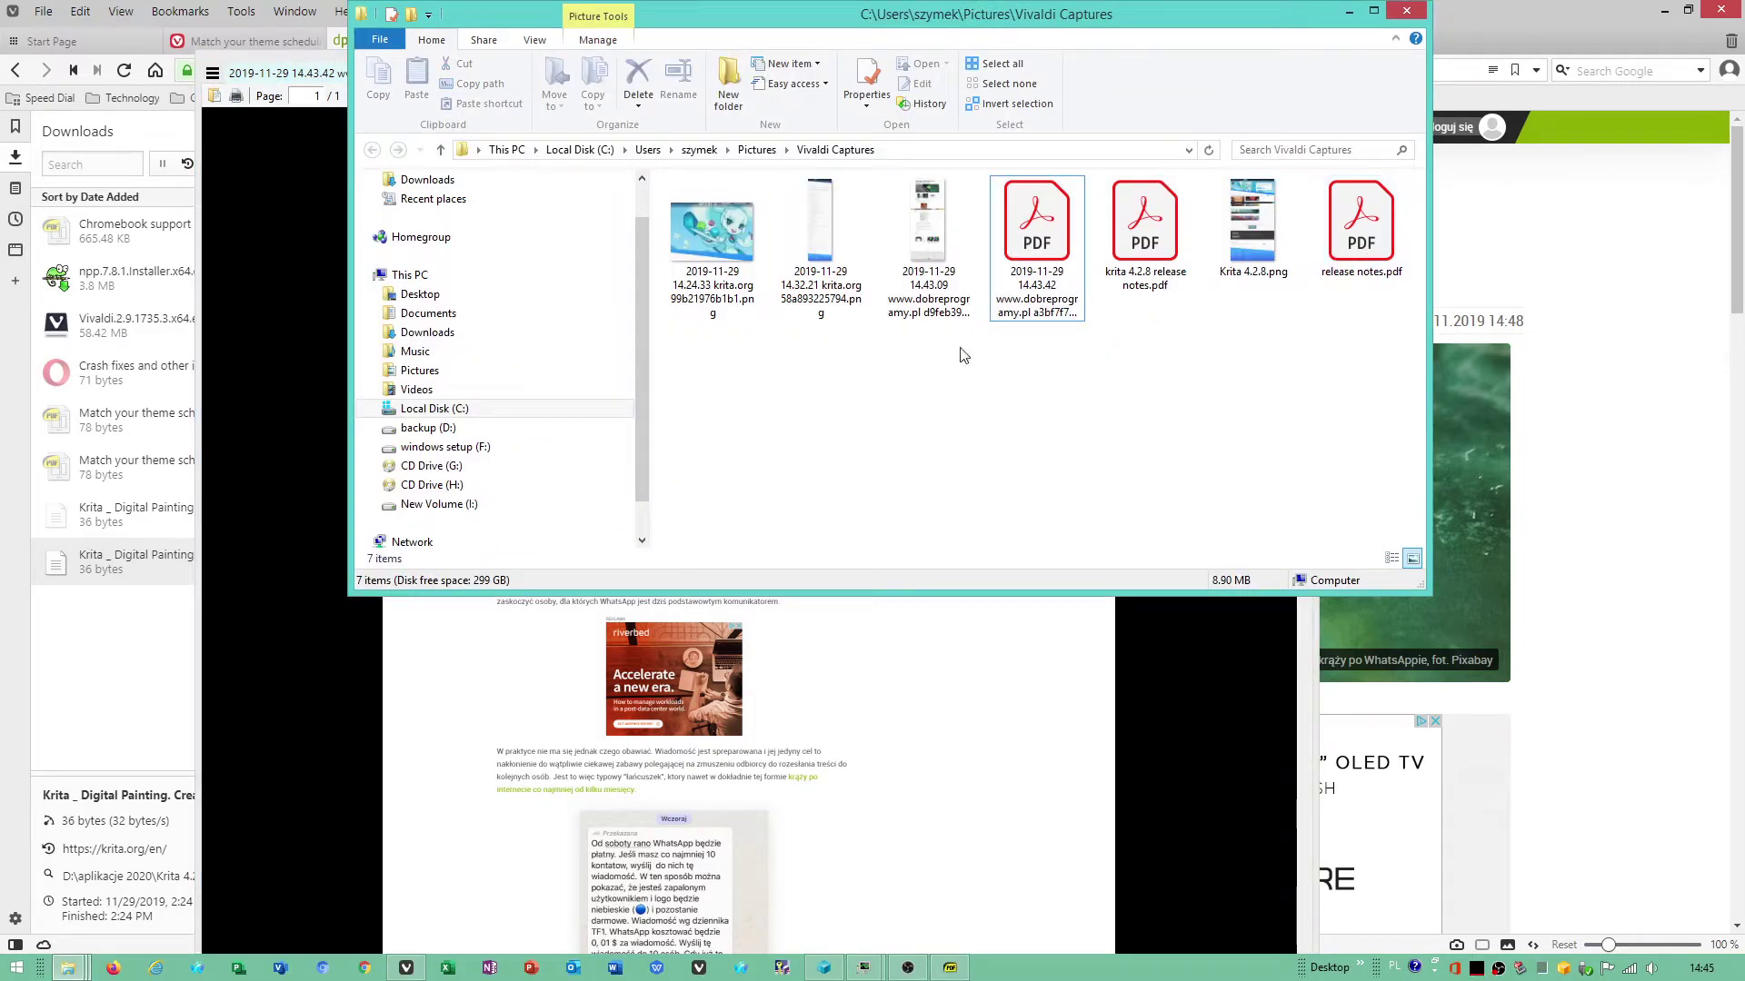
{"action": "left_click", "coordinate": [1037, 246]}
{"action": "left_click", "coordinate": [927, 759]}
{"action": "left_click", "coordinate": [214, 74]}
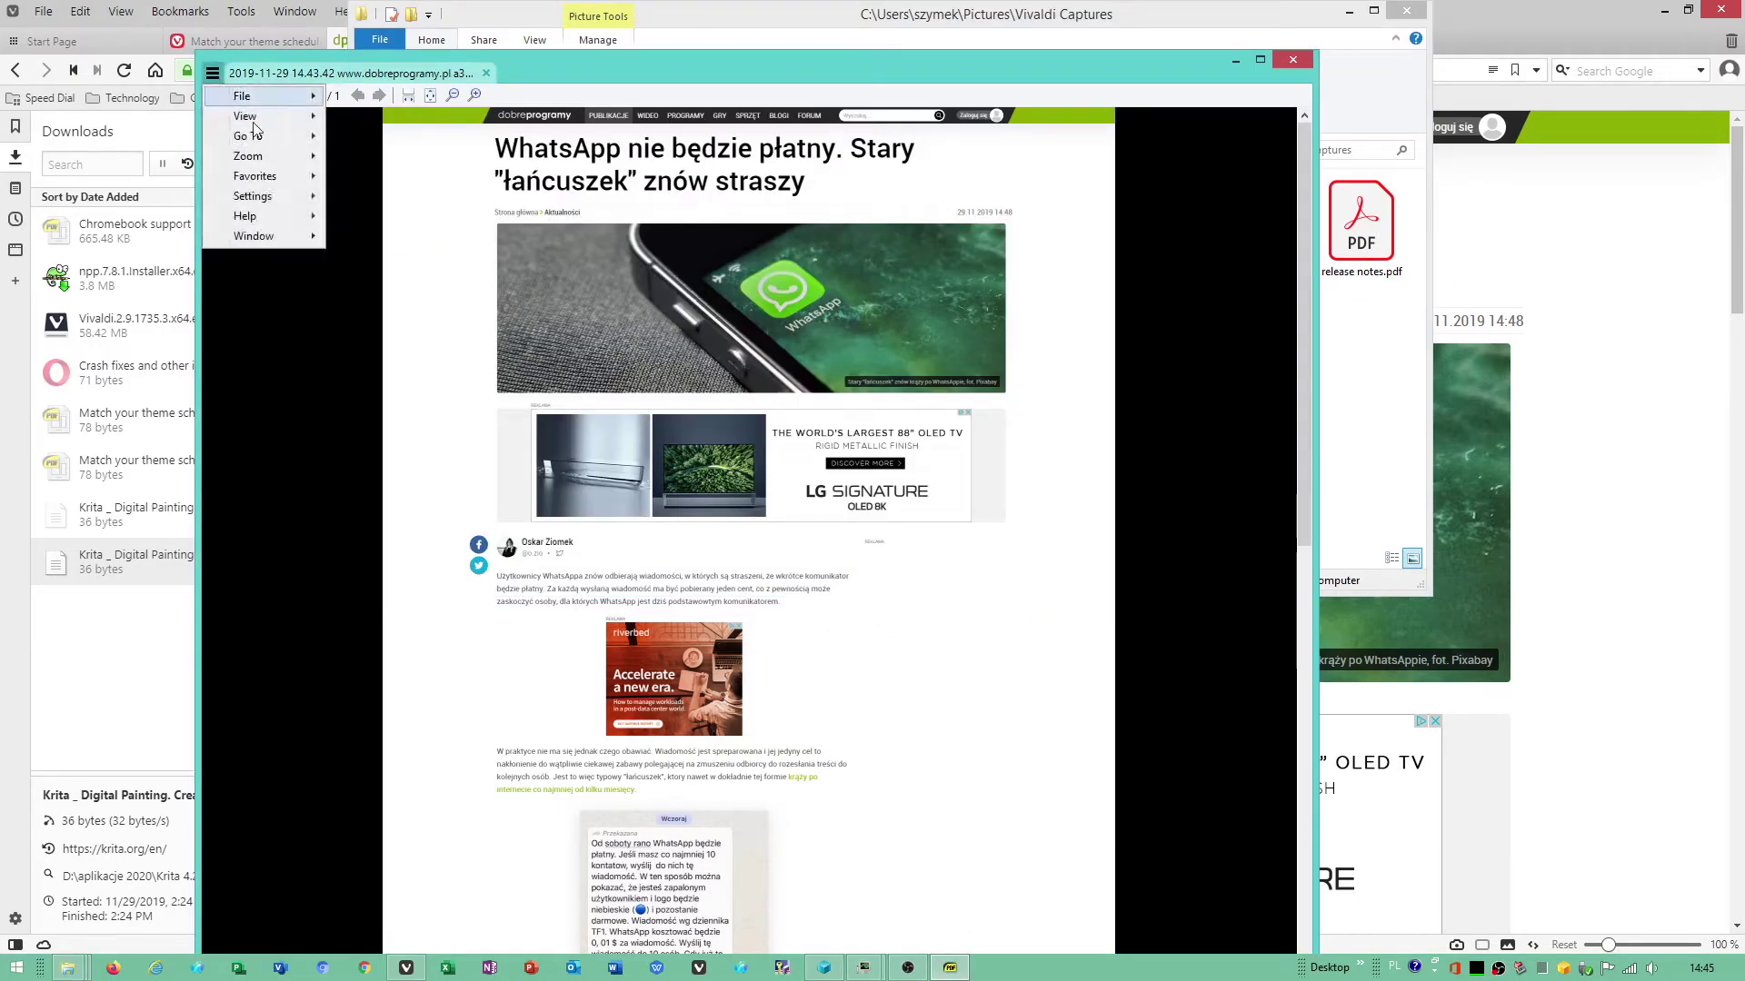
Copy the Vivaldi Captures folder path and reopen SumatraPDF's main menu
{"action": "left_click", "coordinate": [1305, 147]}
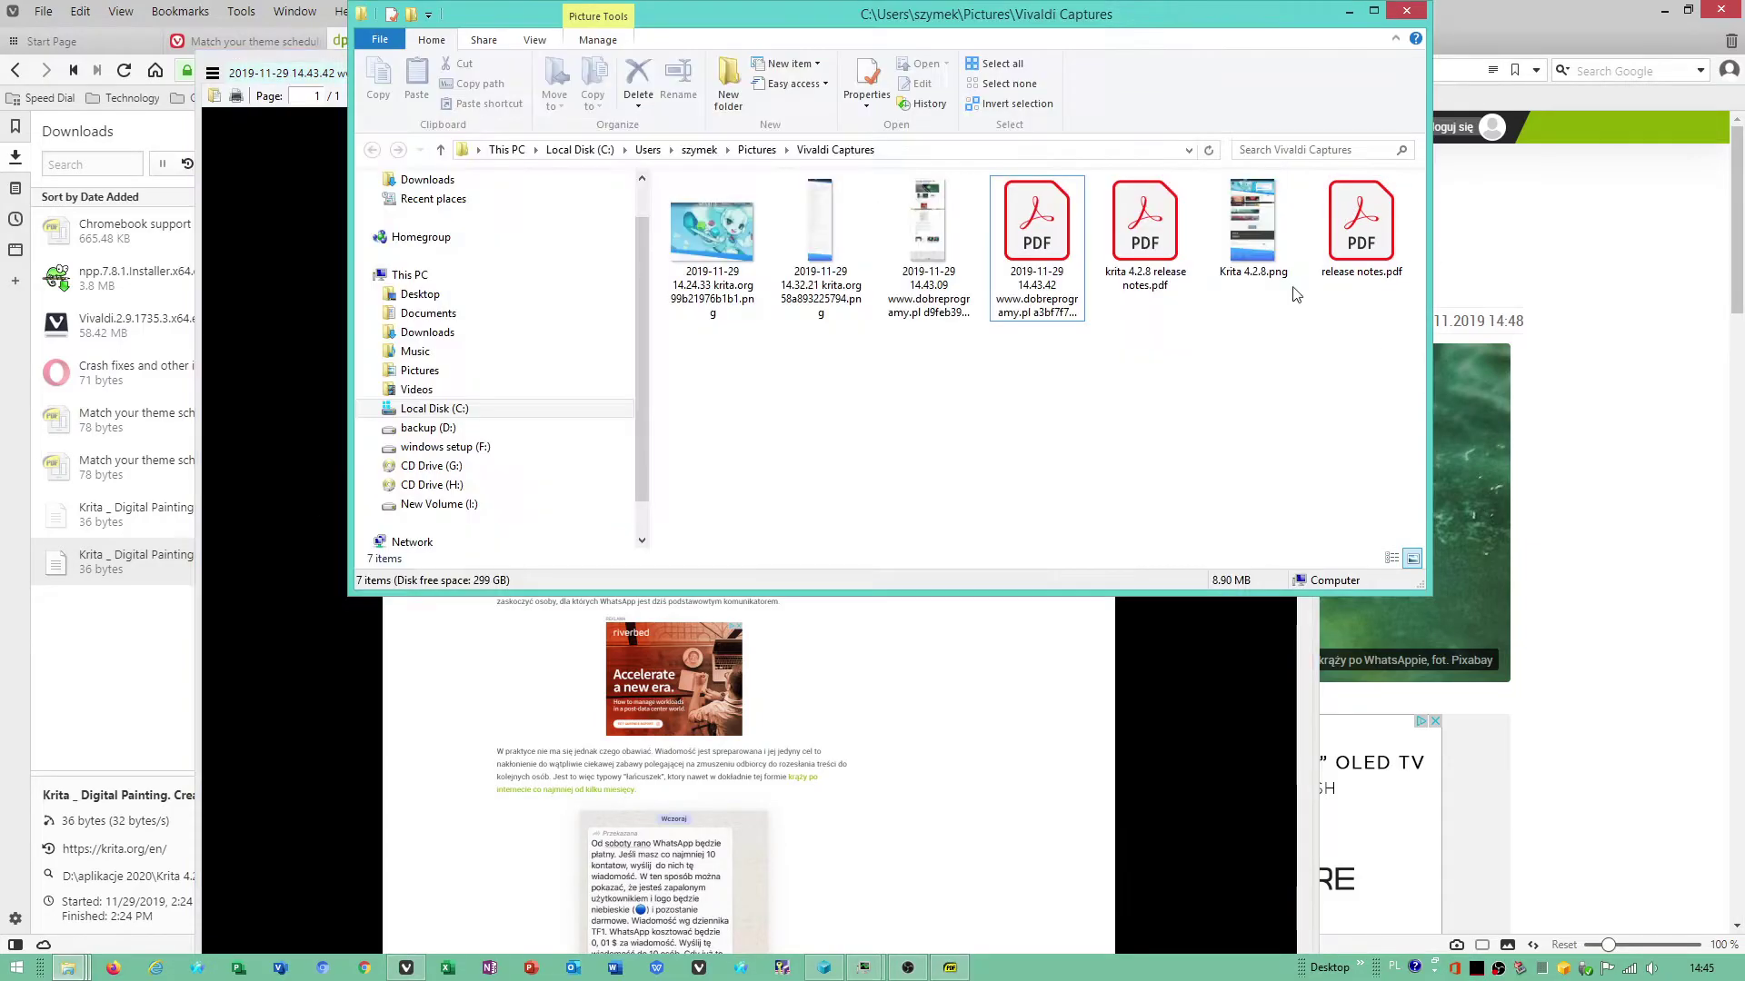
{"action": "left_click", "coordinate": [926, 149]}
{"action": "right_click", "coordinate": [916, 149]}
{"action": "left_click", "coordinate": [954, 207]}
{"action": "left_click", "coordinate": [748, 820]}
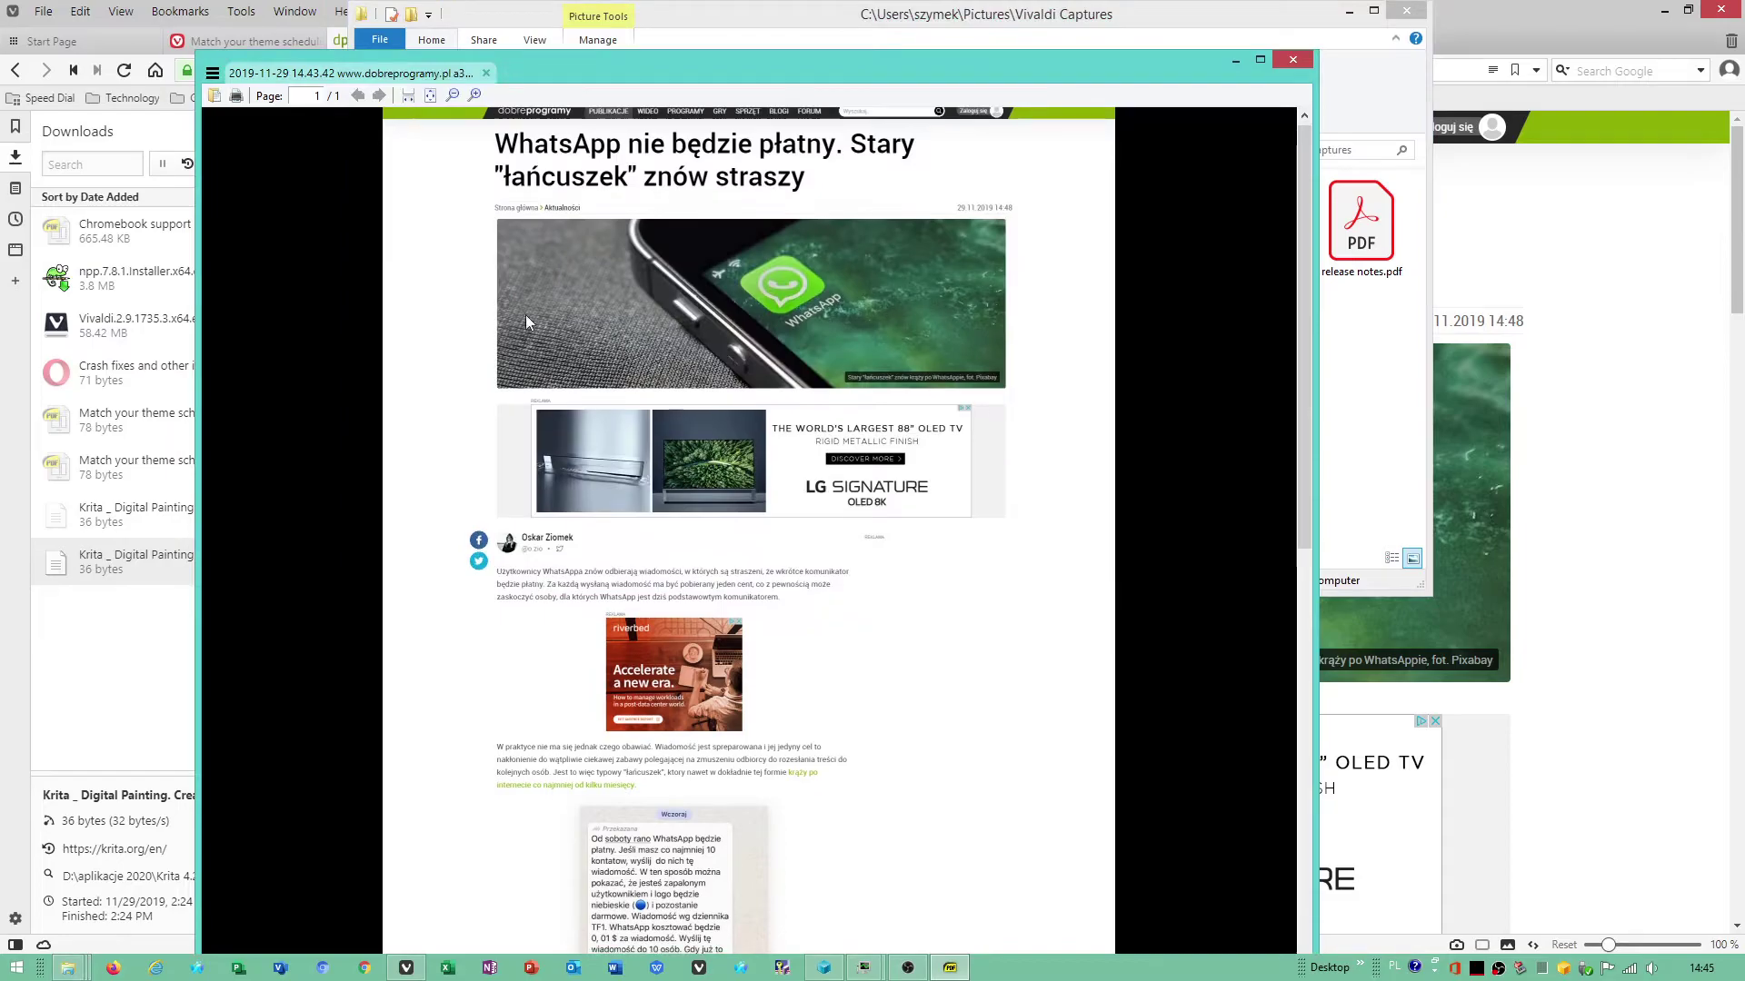
{"action": "left_click", "coordinate": [213, 74]}
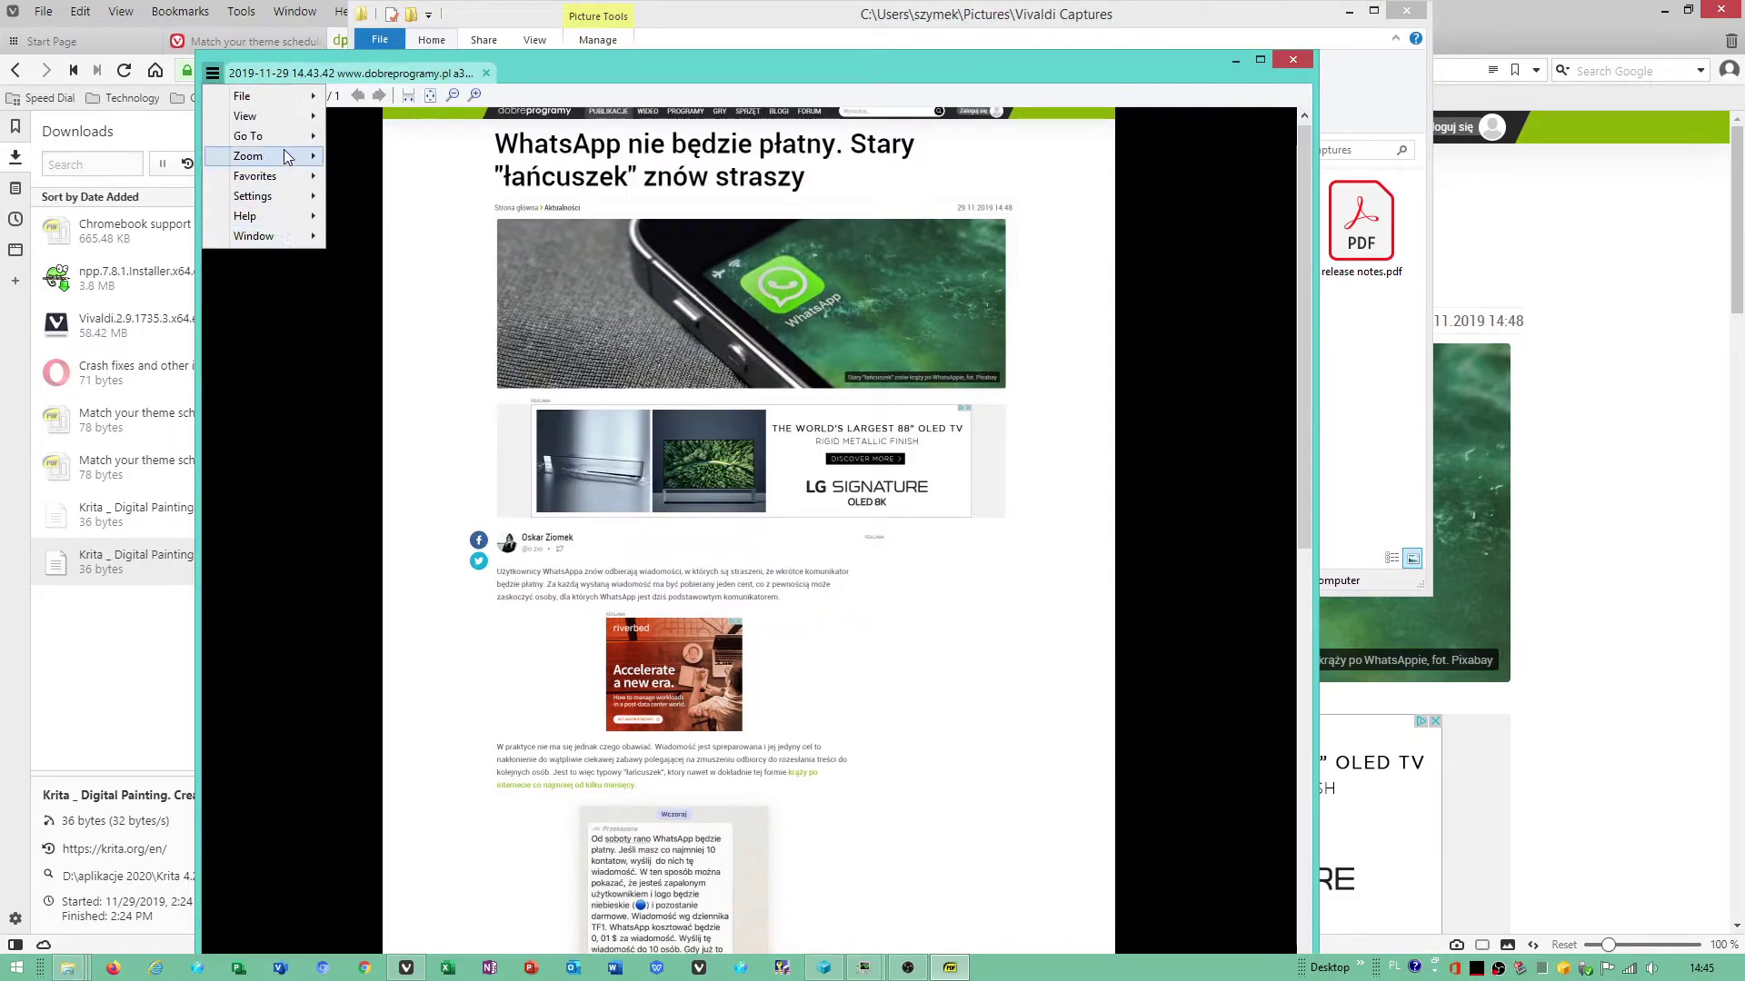
Open Save As, choose PDF documents as the file type, then cancel the dialog
{"action": "left_click", "coordinate": [396, 139]}
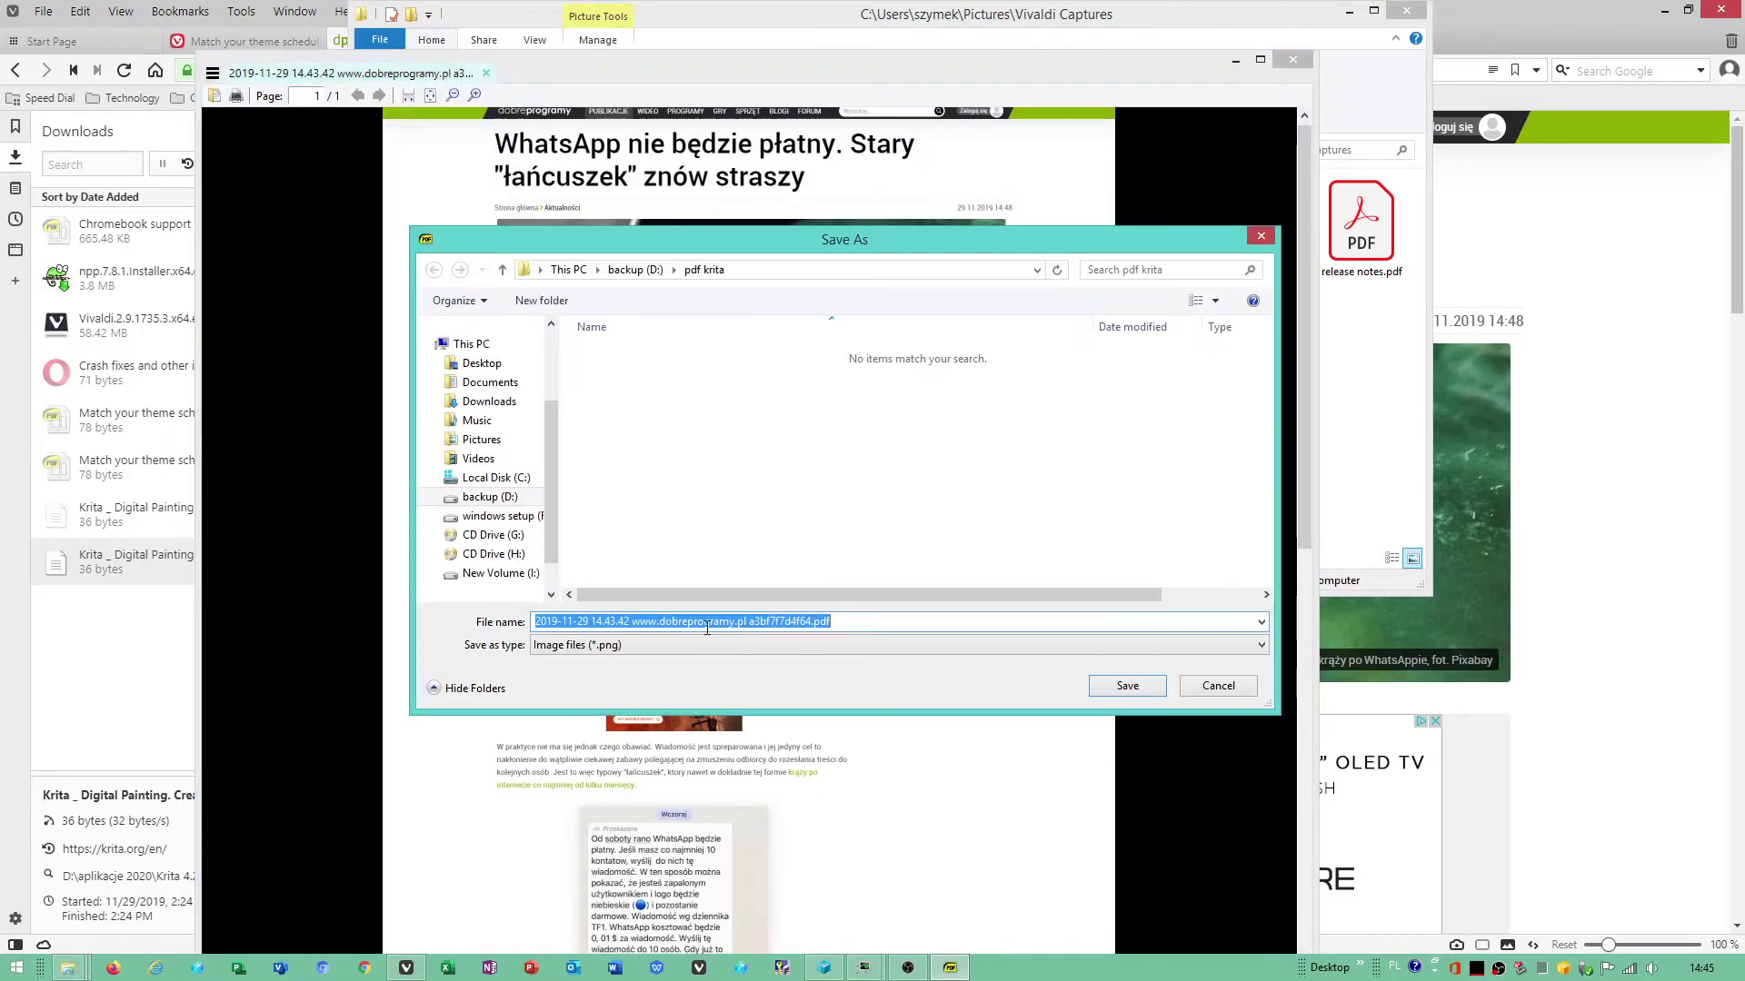
{"action": "left_click", "coordinate": [696, 645]}
{"action": "left_click", "coordinate": [586, 682]}
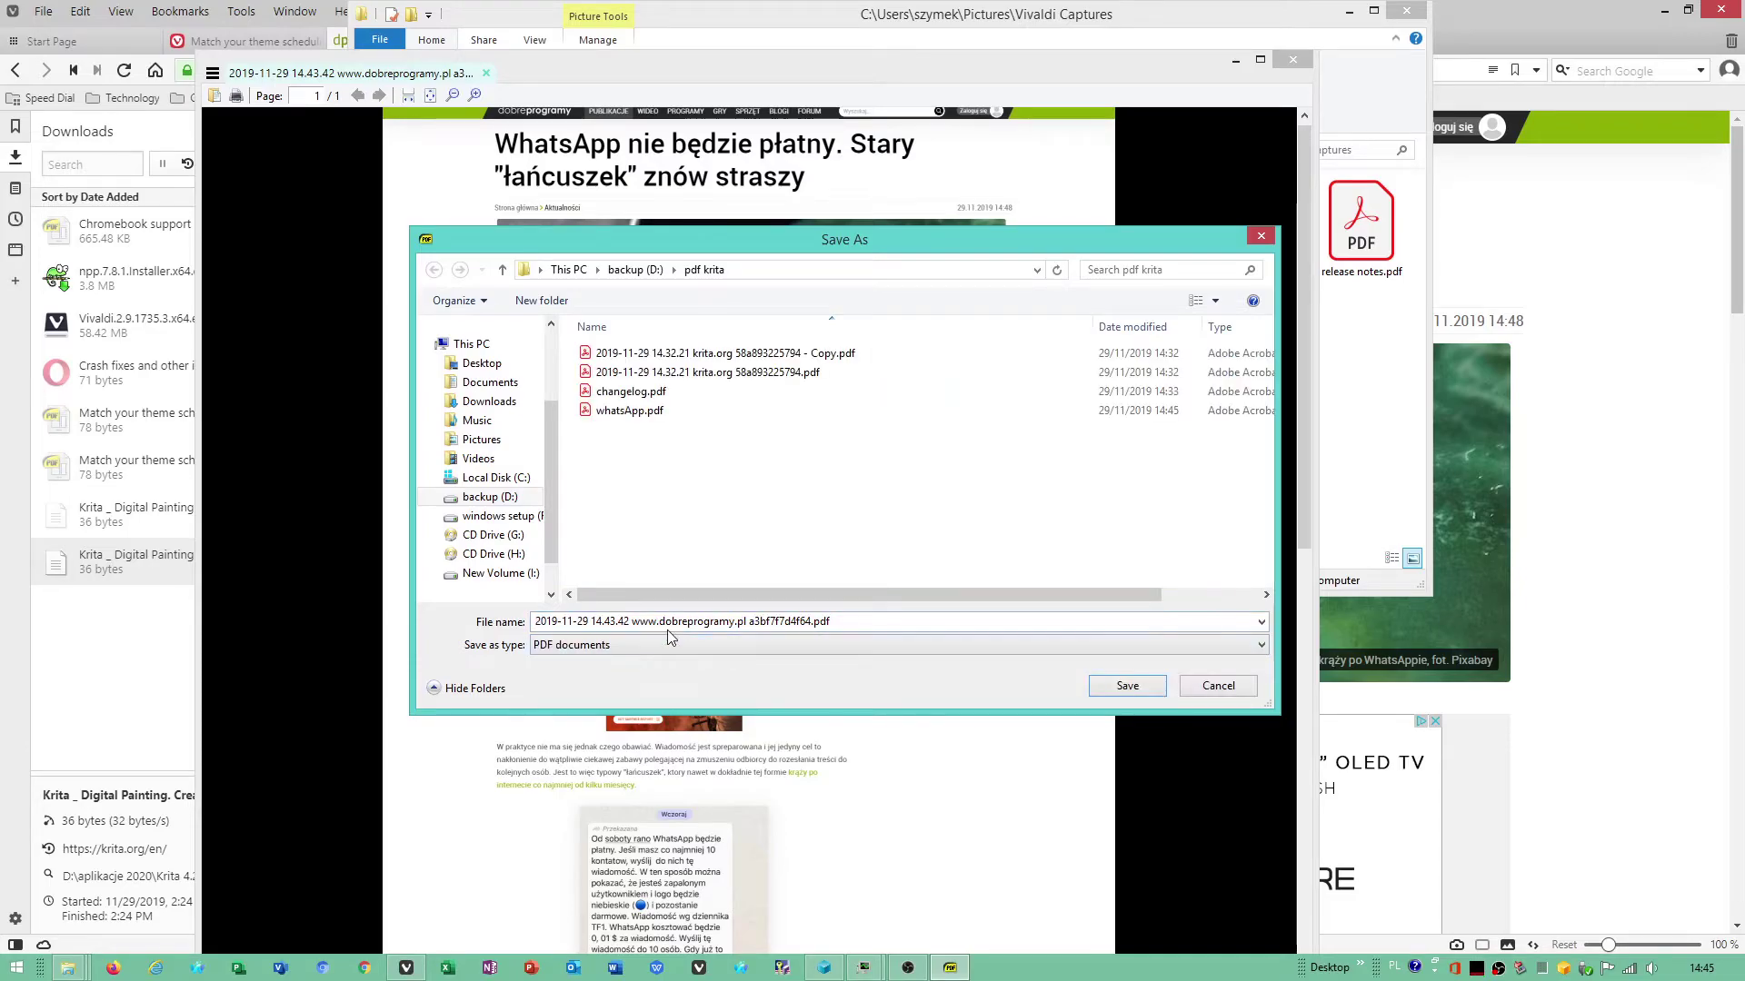
{"action": "right_click", "coordinate": [732, 623]}
{"action": "left_click", "coordinate": [802, 683]}
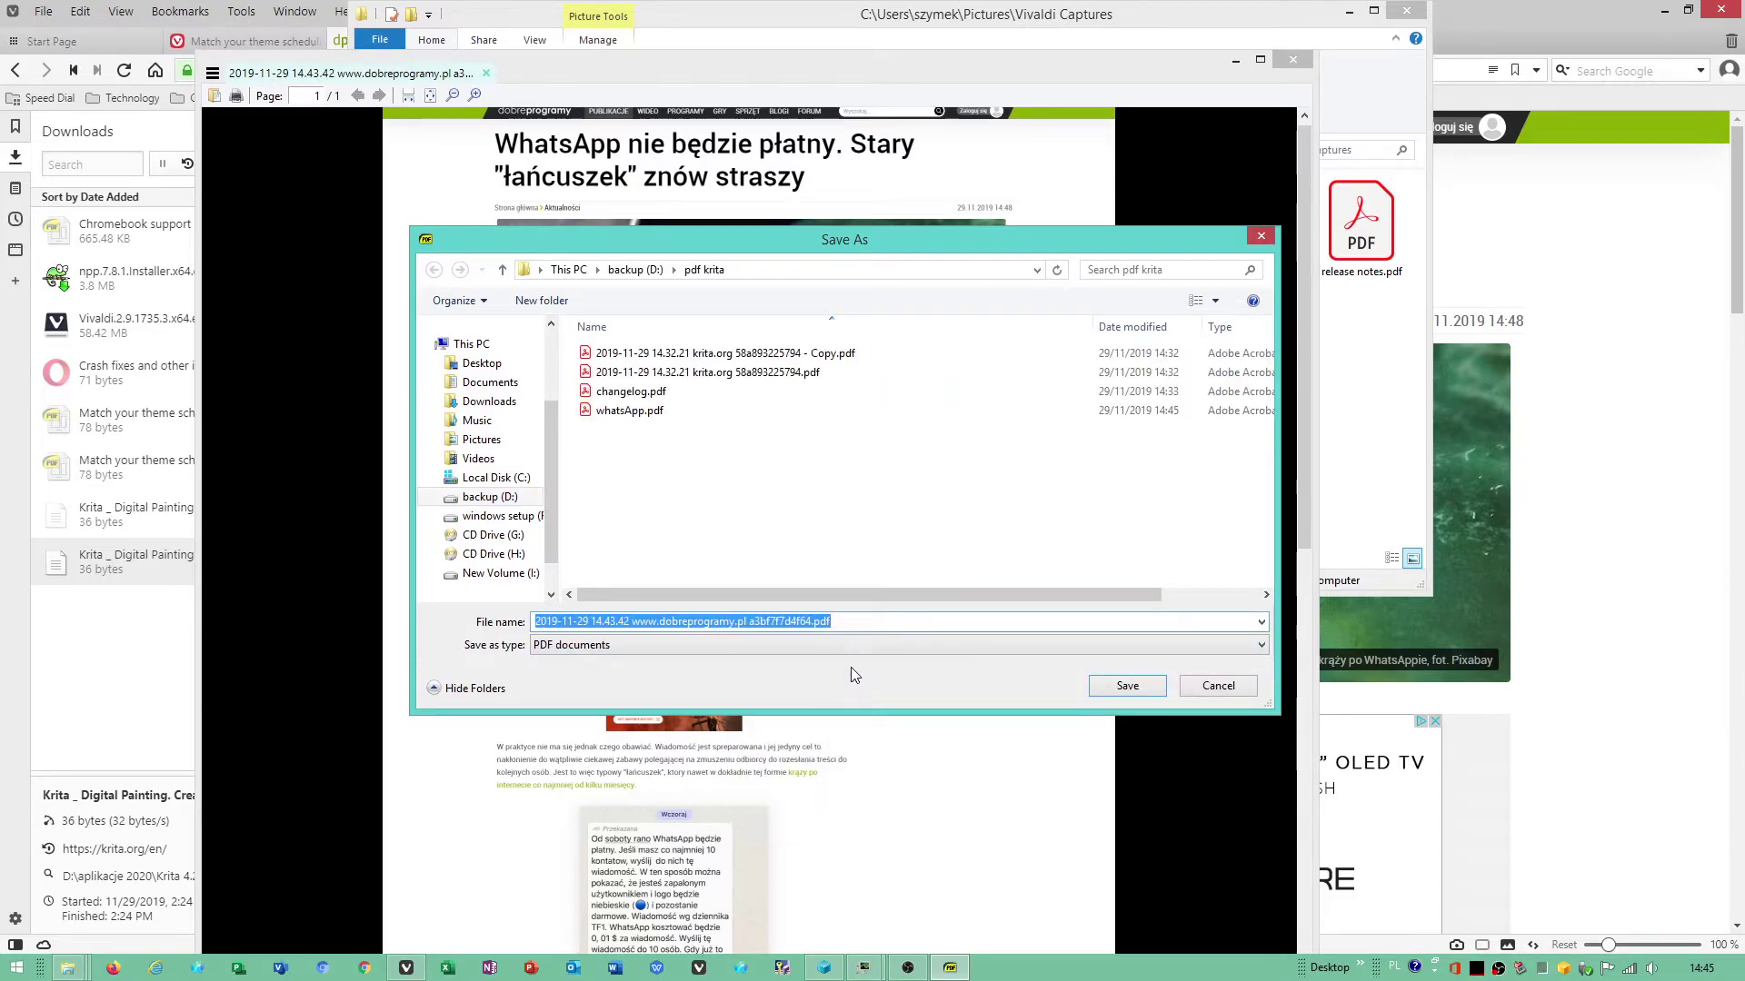
{"action": "left_click", "coordinate": [1128, 686]}
Copy the pdf krita folder path from File Explorer's address bar
{"action": "left_click", "coordinate": [955, 15]}
{"action": "left_click", "coordinate": [938, 150]}
{"action": "right_click", "coordinate": [938, 149]}
{"action": "left_click", "coordinate": [971, 218]}
Reopen Save As, paste the copied folder path as the file name, and choose PDF documents
{"action": "left_click", "coordinate": [913, 638]}
{"action": "left_click", "coordinate": [214, 72]}
{"action": "mouse_move", "coordinate": [259, 97]}
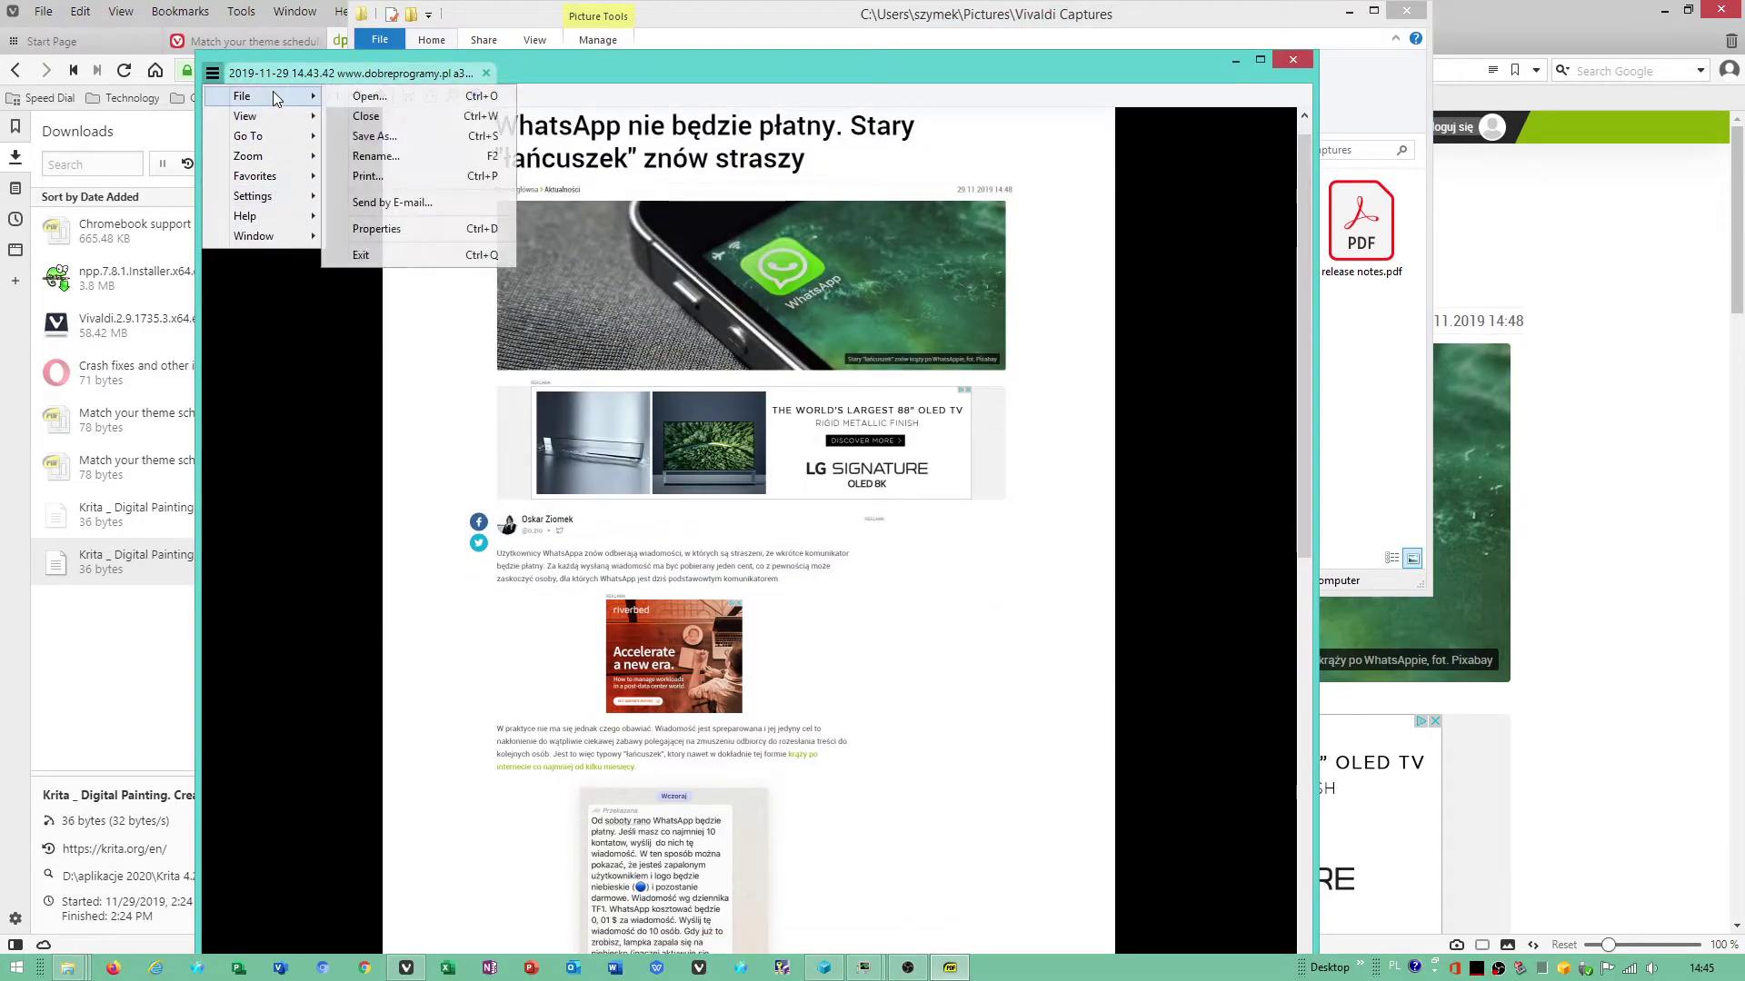
{"action": "left_click", "coordinate": [374, 136]}
{"action": "right_click", "coordinate": [748, 622]}
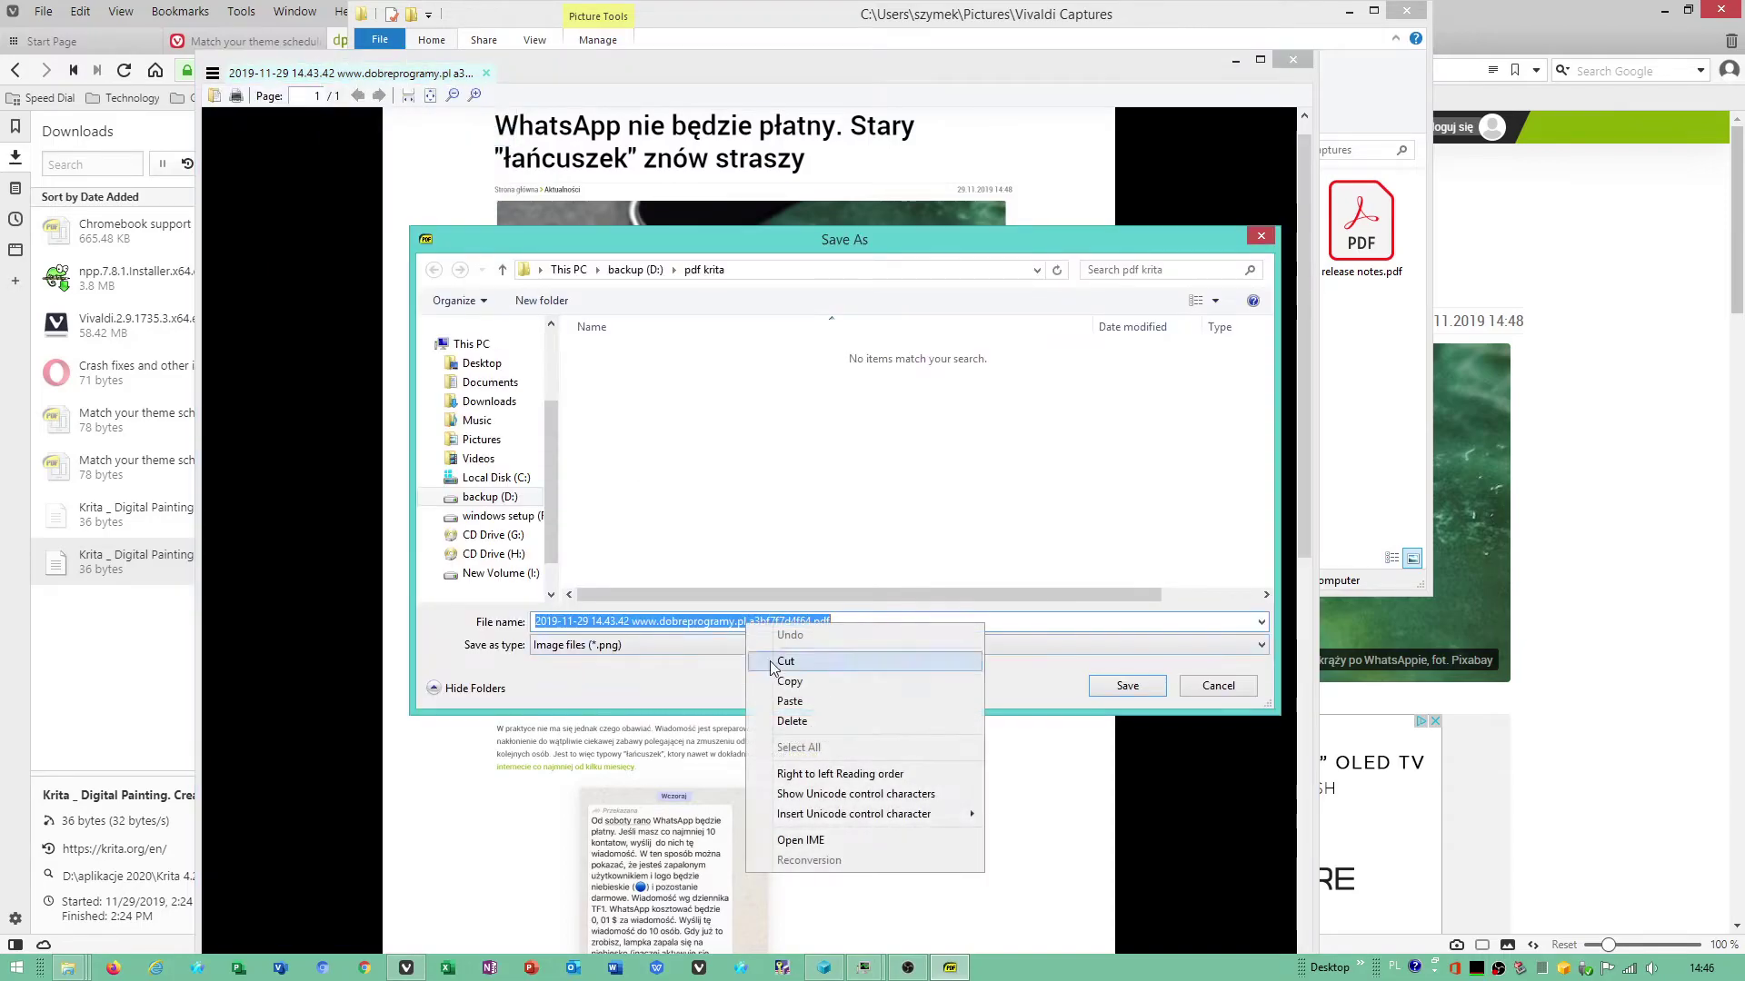
{"action": "left_click", "coordinate": [792, 701]}
{"action": "left_click", "coordinate": [900, 645]}
{"action": "left_click", "coordinate": [685, 669]}
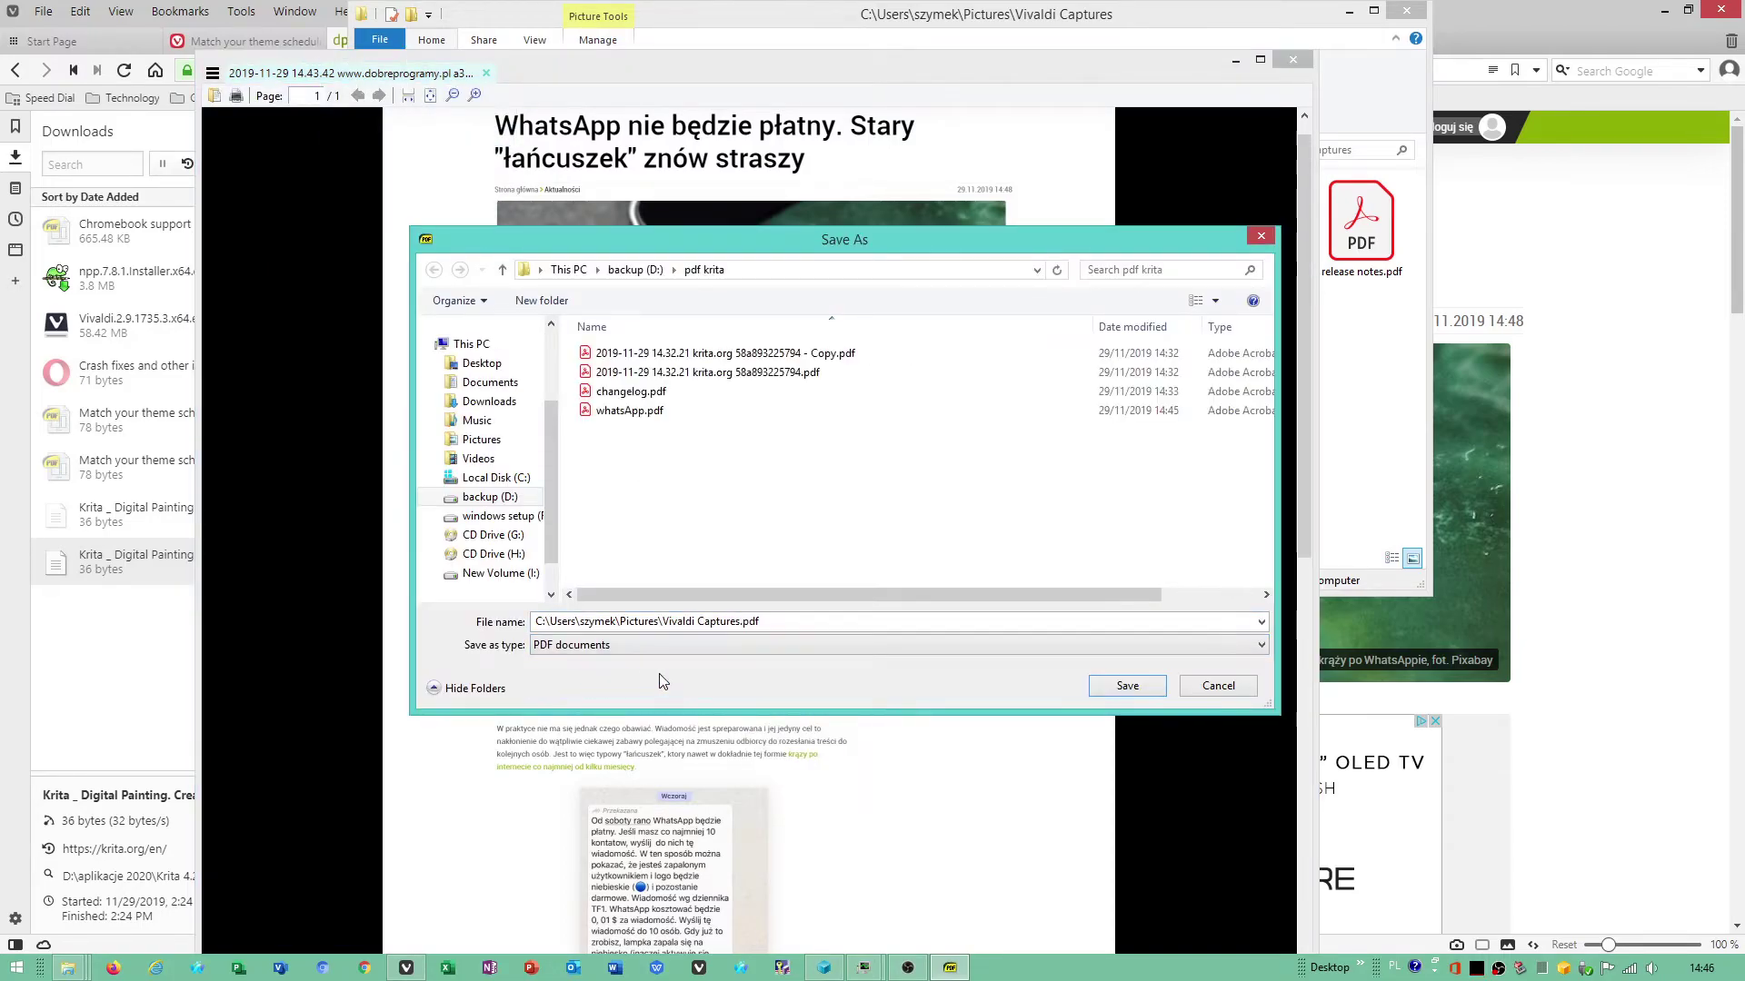
Select the folder-path part of the file name so it can be replaced
{"action": "triple_click", "coordinate": [731, 620]}
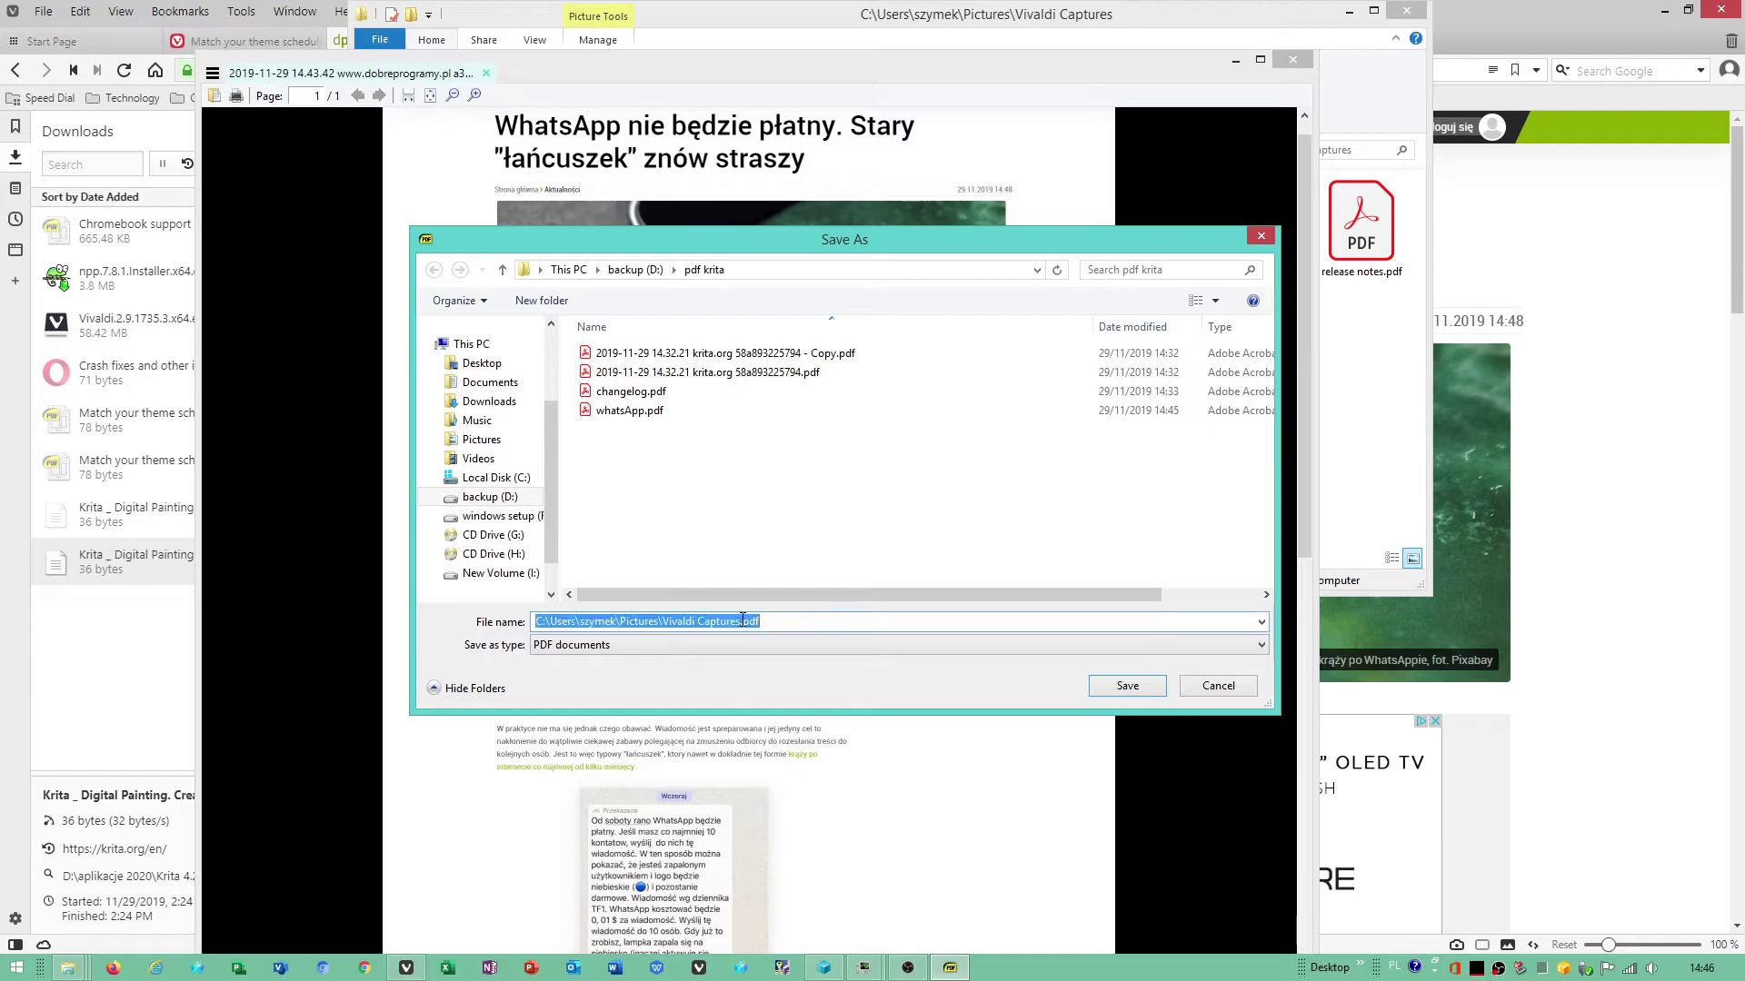
{"action": "left_click", "coordinate": [737, 622]}
{"action": "left_click_drag", "start_coordinate": [740, 621], "coordinate": [519, 626]}
{"action": "key", "text": "ctrl+c"}
{"action": "type", "text": "WhatsA"}
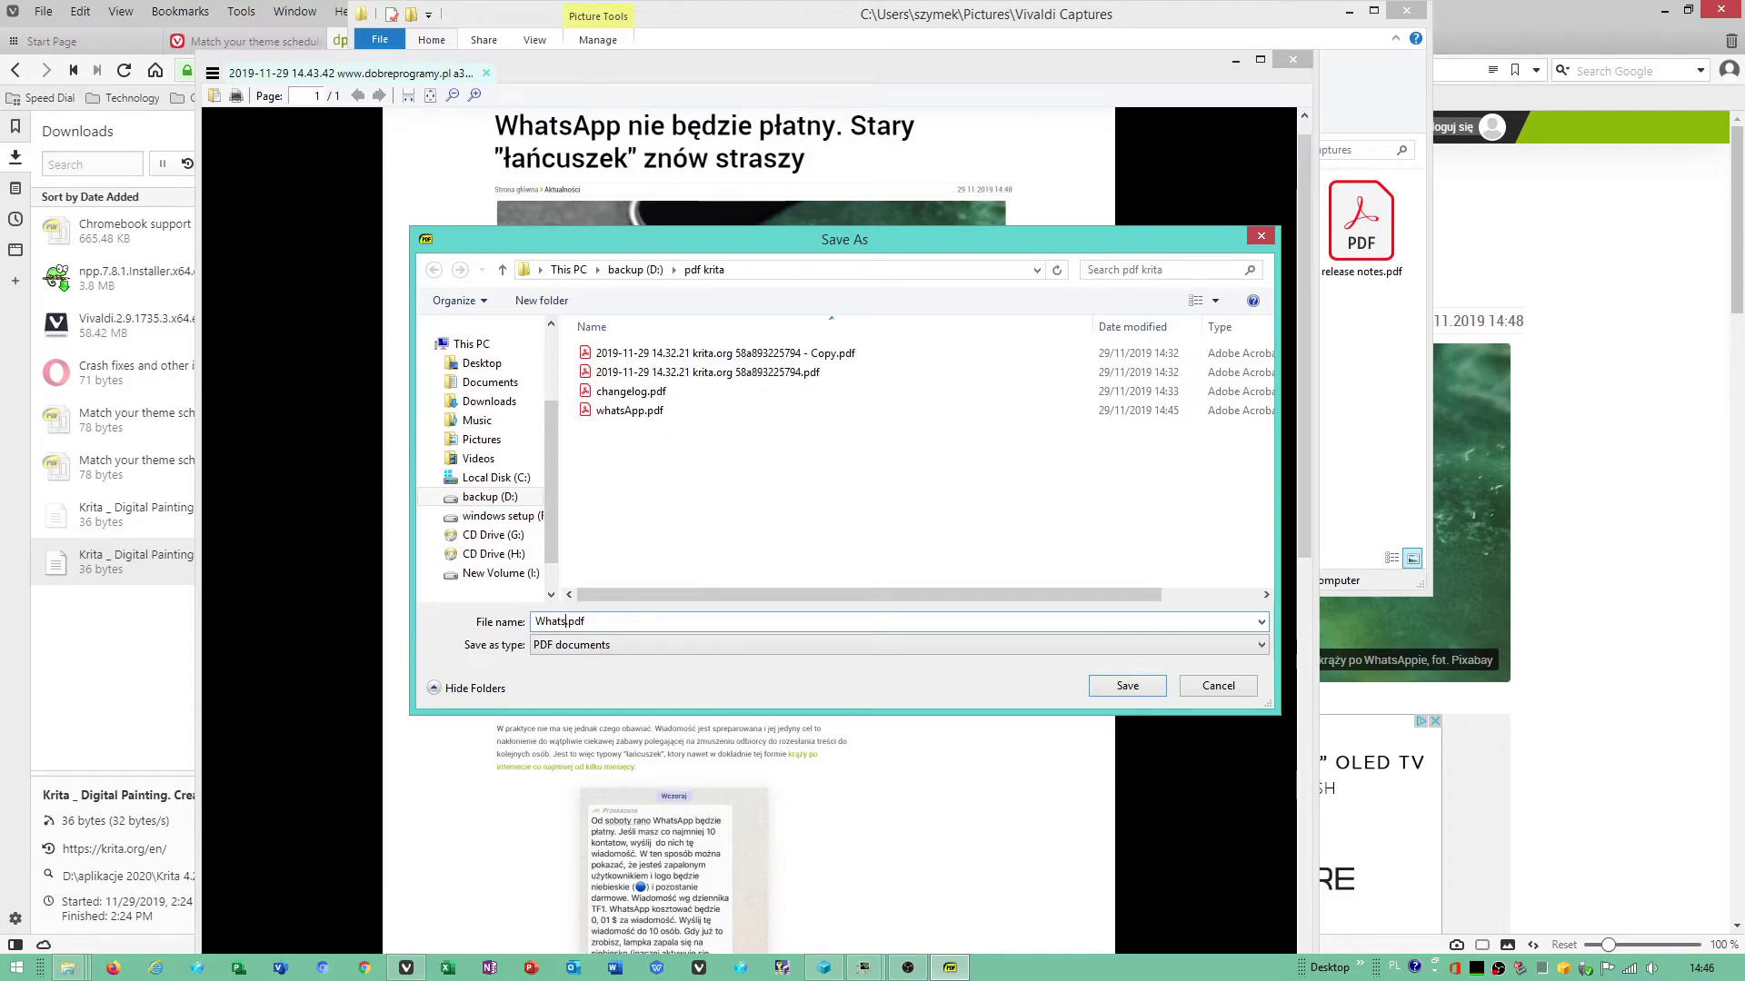
{"action": "type", "text": "pp"}
Move the Save As dialog aside and copy the Vivaldi Captures folder path from Explorer
{"action": "left_click_drag", "start_coordinate": [915, 244], "coordinate": [726, 217]}
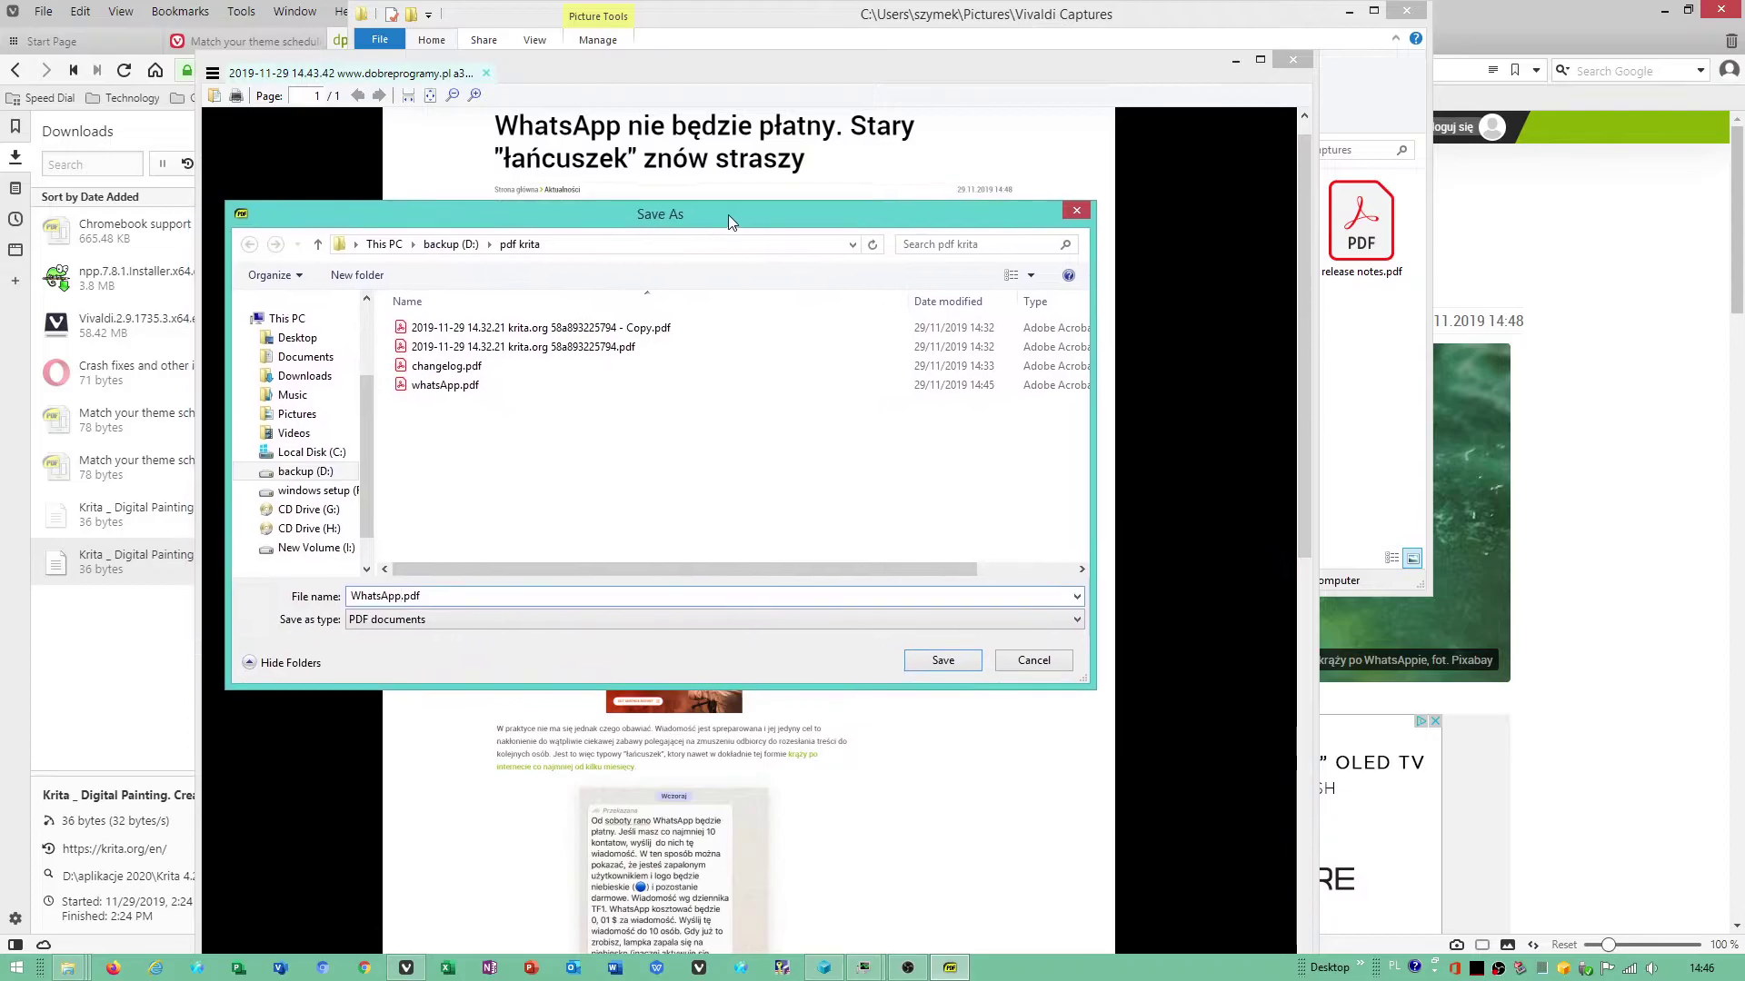
{"action": "left_click", "coordinate": [954, 55]}
{"action": "left_click", "coordinate": [818, 151]}
{"action": "right_click", "coordinate": [924, 152]}
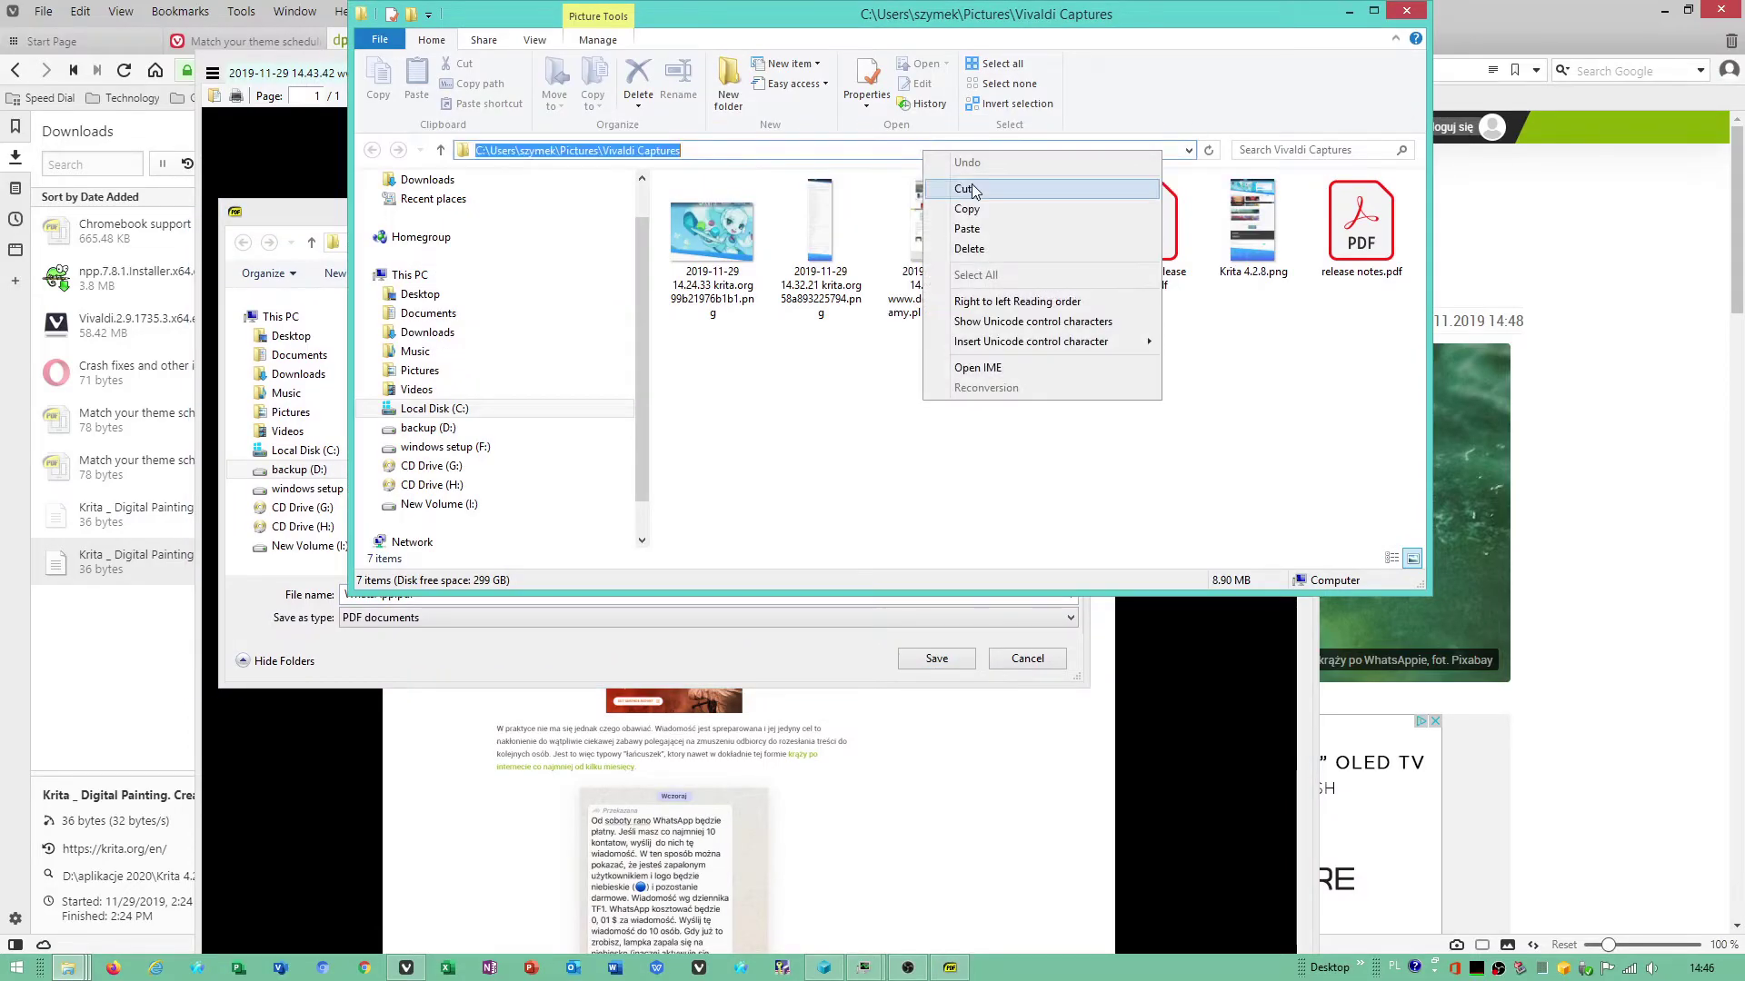
{"action": "left_click", "coordinate": [969, 209]}
Paste the path into the file name, go to Vivaldi Captures, and select the default name with PDF format
{"action": "left_click", "coordinate": [553, 592]}
{"action": "right_click", "coordinate": [466, 602]}
{"action": "left_click", "coordinate": [507, 683]}
{"action": "left_click", "coordinate": [937, 657]}
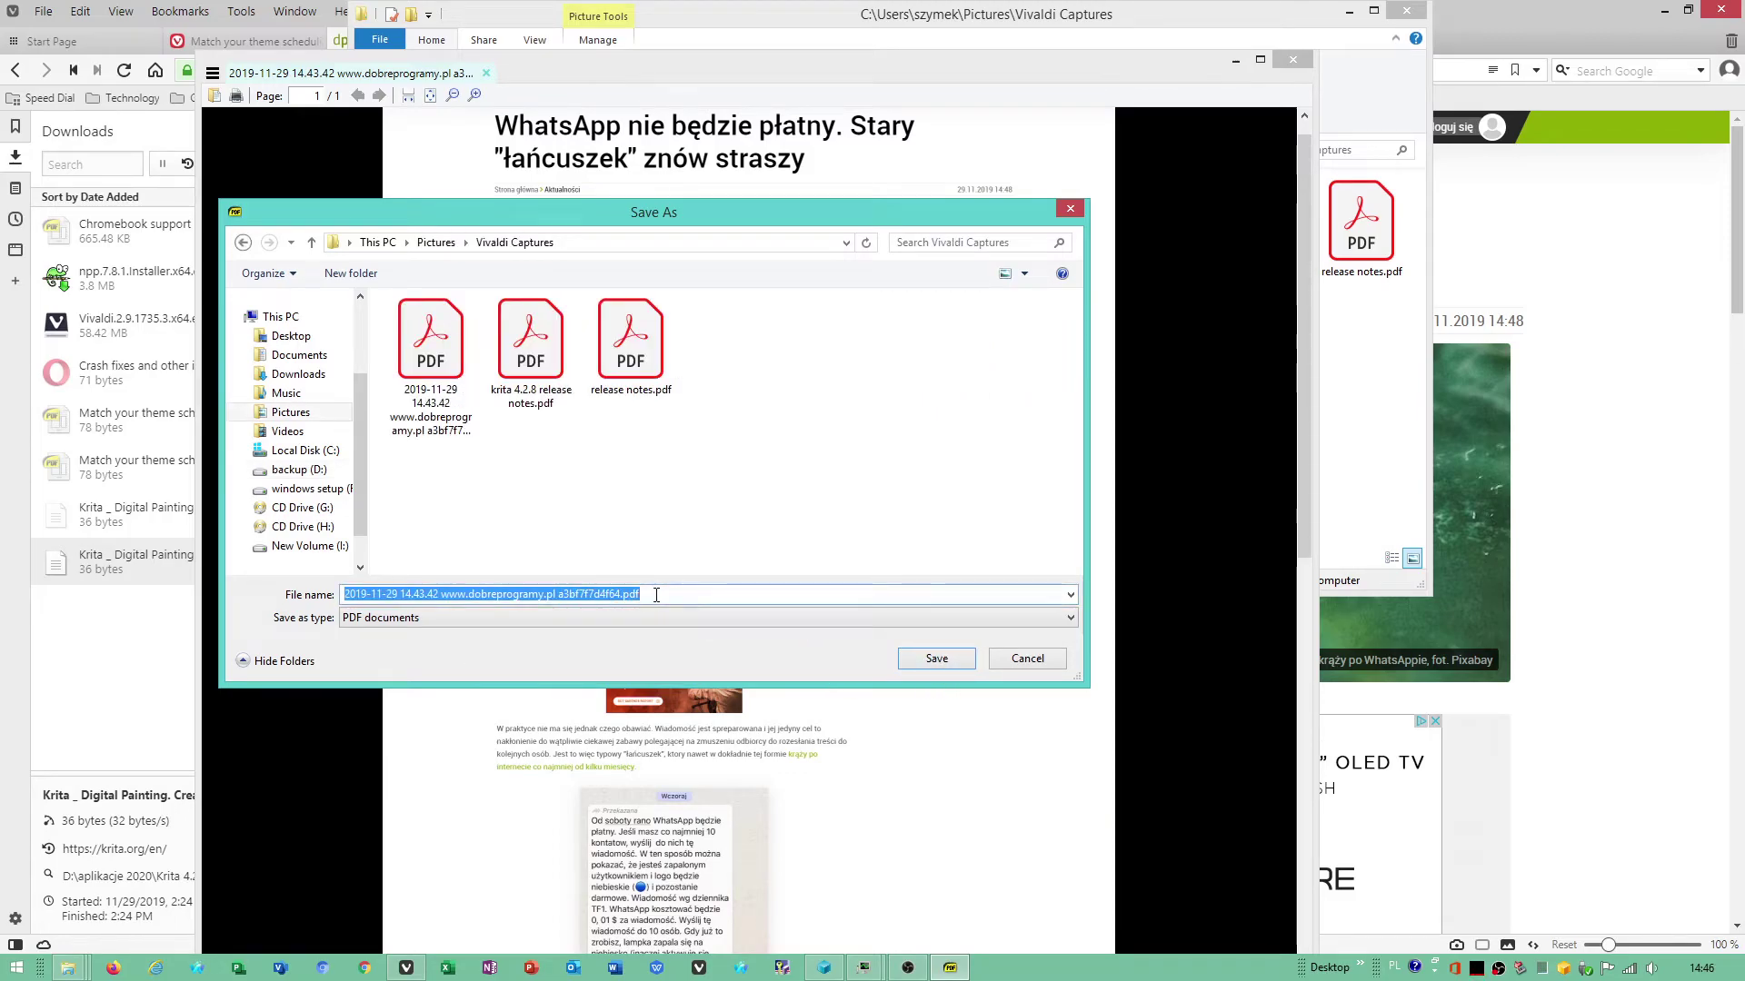
{"action": "left_click", "coordinate": [618, 595]}
{"action": "left_click_drag", "start_coordinate": [620, 595], "coordinate": [286, 599]}
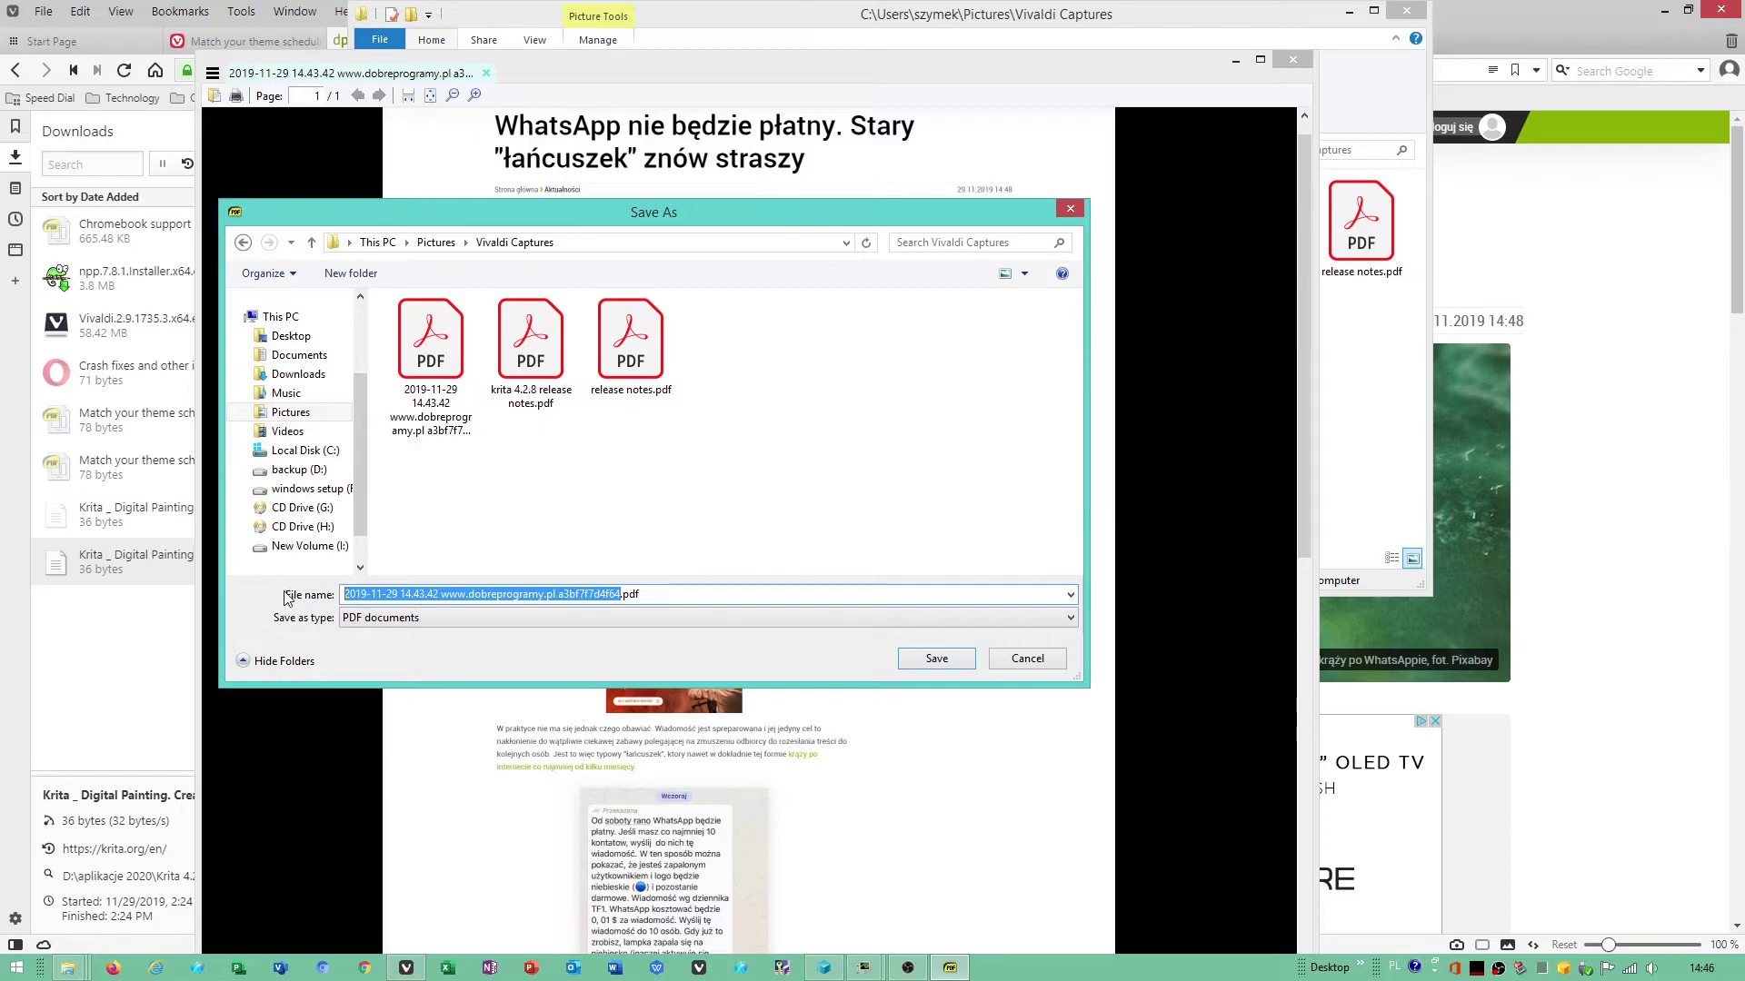
{"action": "type", "text": "Wha"}
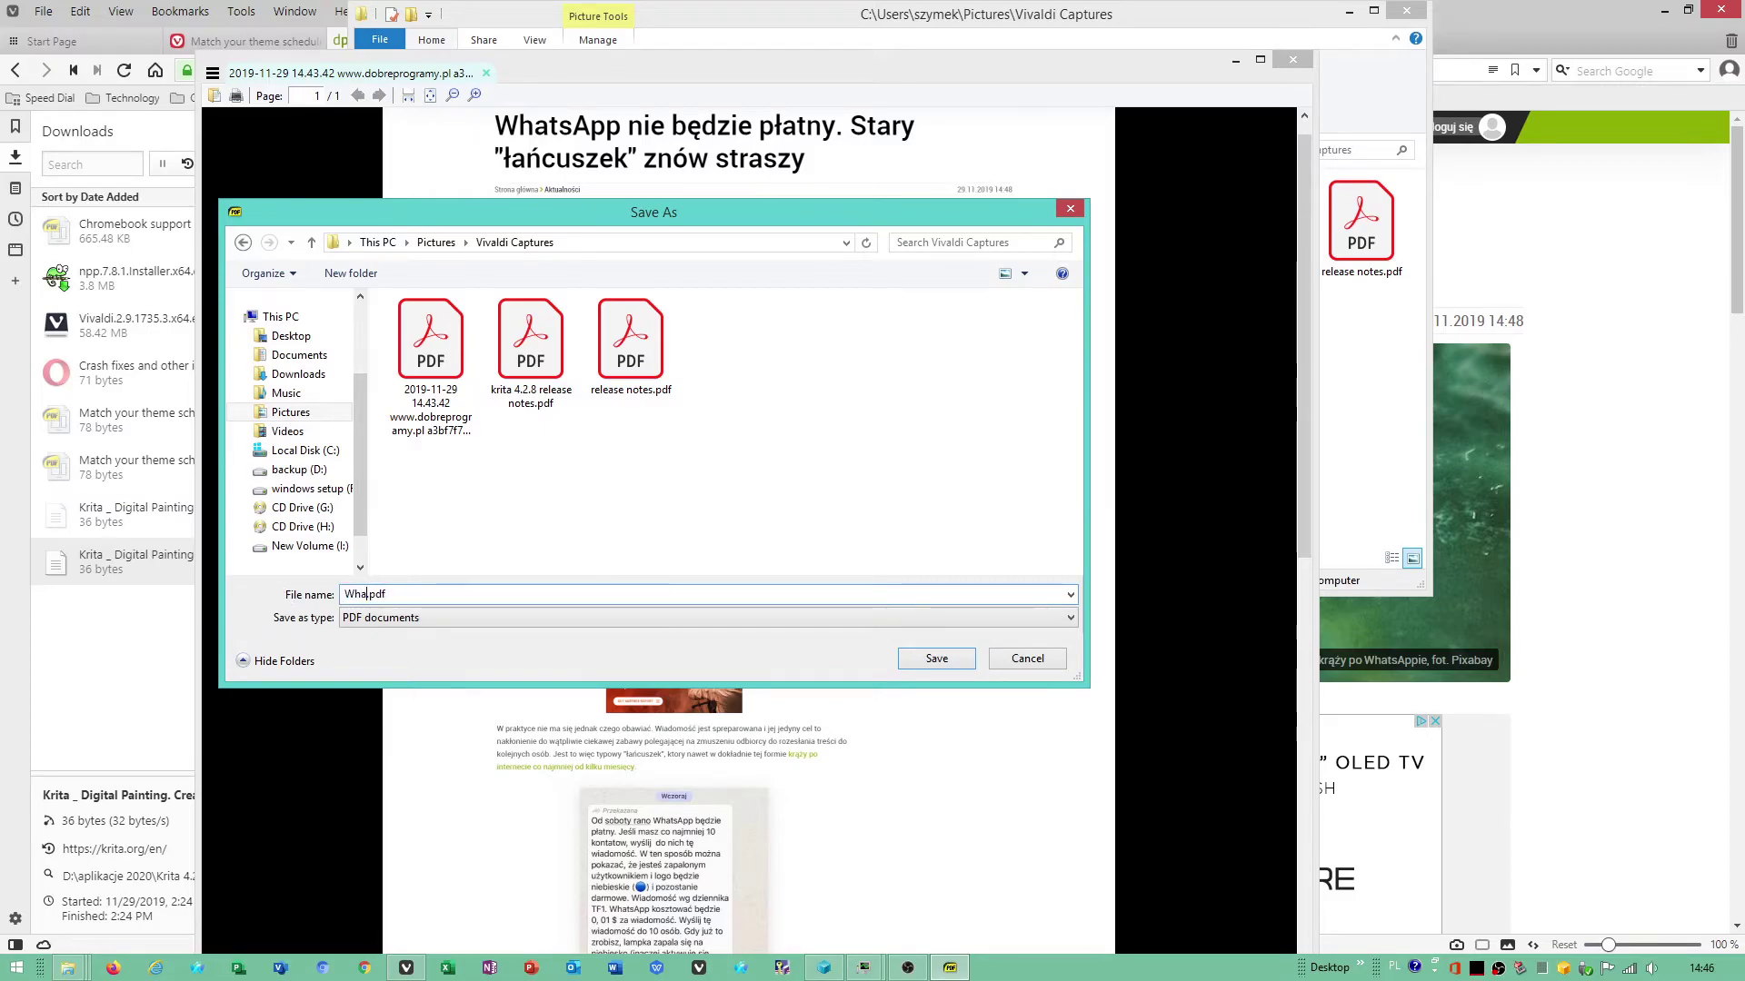
{"action": "type", "text": "sApp"}
{"action": "left_click", "coordinate": [463, 617]}
Save the capture, then select the new WhatsApp.pdf in the Vivaldi Captures Explorer window
{"action": "left_click", "coordinate": [937, 659]}
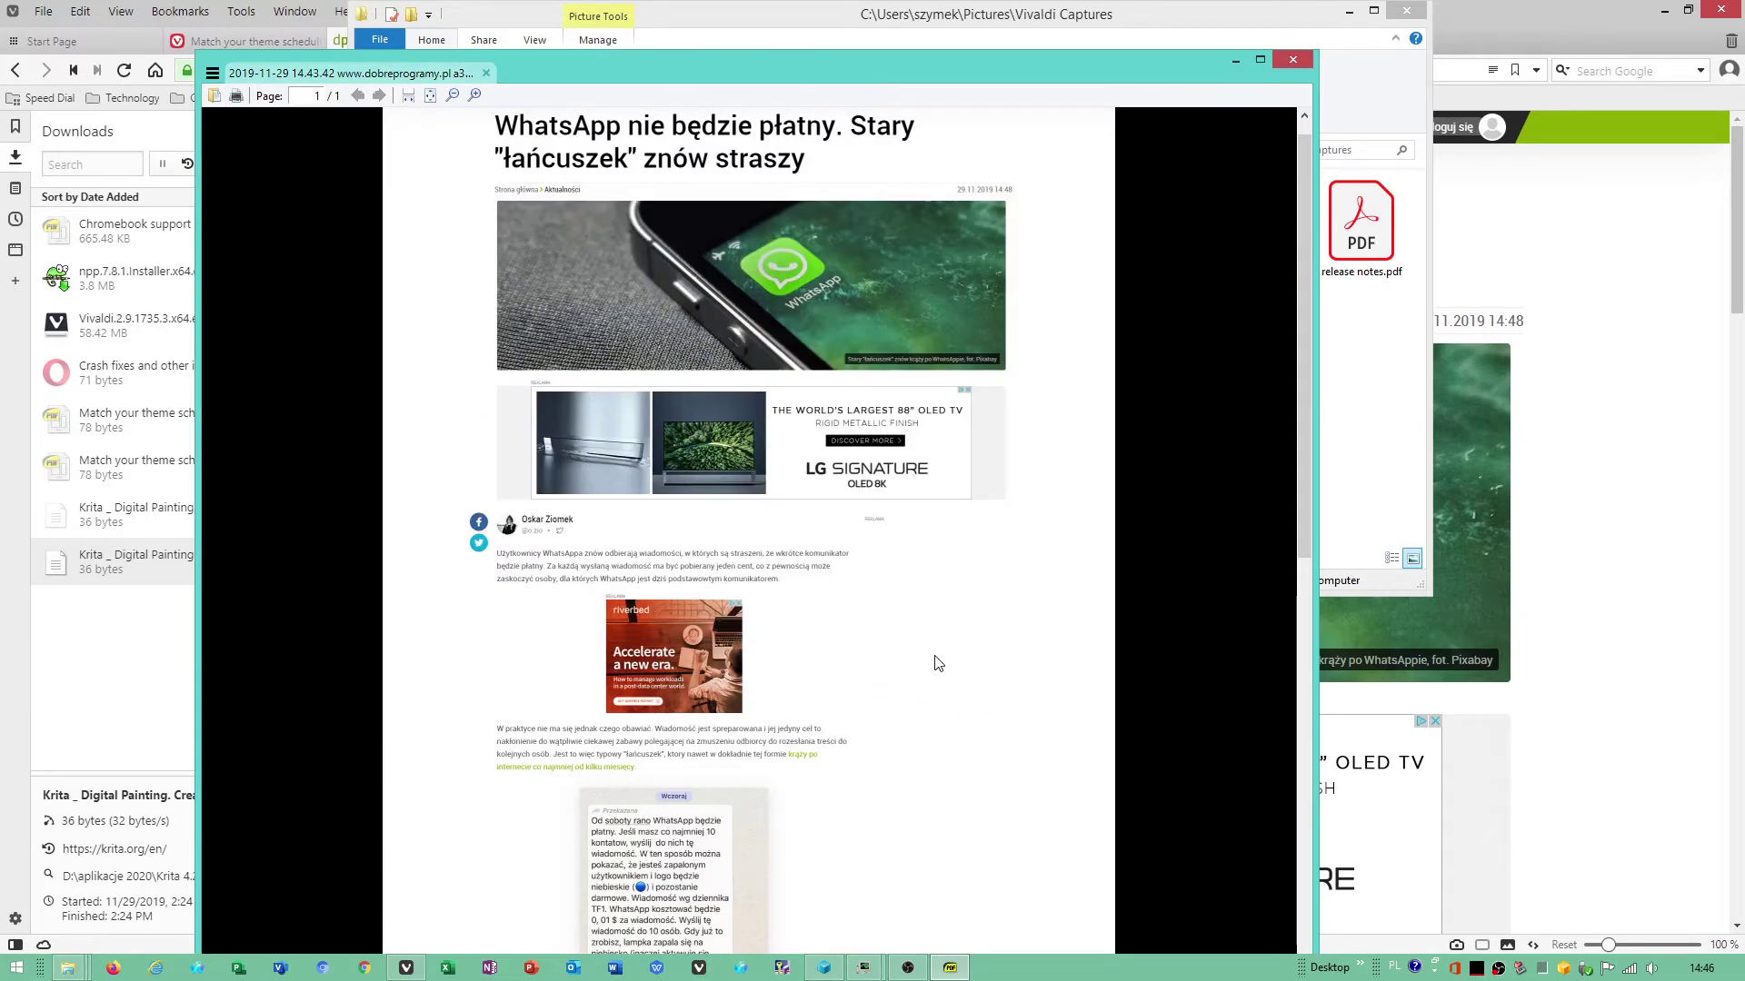
{"action": "left_click", "coordinate": [1387, 355]}
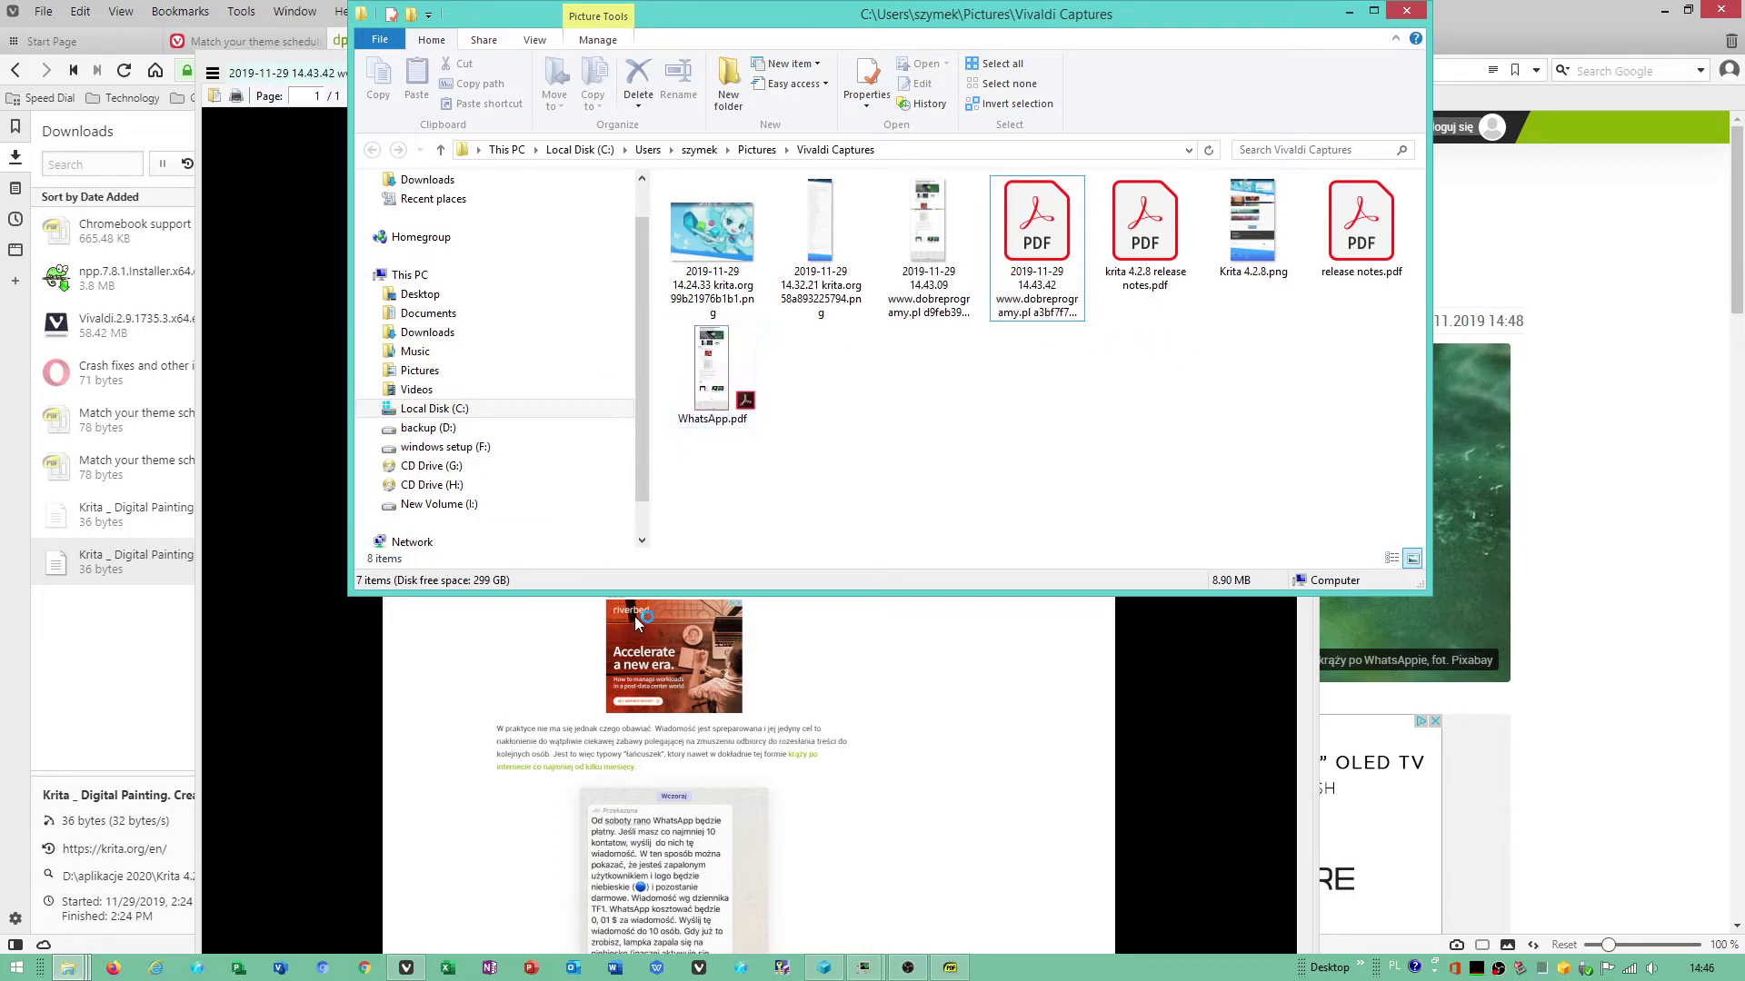
{"action": "left_click", "coordinate": [714, 383]}
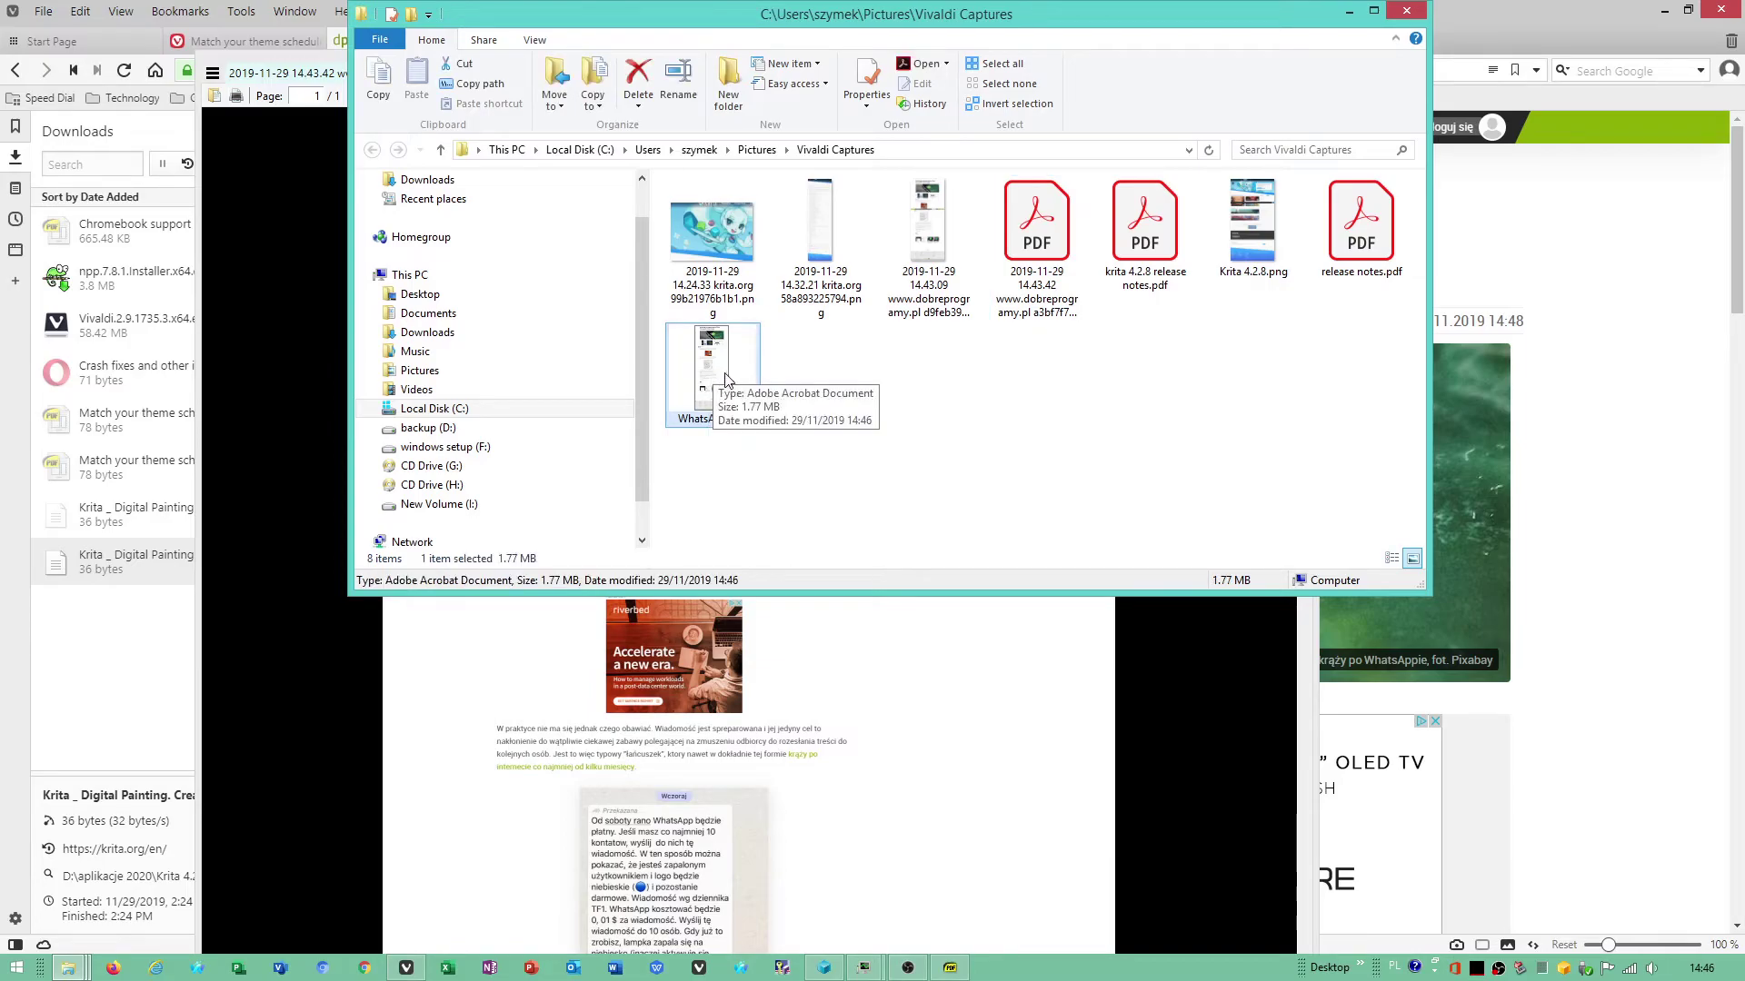
Open WhatsApp.pdf in Acrobat and zoom the page view to 66.7%
{"action": "double_click", "coordinate": [725, 375]}
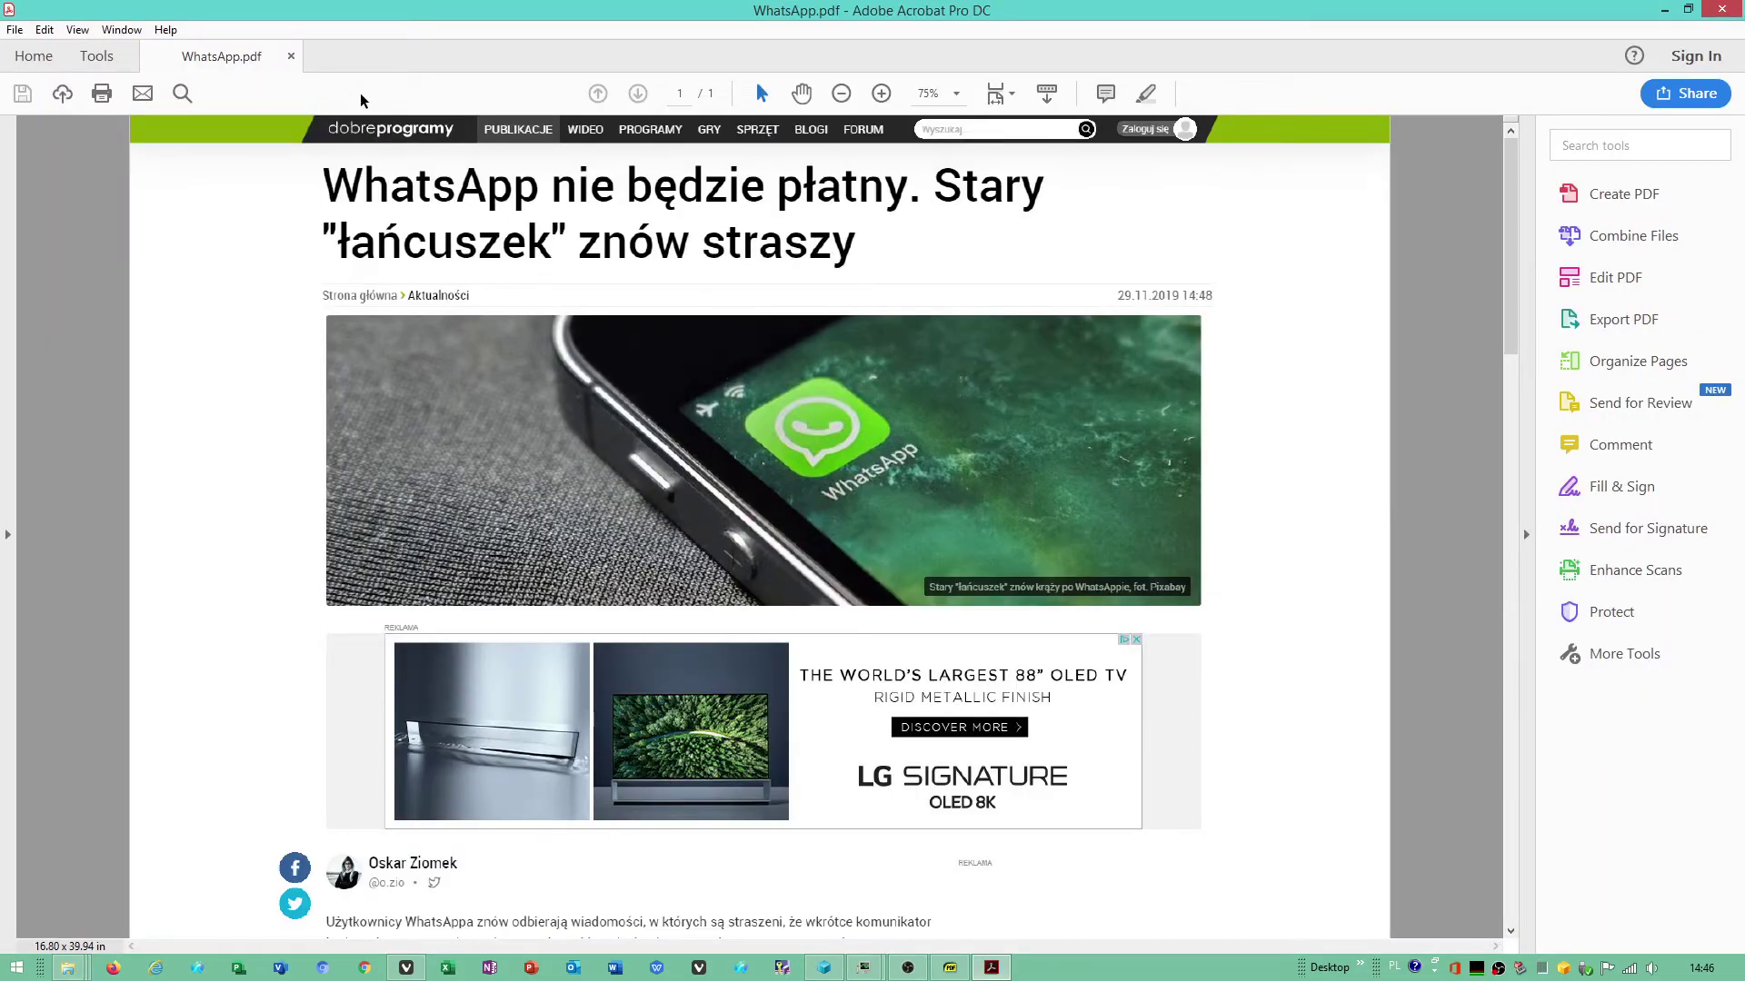
{"action": "left_click", "coordinate": [881, 93]}
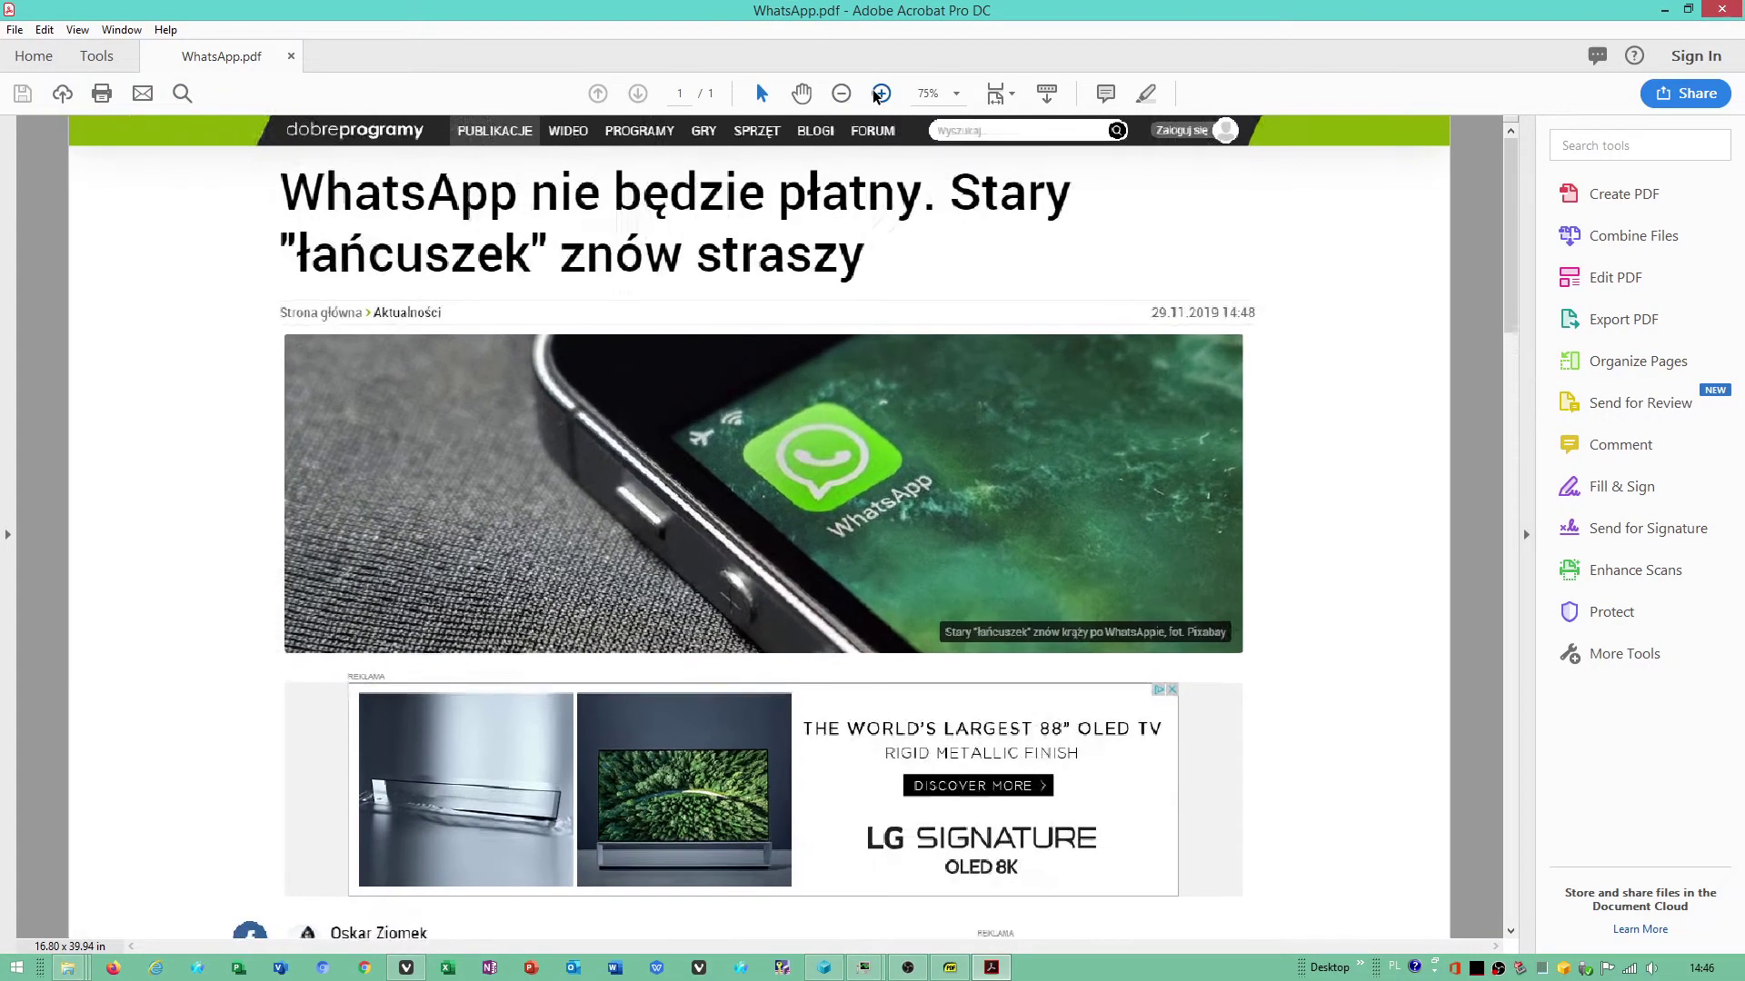
{"action": "left_click", "coordinate": [837, 93]}
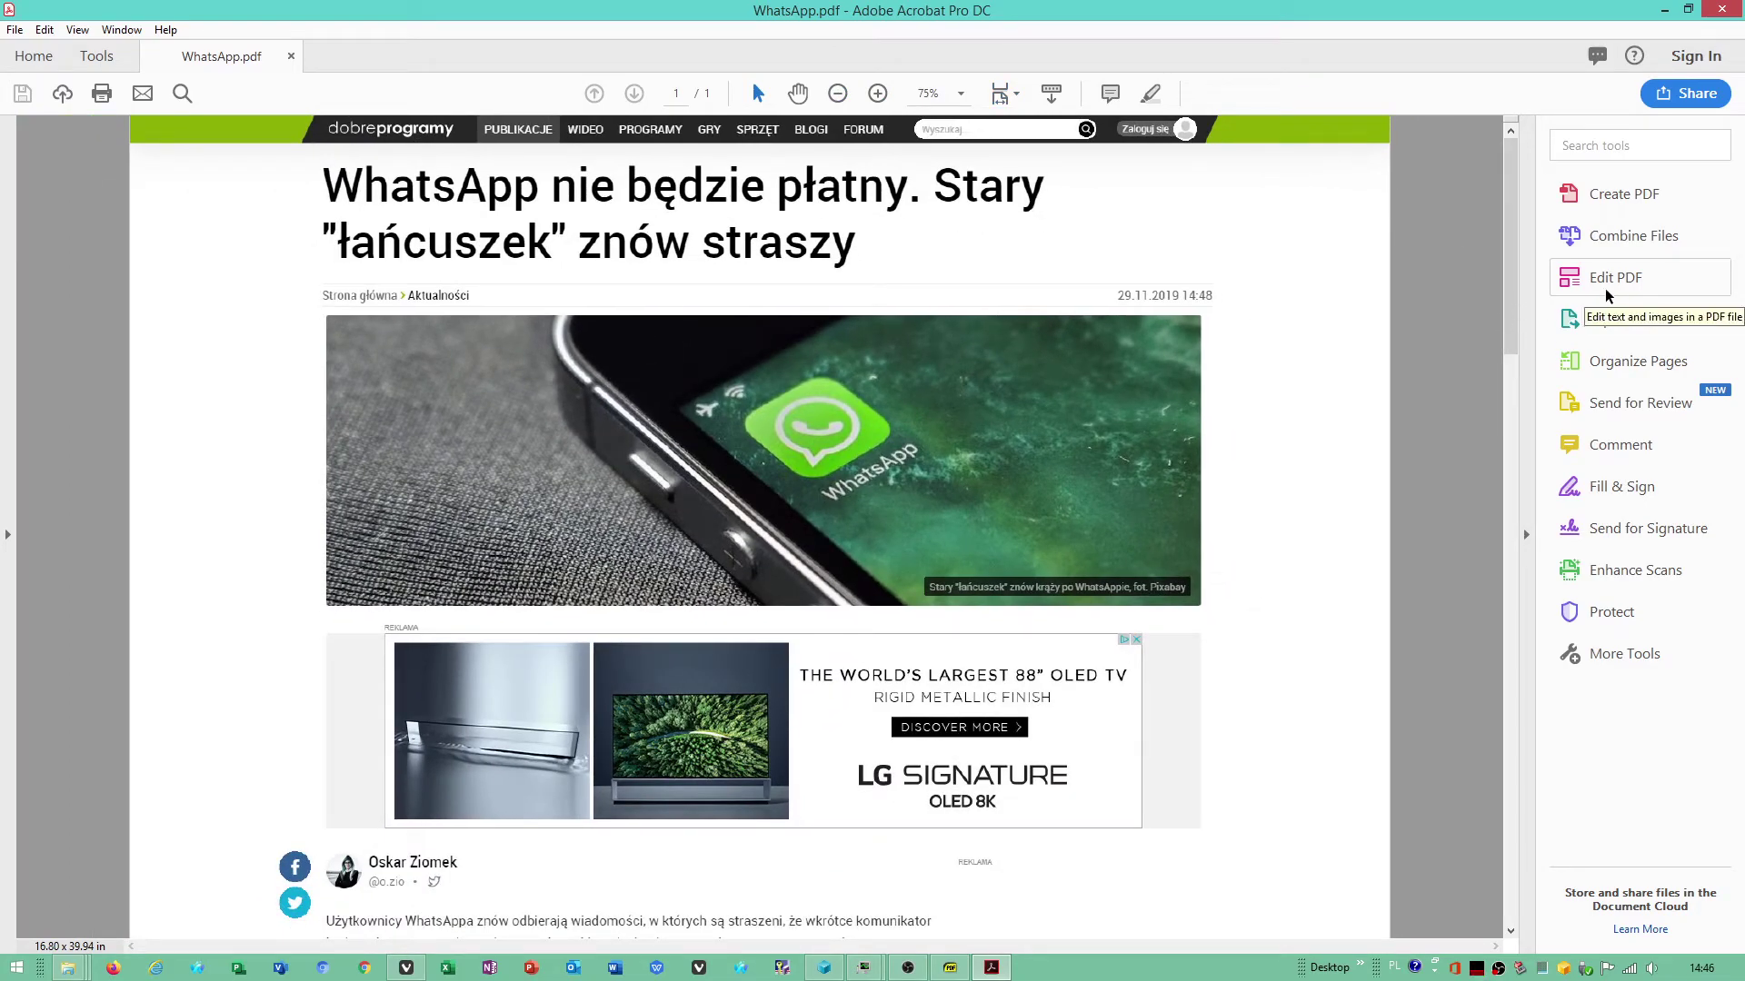
{"action": "mouse_move", "coordinate": [1510, 259]}
{"action": "left_mouse_down"}
{"action": "mouse_move", "coordinate": [1511, 901]}
{"action": "mouse_move", "coordinate": [1510, 136]}
{"action": "left_mouse_up"}
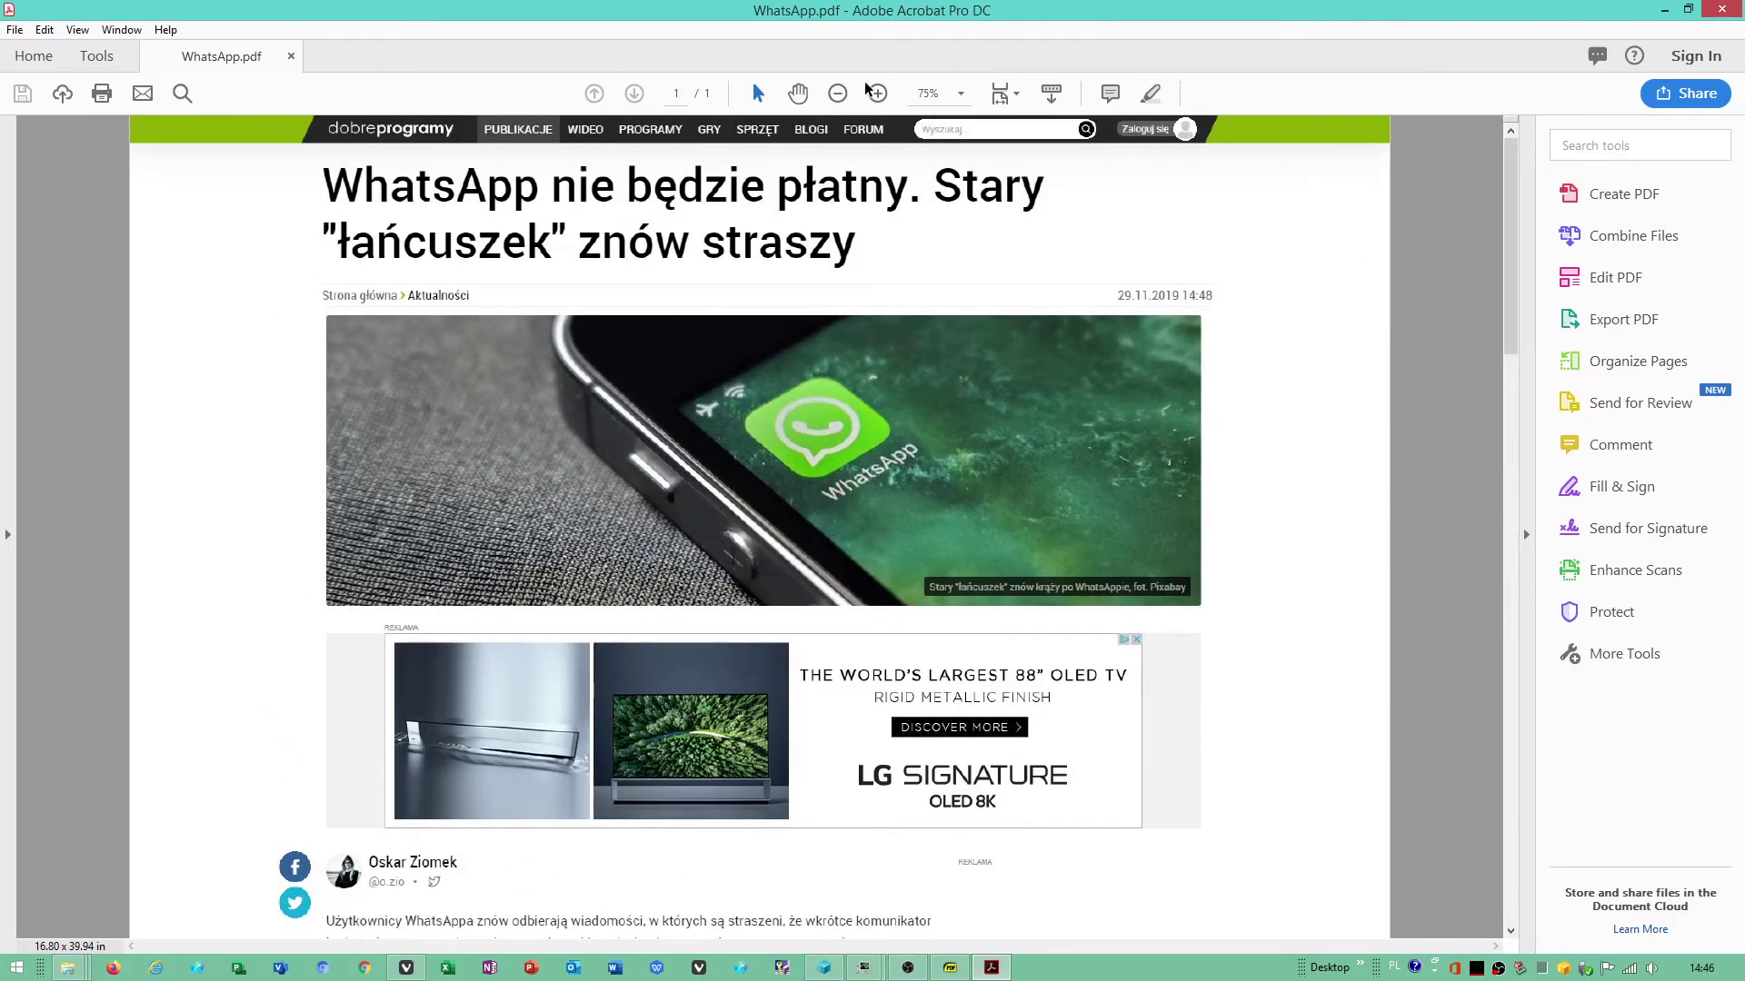
{"action": "left_click", "coordinate": [837, 92]}
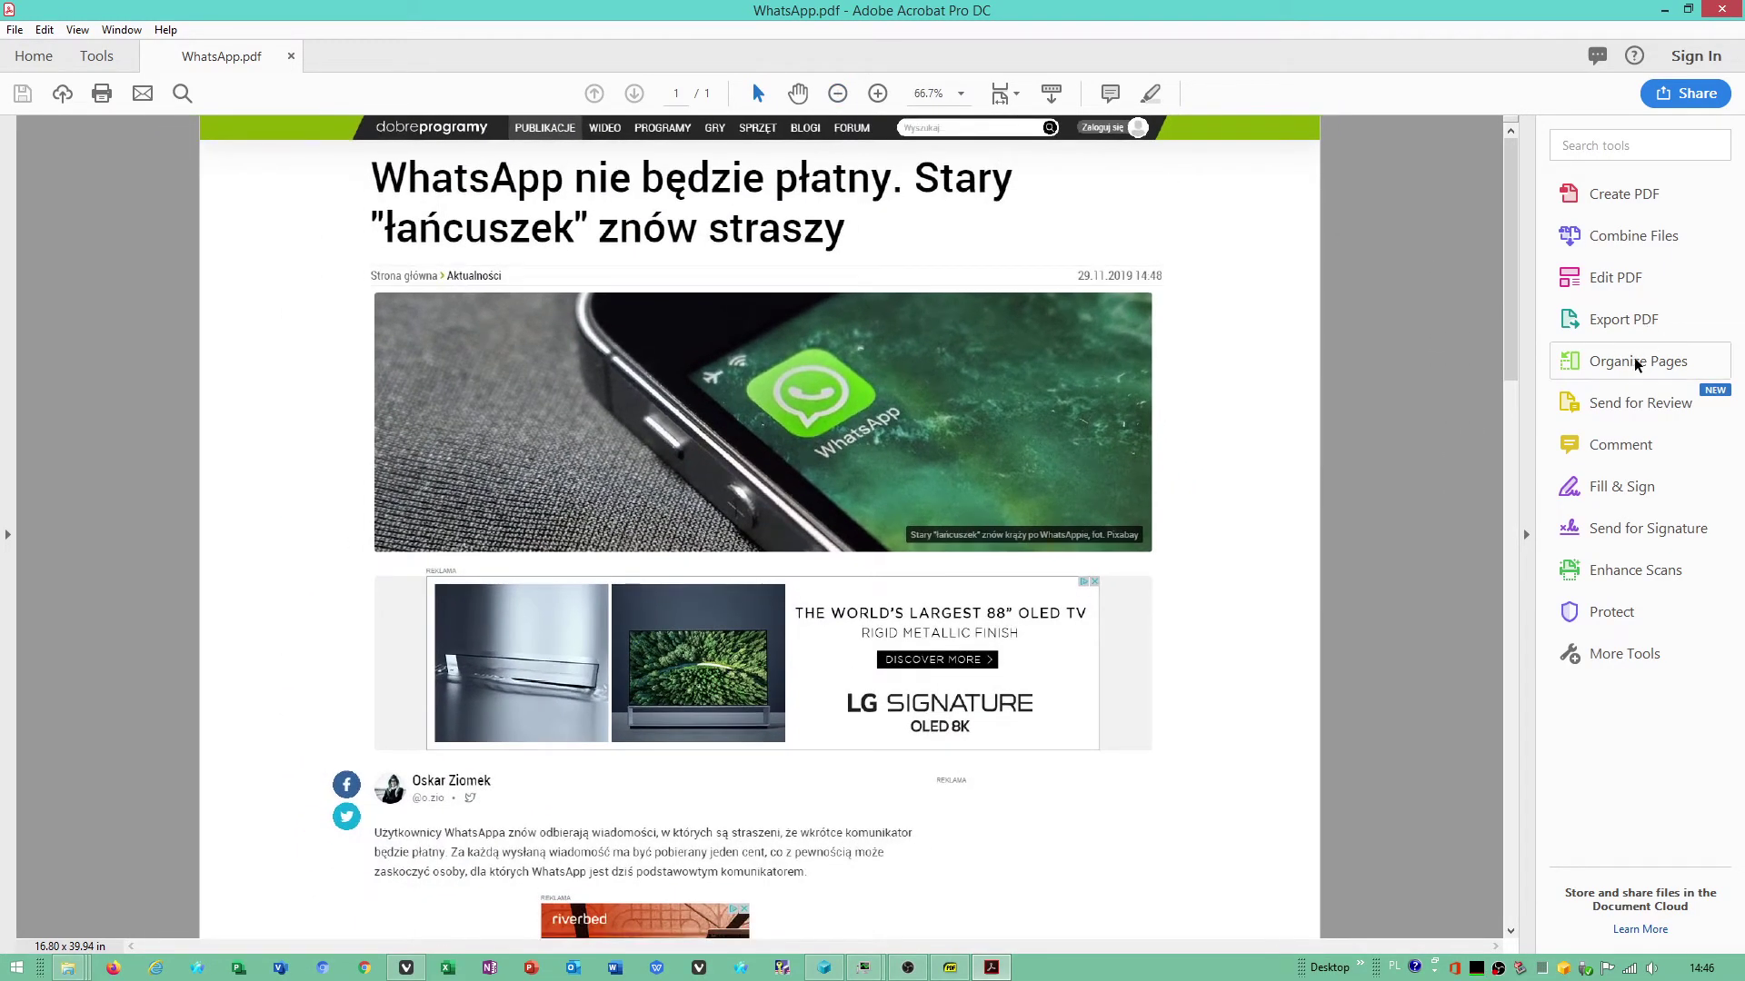
Start Edit PDF from the Tools pane so Acrobat recognizes the page text
{"action": "left_click", "coordinate": [1616, 283]}
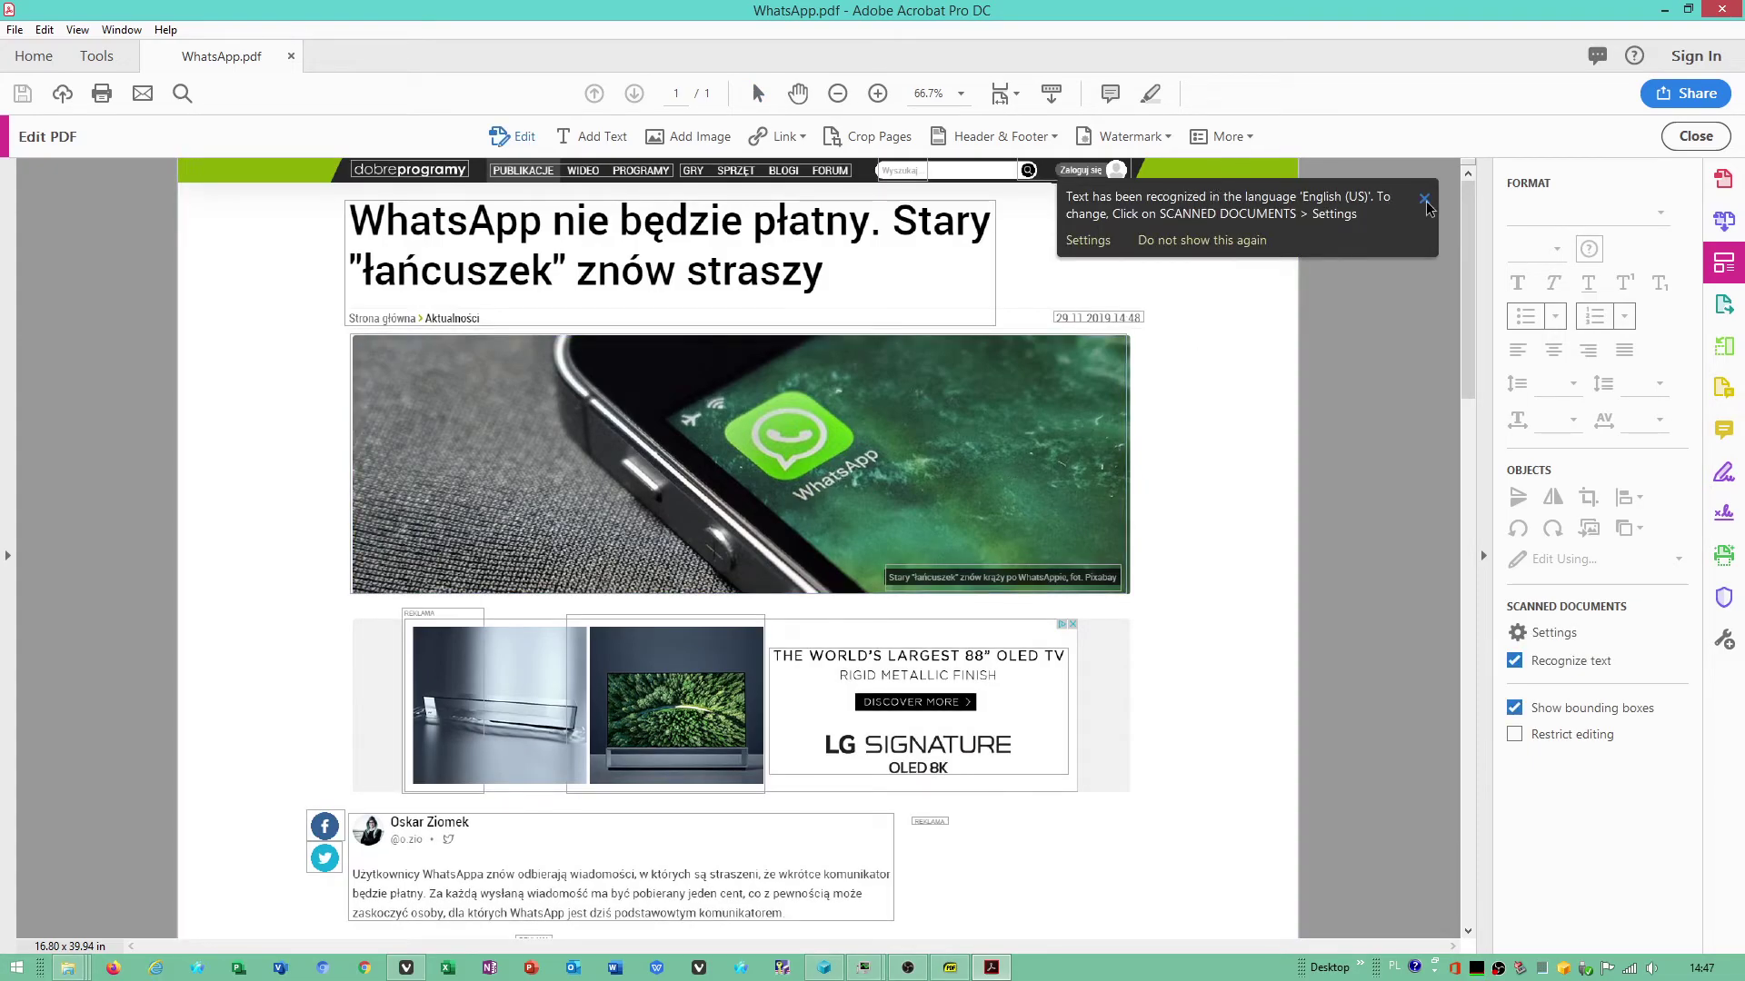
Dismiss the recognition notice and select a text block, the WhatsApp photo and the headline
{"action": "left_click", "coordinate": [1426, 206]}
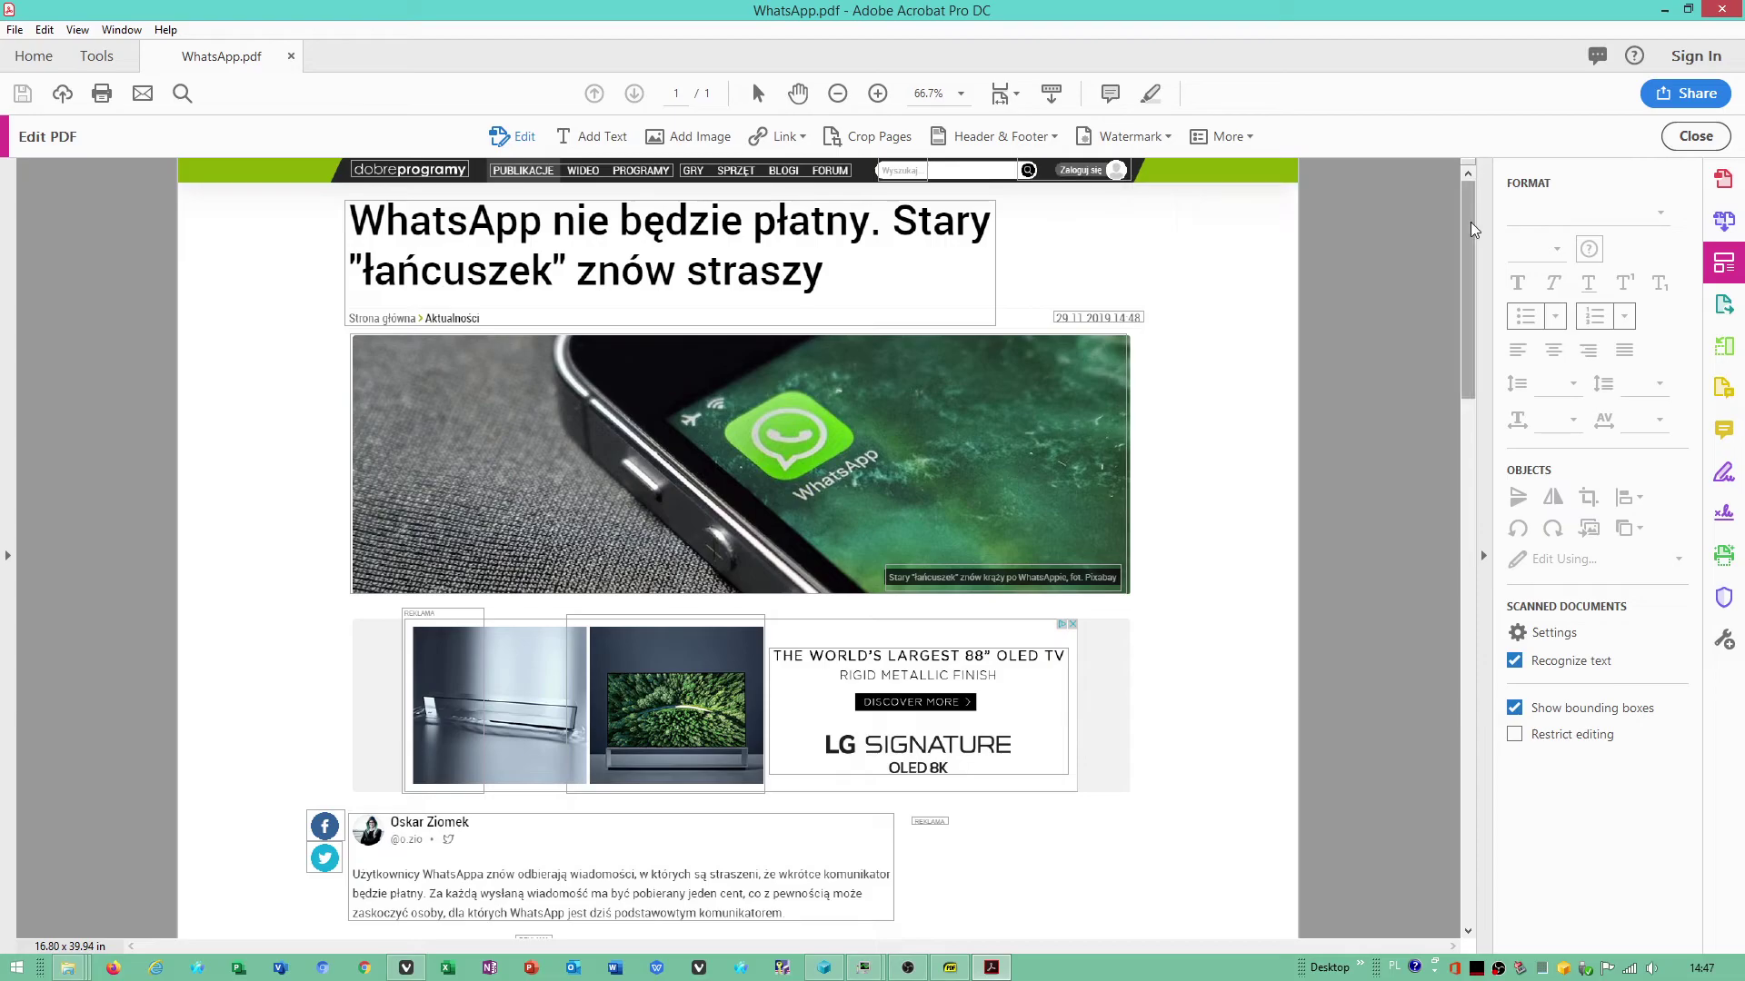
{"action": "scroll", "coordinate": [1368, 515], "scroll_direction": "down", "scroll_amount": 5}
{"action": "scroll", "coordinate": [1367, 516], "scroll_direction": "down", "scroll_amount": 3}
{"action": "scroll", "coordinate": [1367, 515], "scroll_direction": "down", "scroll_amount": 2}
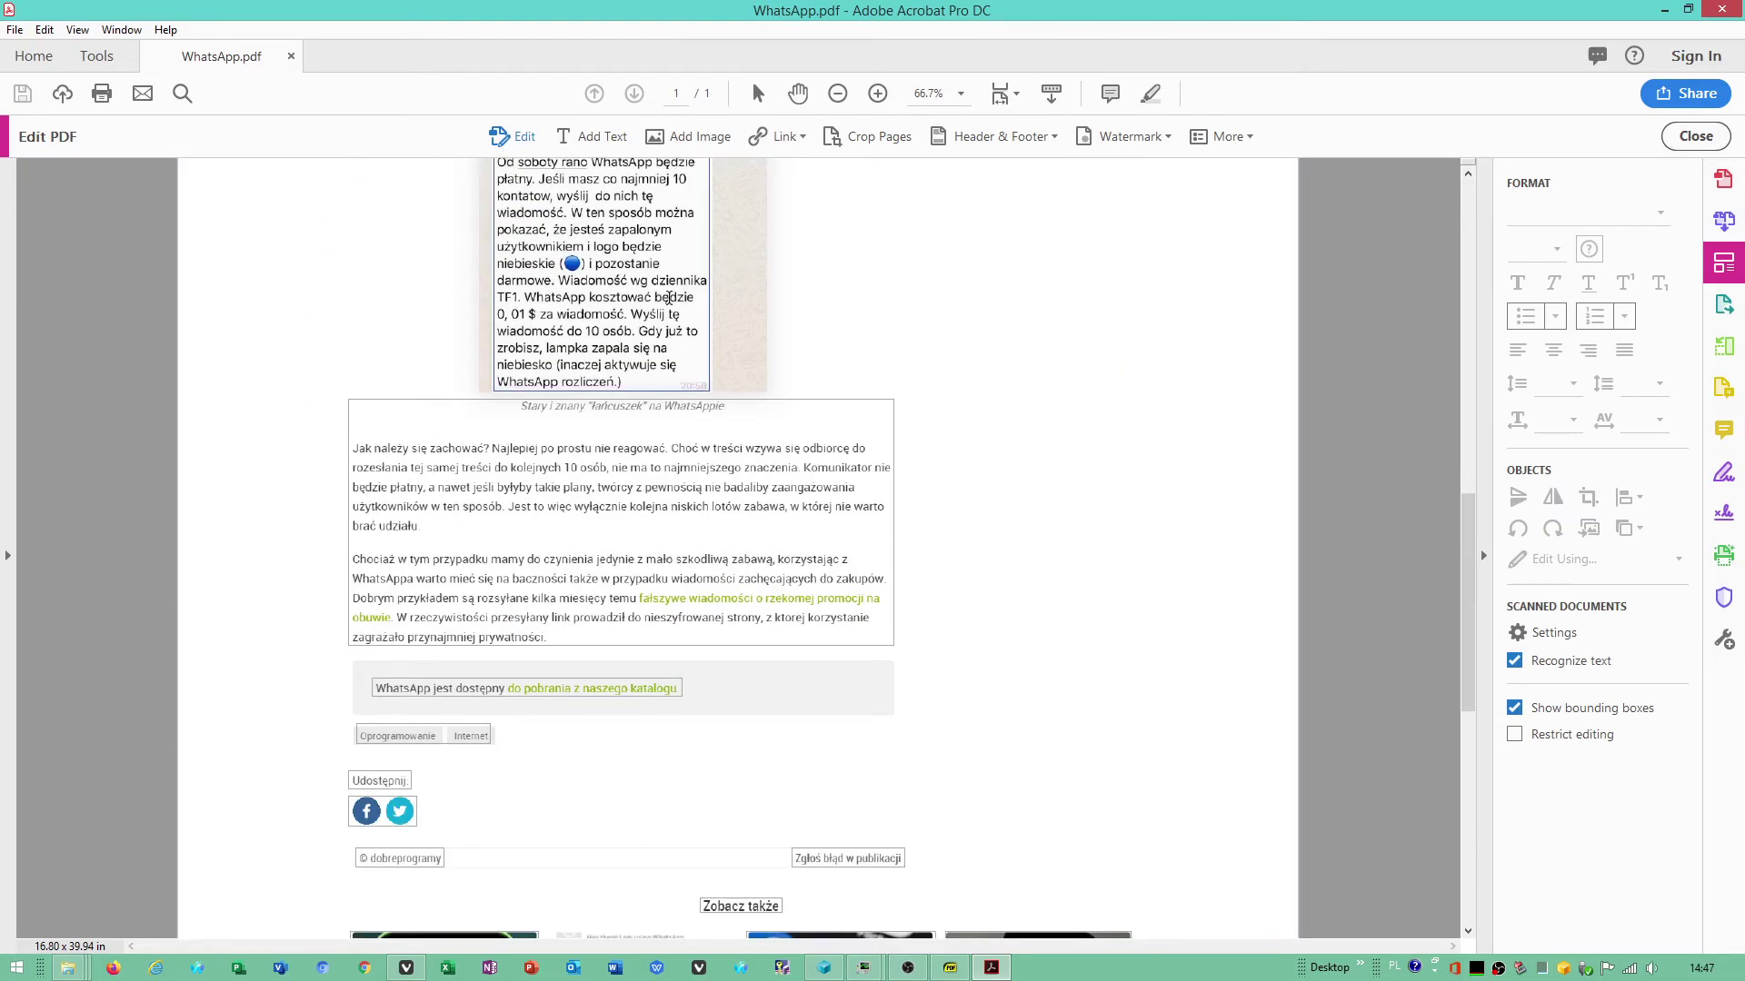
{"action": "left_click", "coordinate": [675, 303]}
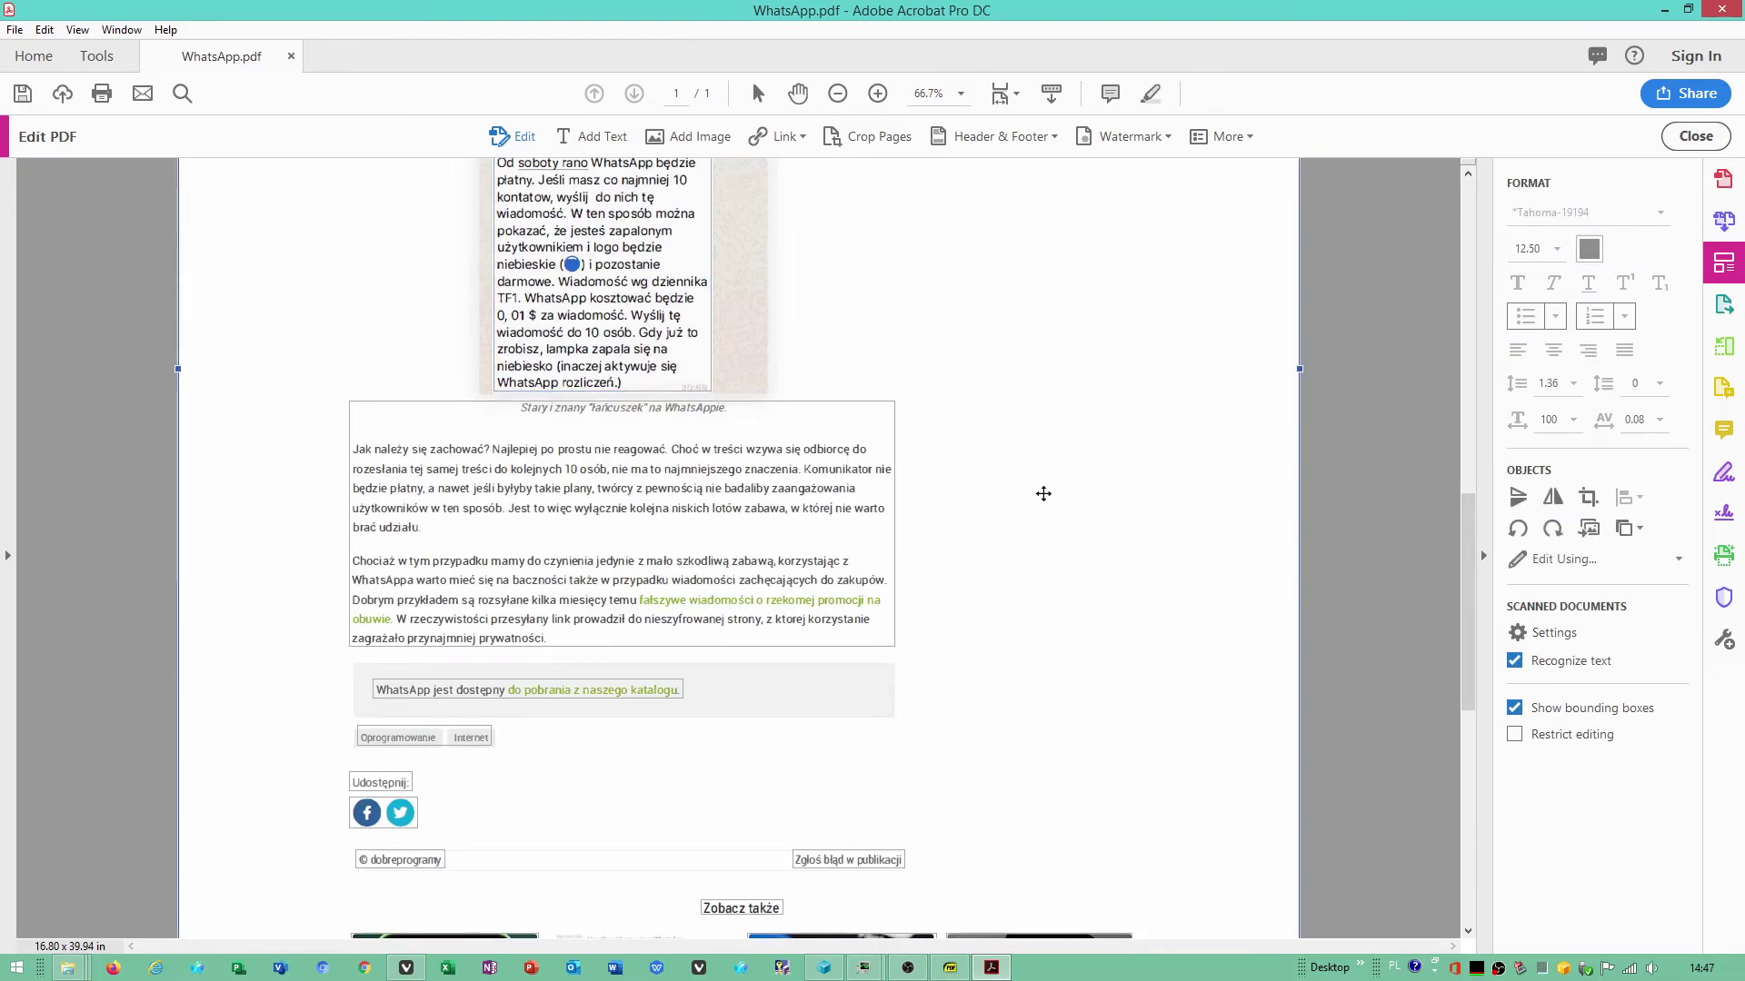
{"action": "mouse_move", "coordinate": [1466, 599]}
{"action": "left_mouse_down"}
{"action": "mouse_move", "coordinate": [1459, 732]}
{"action": "mouse_move", "coordinate": [1449, 257]}
{"action": "left_mouse_up"}
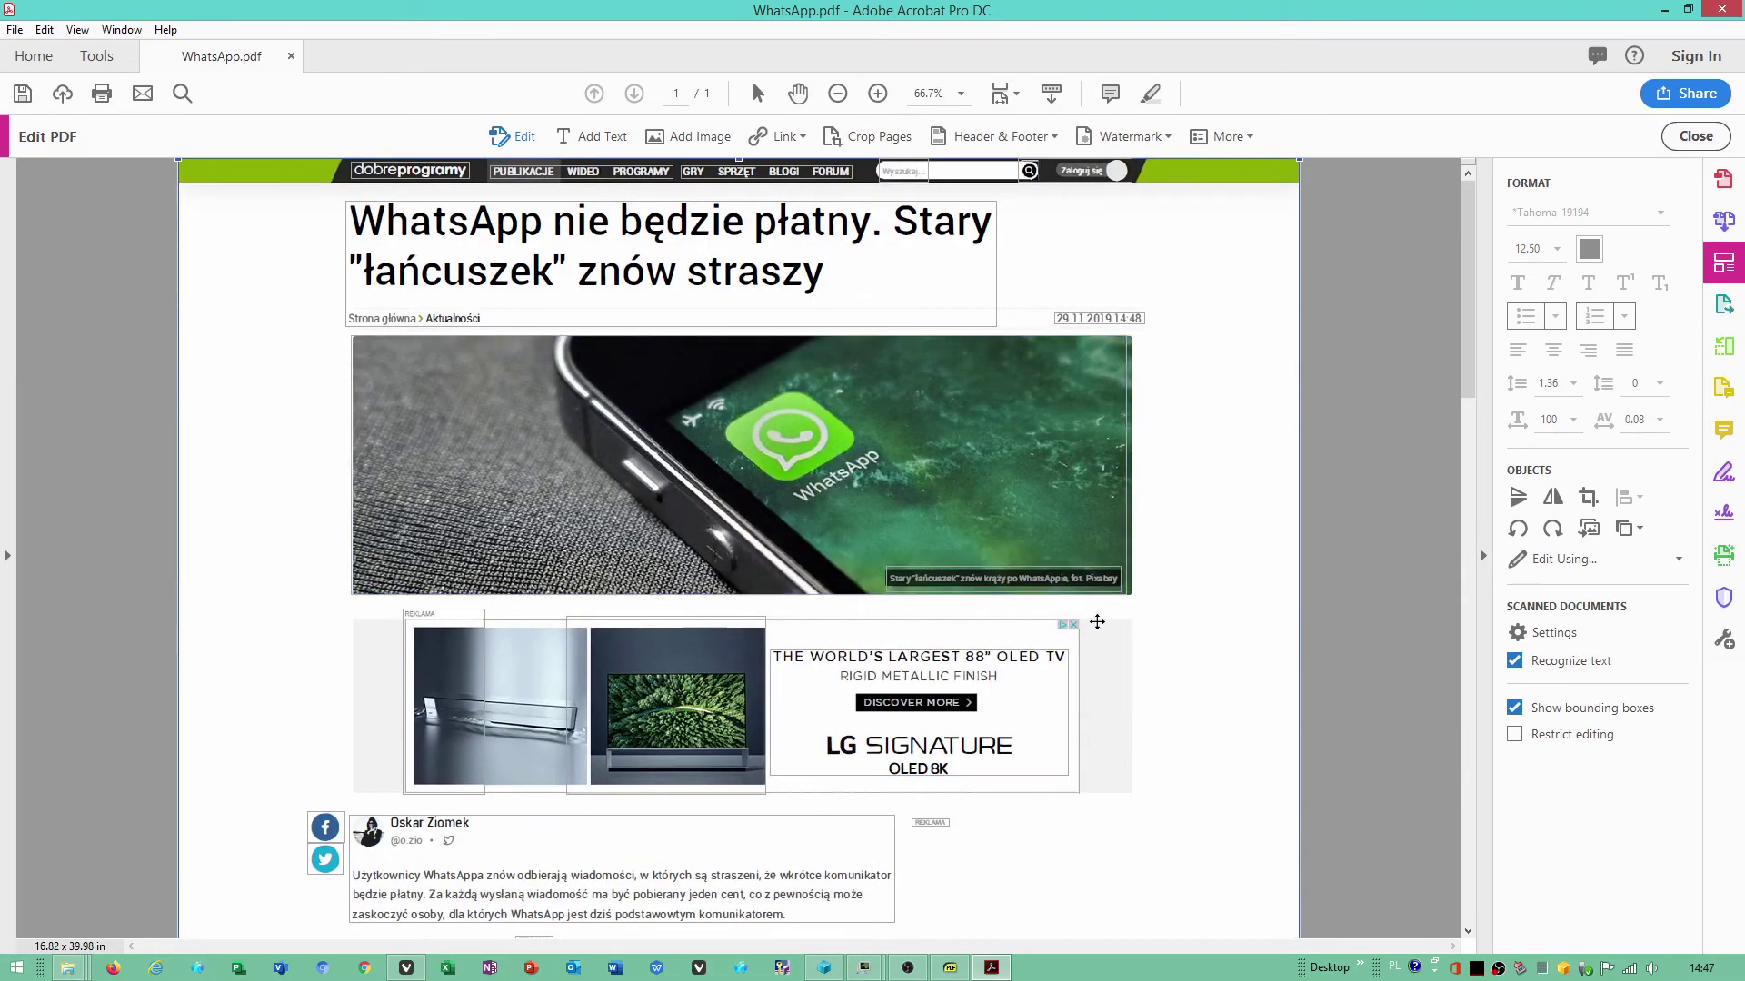
{"action": "left_click", "coordinate": [519, 444]}
{"action": "left_click", "coordinate": [395, 232]}
Save the PDF, uncheck Show bounding boxes, and switch to OBS Studio
{"action": "left_click", "coordinate": [23, 94]}
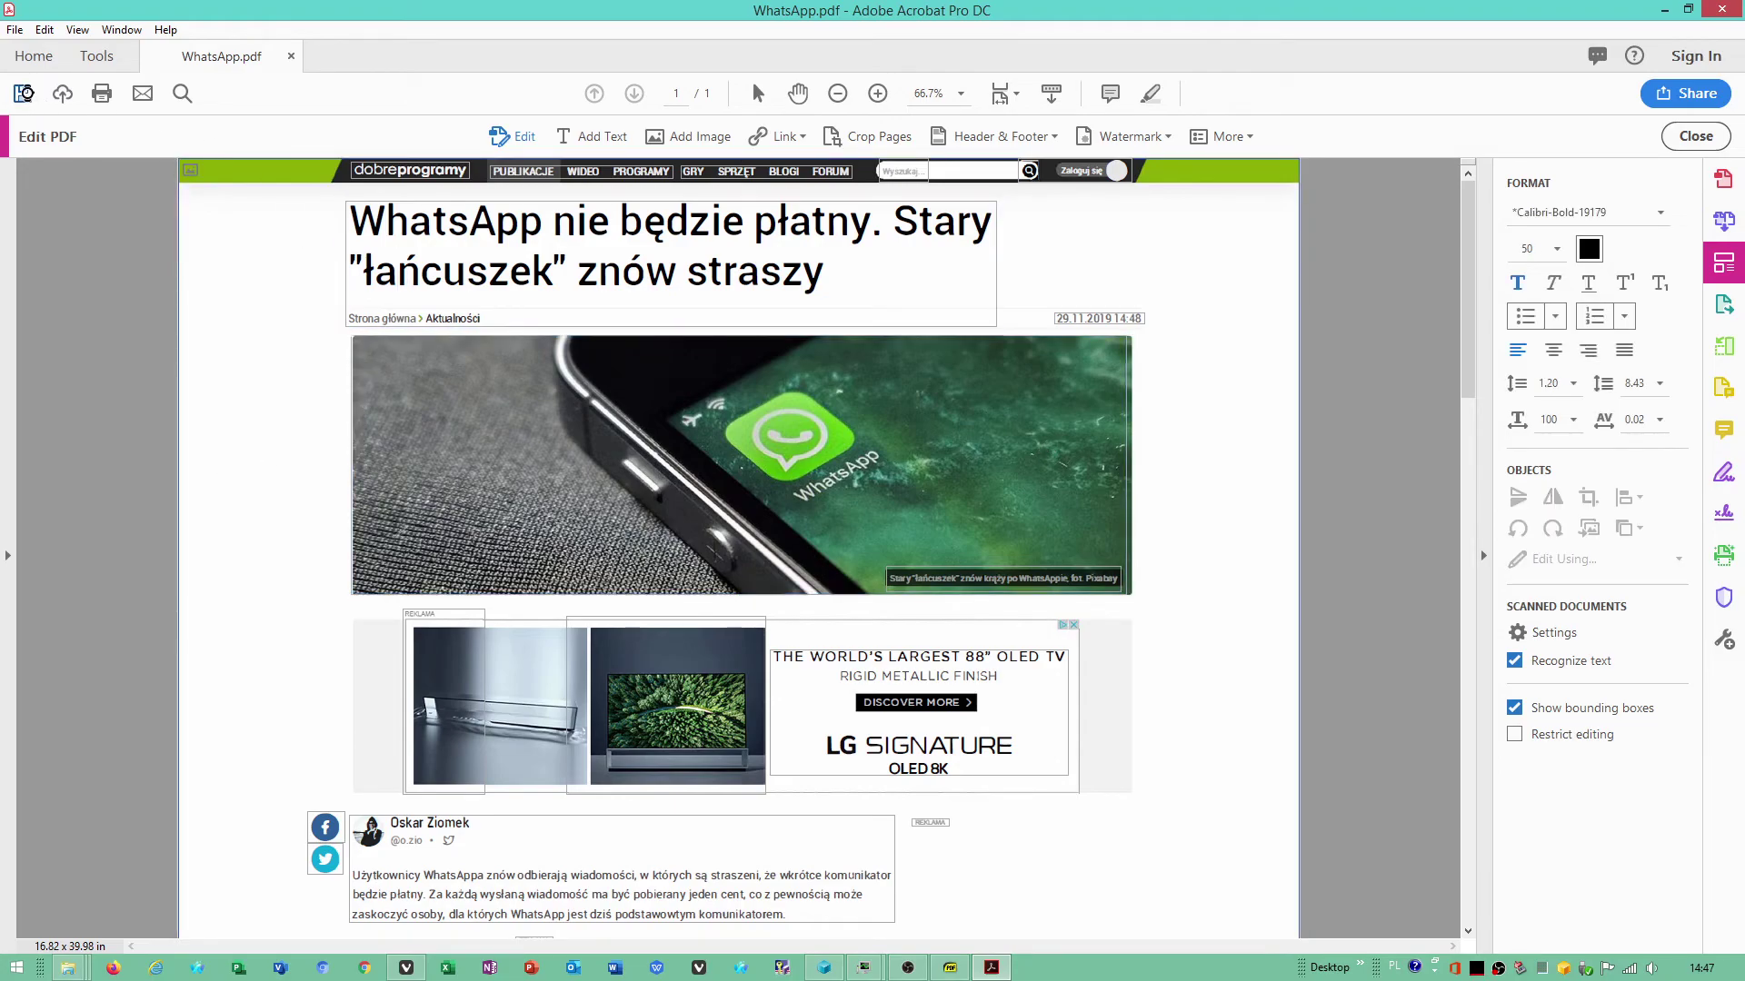
{"action": "scroll", "coordinate": [891, 753], "scroll_direction": "down", "scroll_amount": 5}
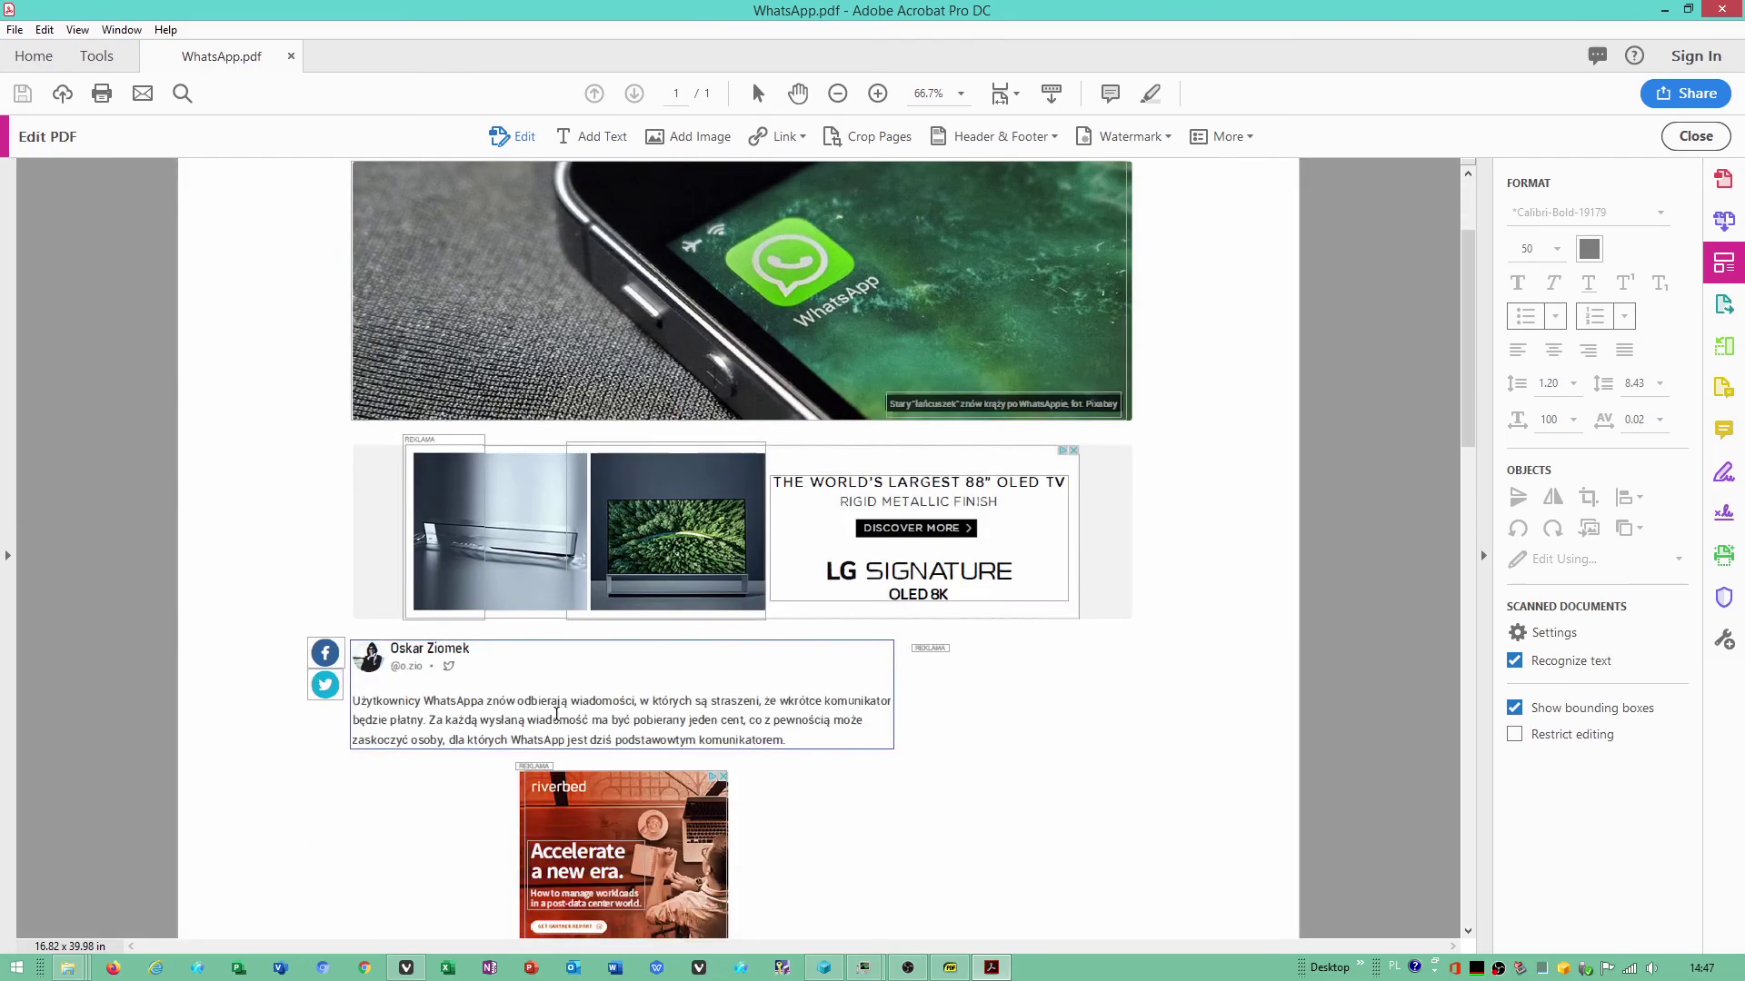
{"action": "scroll", "coordinate": [892, 752], "scroll_direction": "down", "scroll_amount": 5}
{"action": "scroll", "coordinate": [891, 752], "scroll_direction": "down", "scroll_amount": 5}
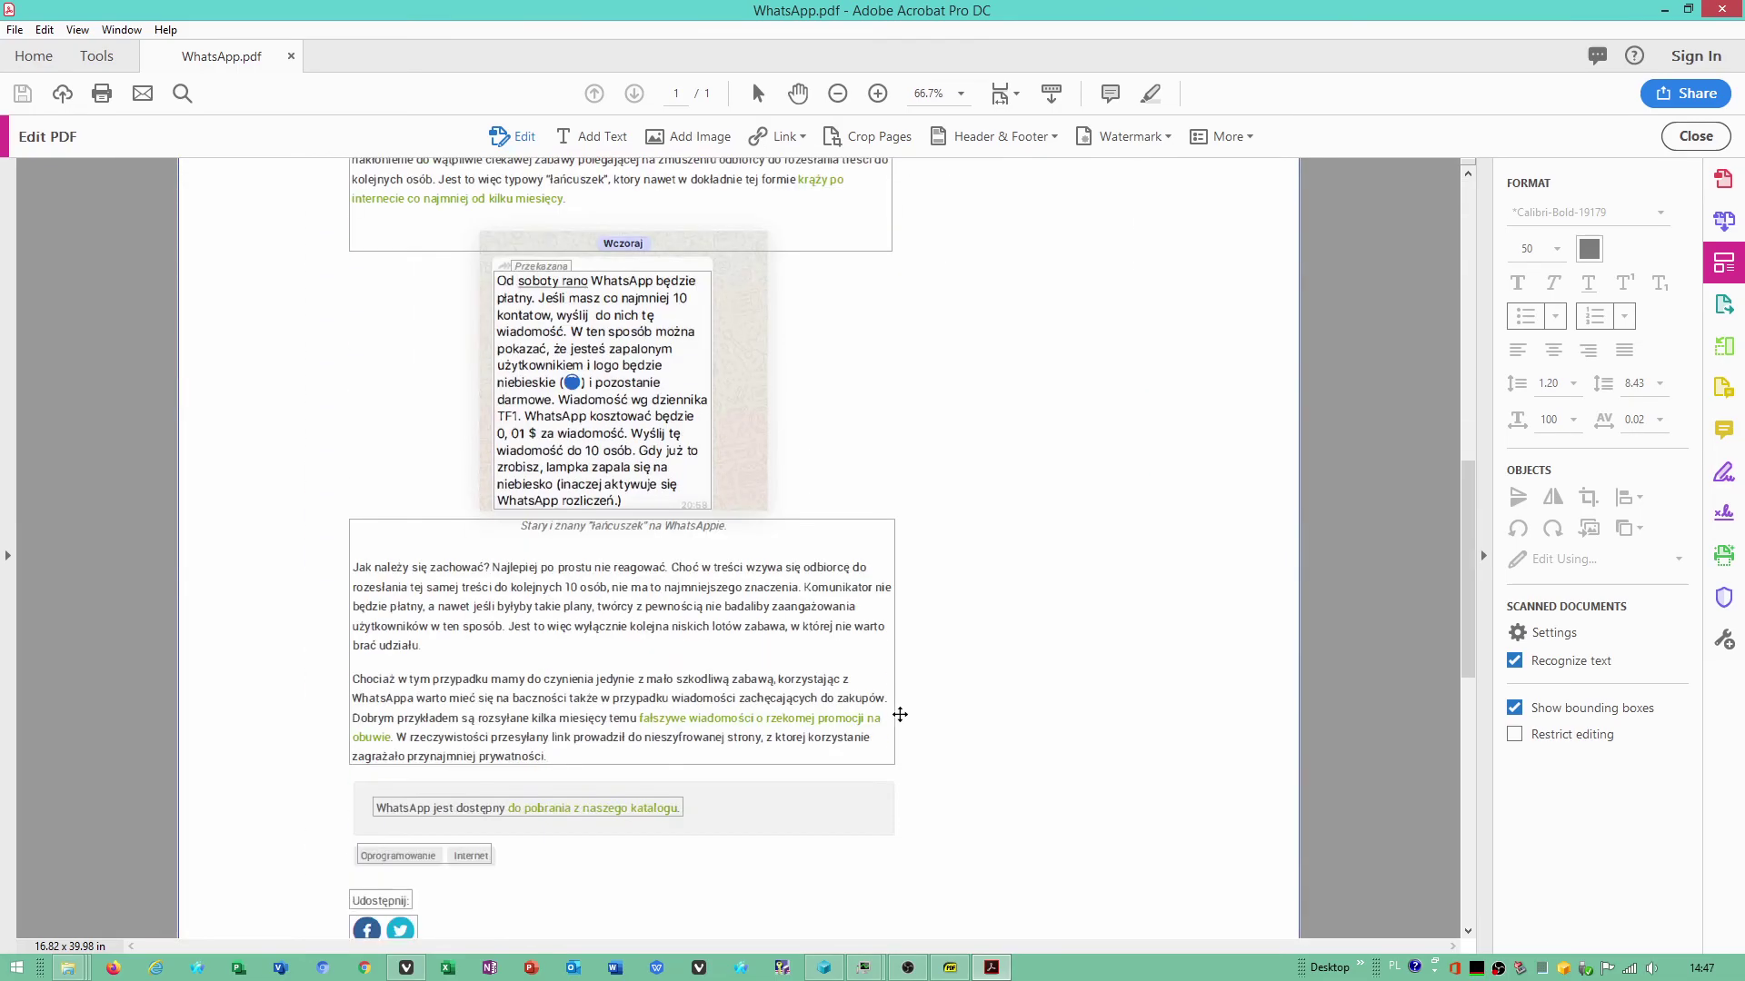
{"action": "scroll", "coordinate": [891, 753], "scroll_direction": "down", "scroll_amount": 3}
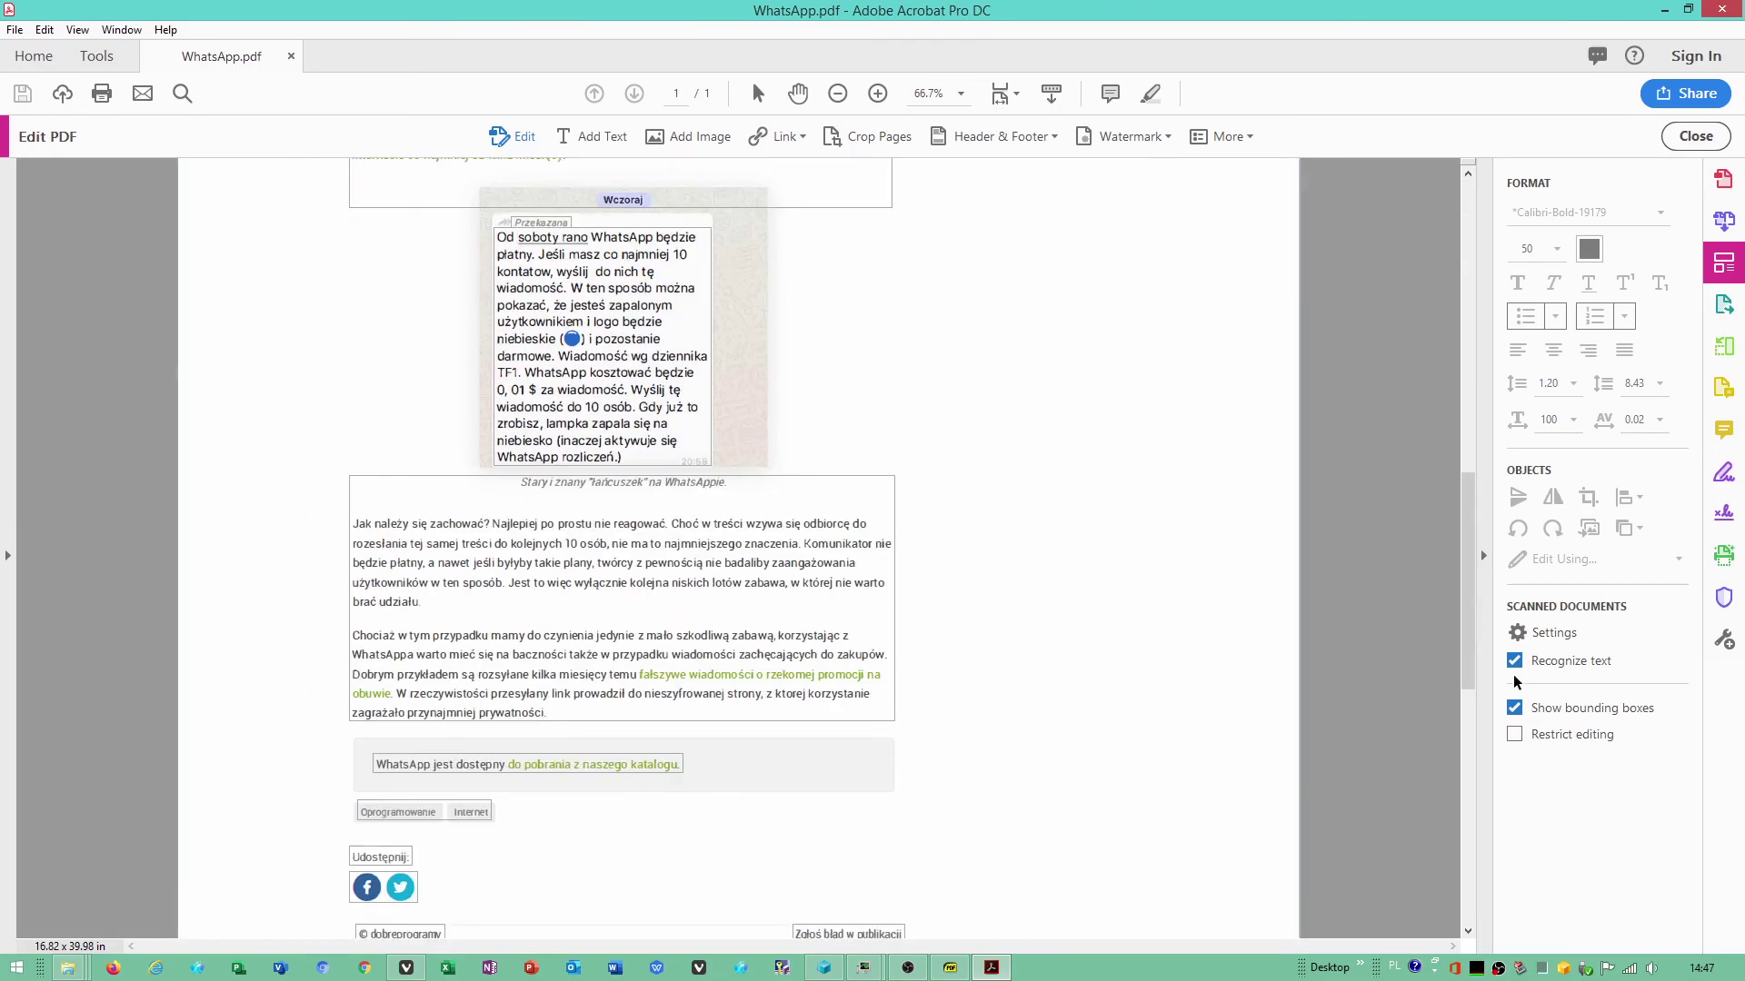
{"action": "left_click", "coordinate": [1515, 707]}
{"action": "scroll", "coordinate": [982, 553], "scroll_direction": "up", "scroll_amount": 5}
{"action": "scroll", "coordinate": [982, 553], "scroll_direction": "up", "scroll_amount": 5}
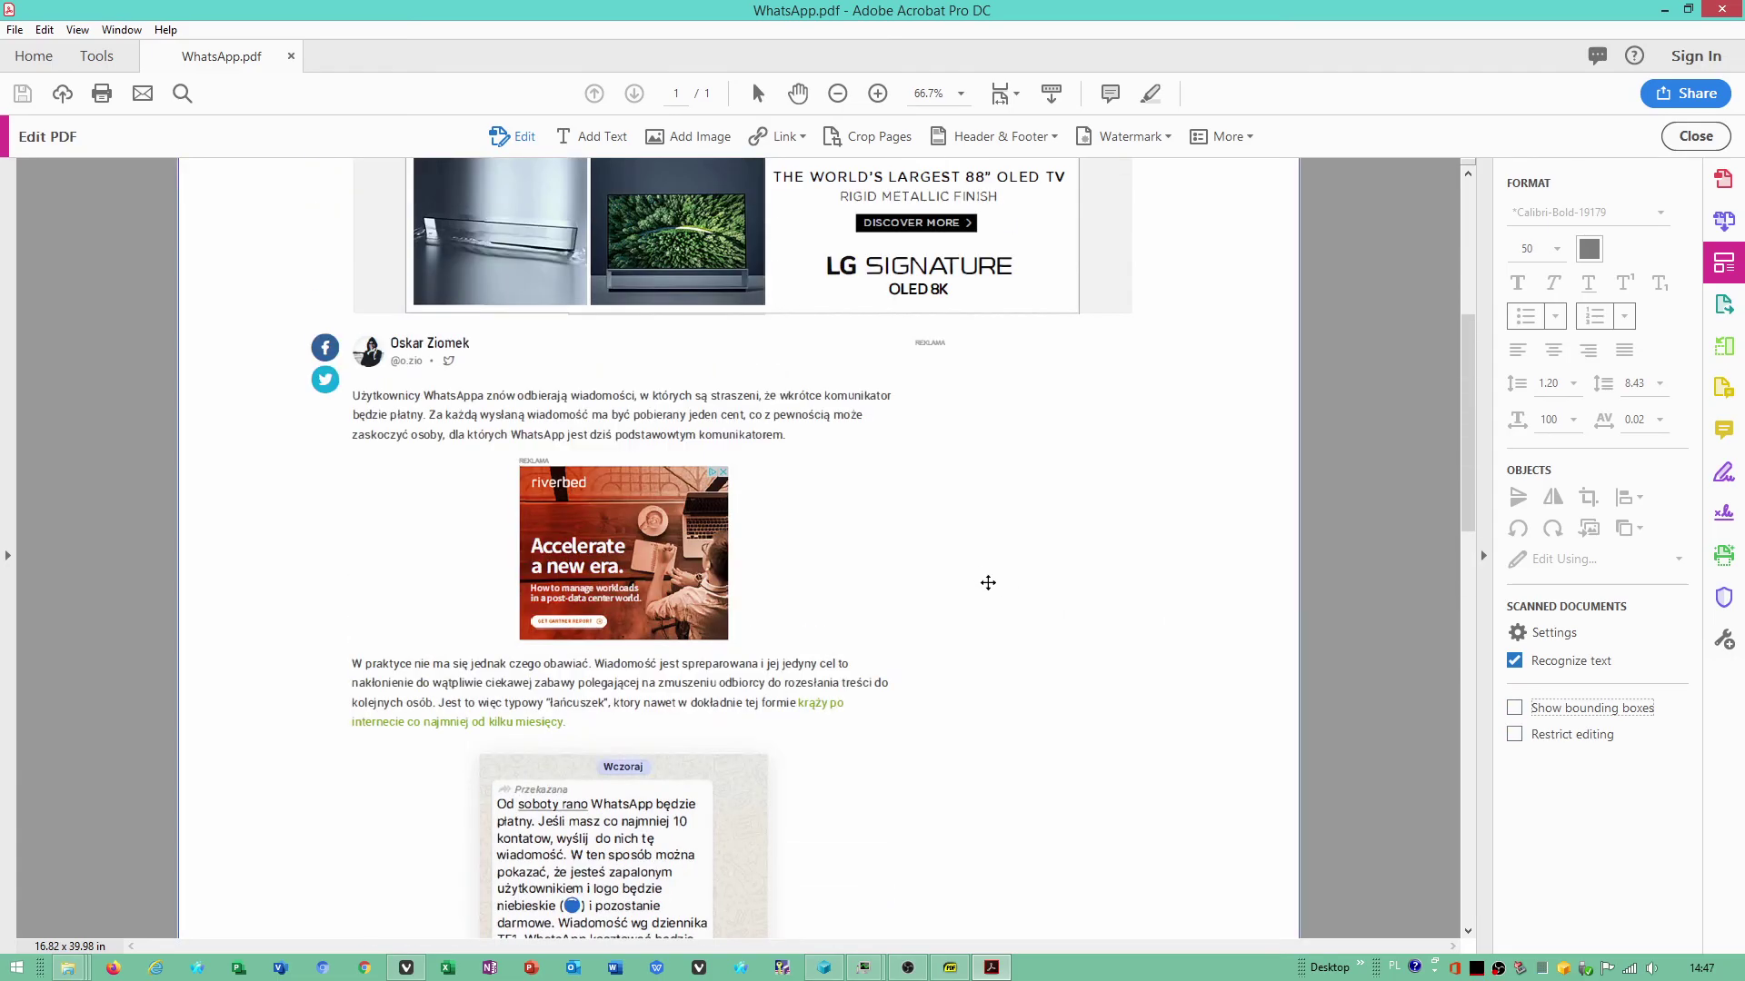
{"action": "scroll", "coordinate": [970, 616], "scroll_direction": "up", "scroll_amount": 5}
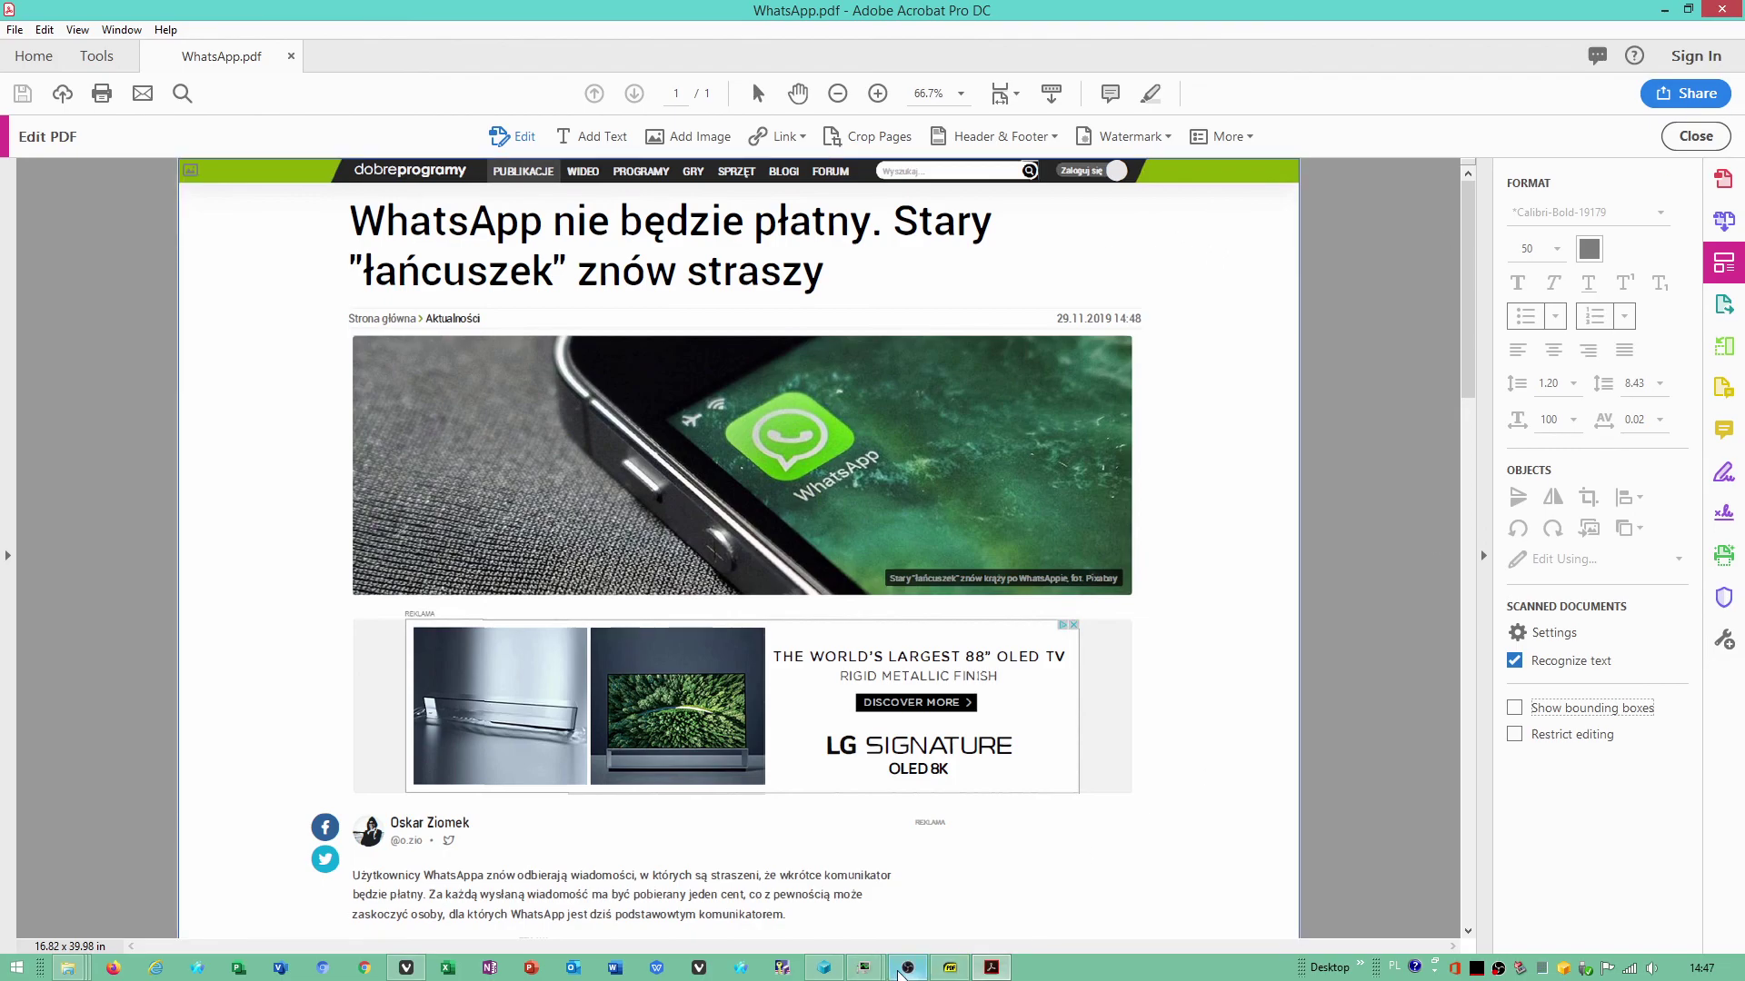
{"action": "left_click", "coordinate": [908, 968]}
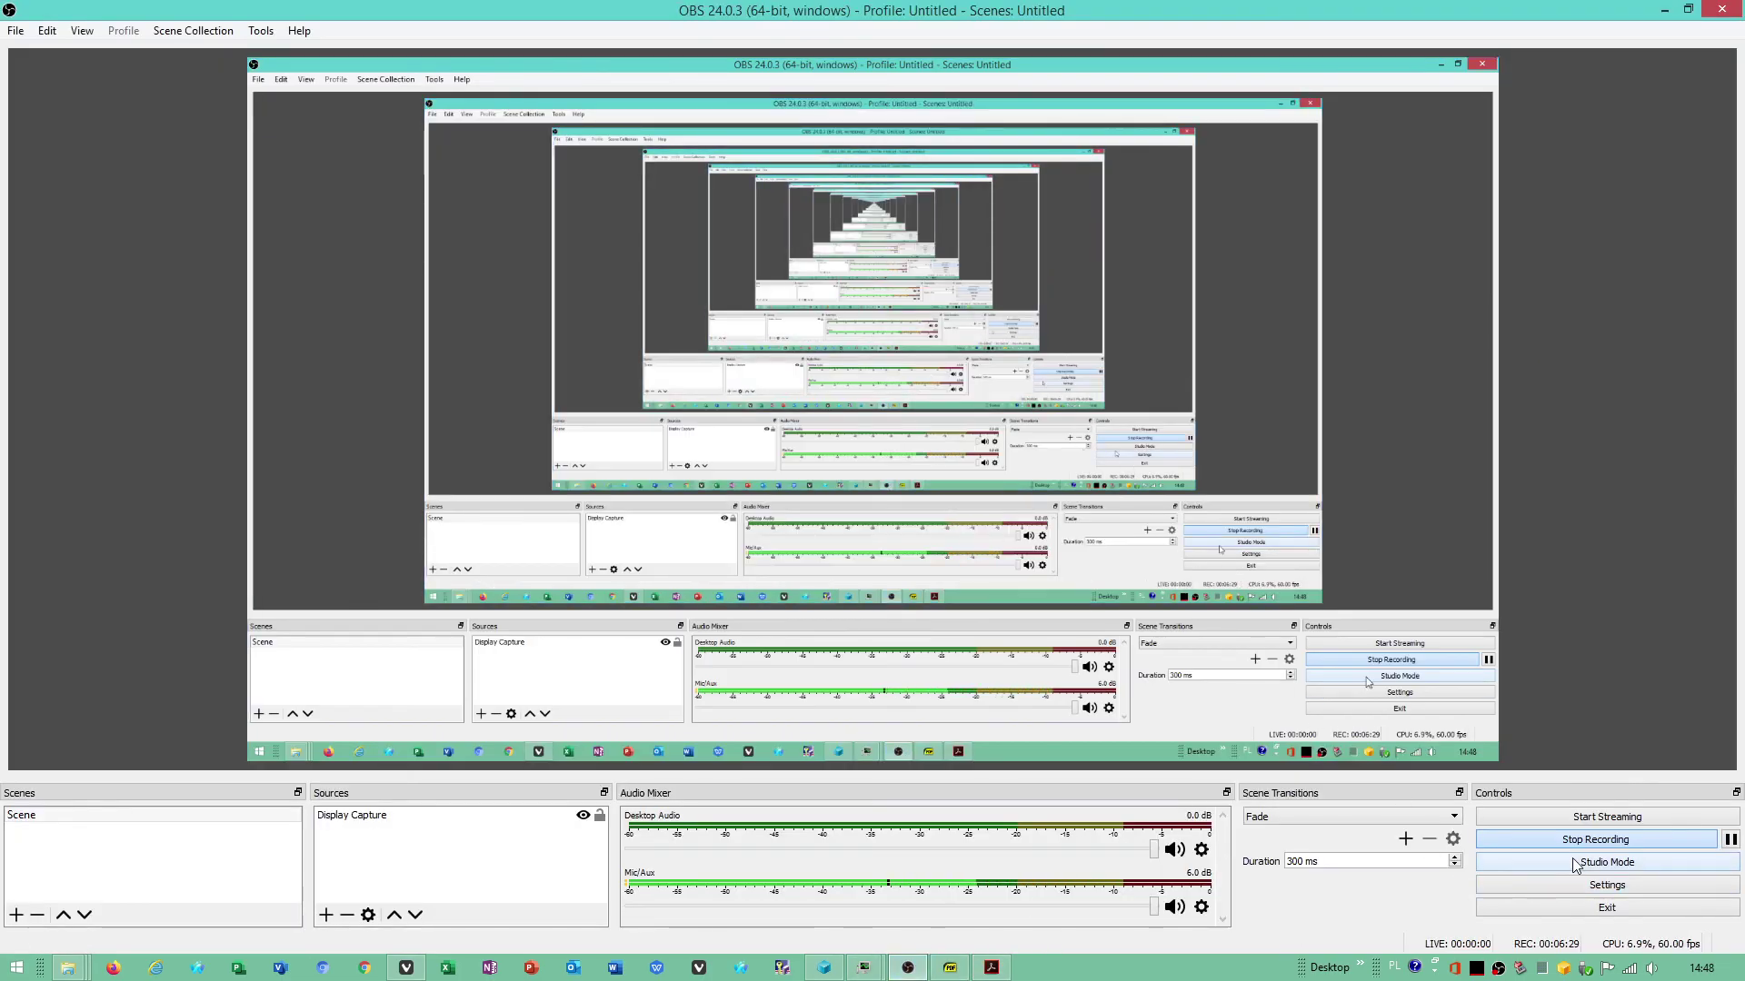